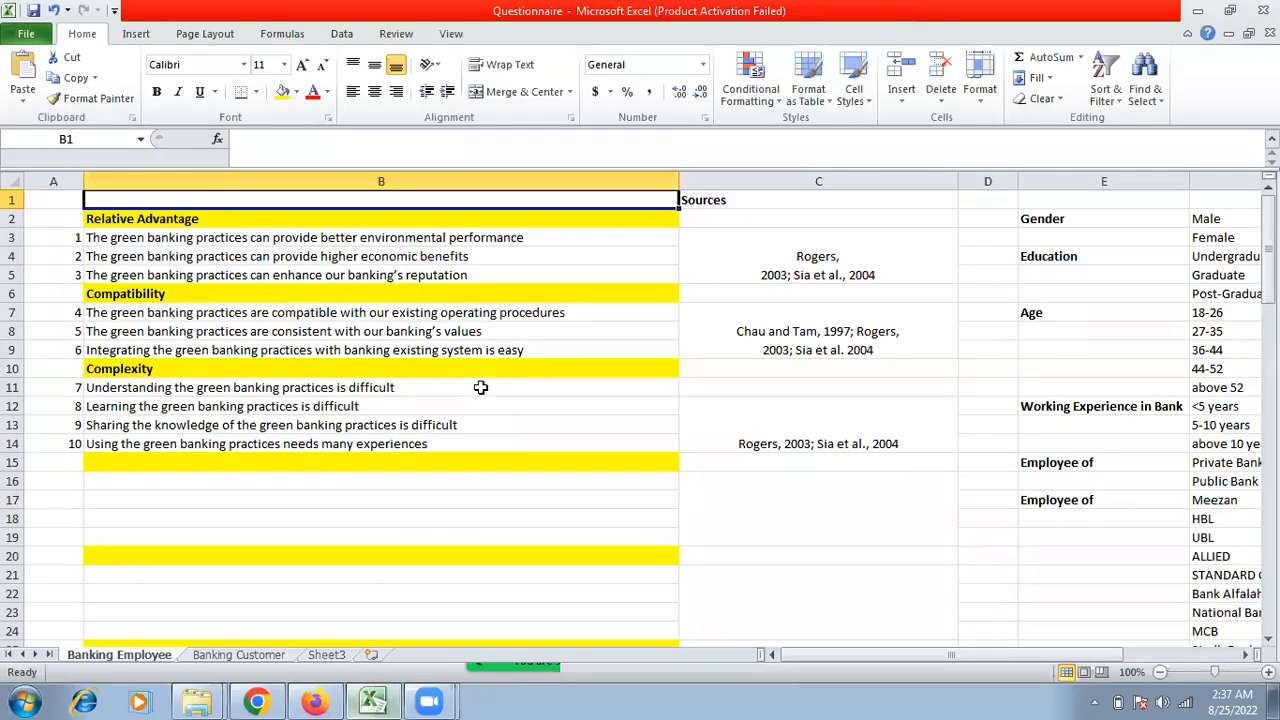
{"action": "key", "text": "Down"}
{"action": "key", "text": "Right"}
{"action": "key", "text": "Right"}
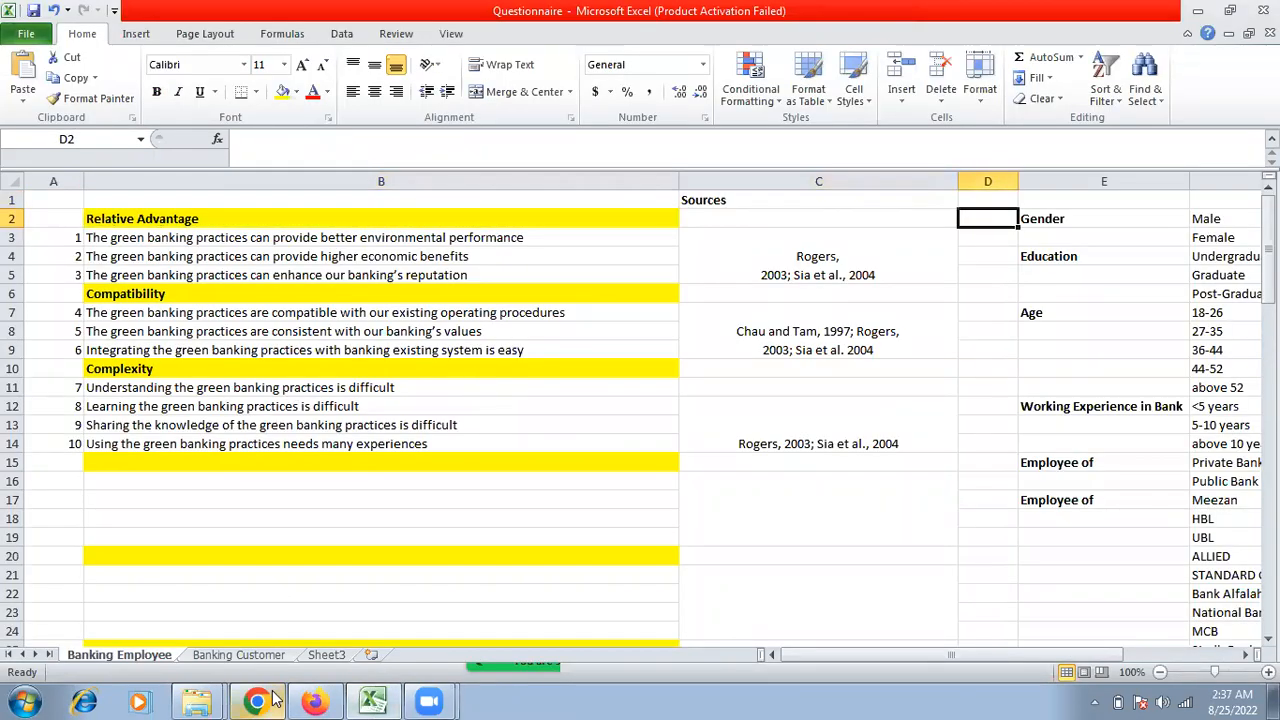
Step: Switch to Chrome, open Google Forms from a search for "google doc form", and create a blank form
{"action": "mouse_move", "coordinate": [274, 700]}
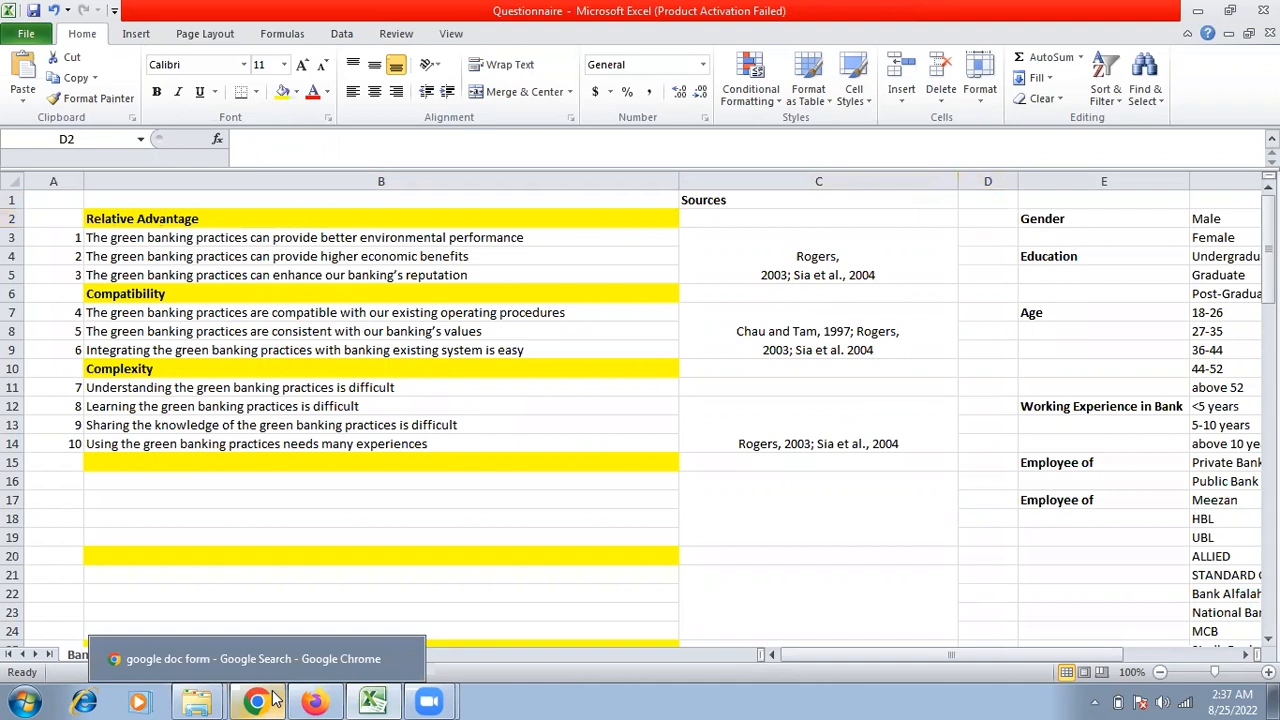
{"action": "left_click", "coordinate": [274, 700]}
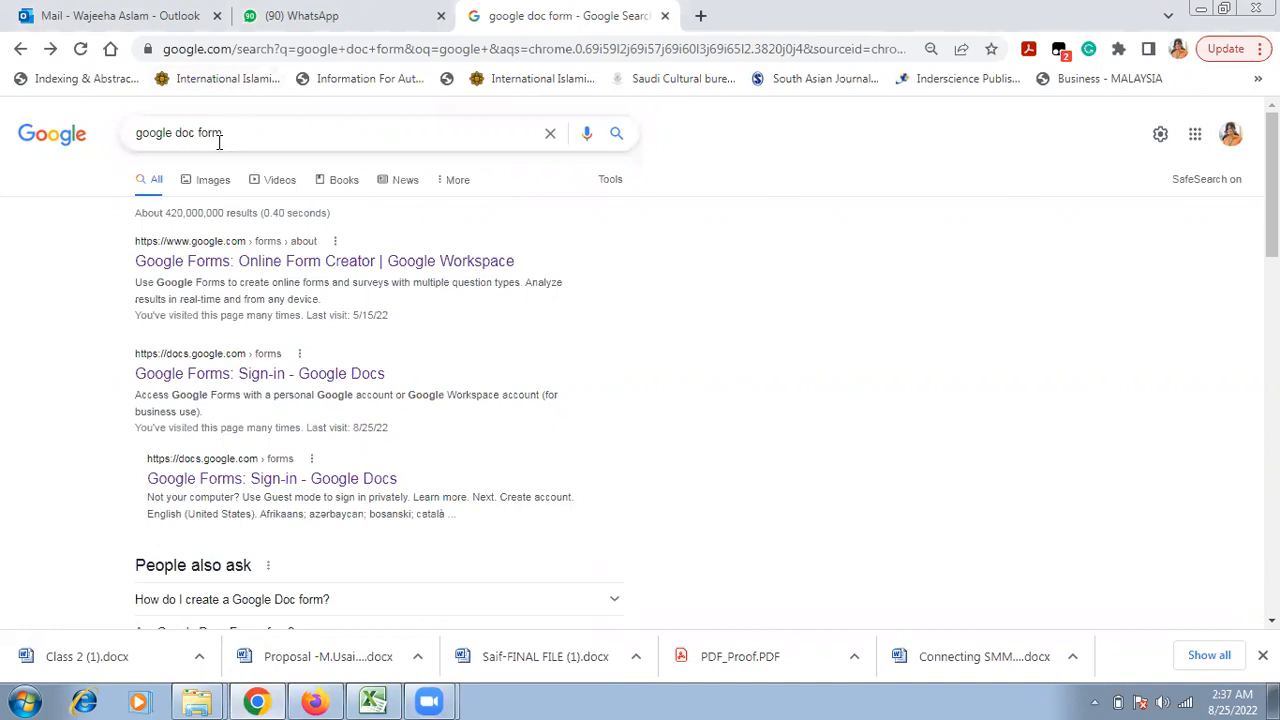
{"action": "left_click", "coordinate": [253, 138]}
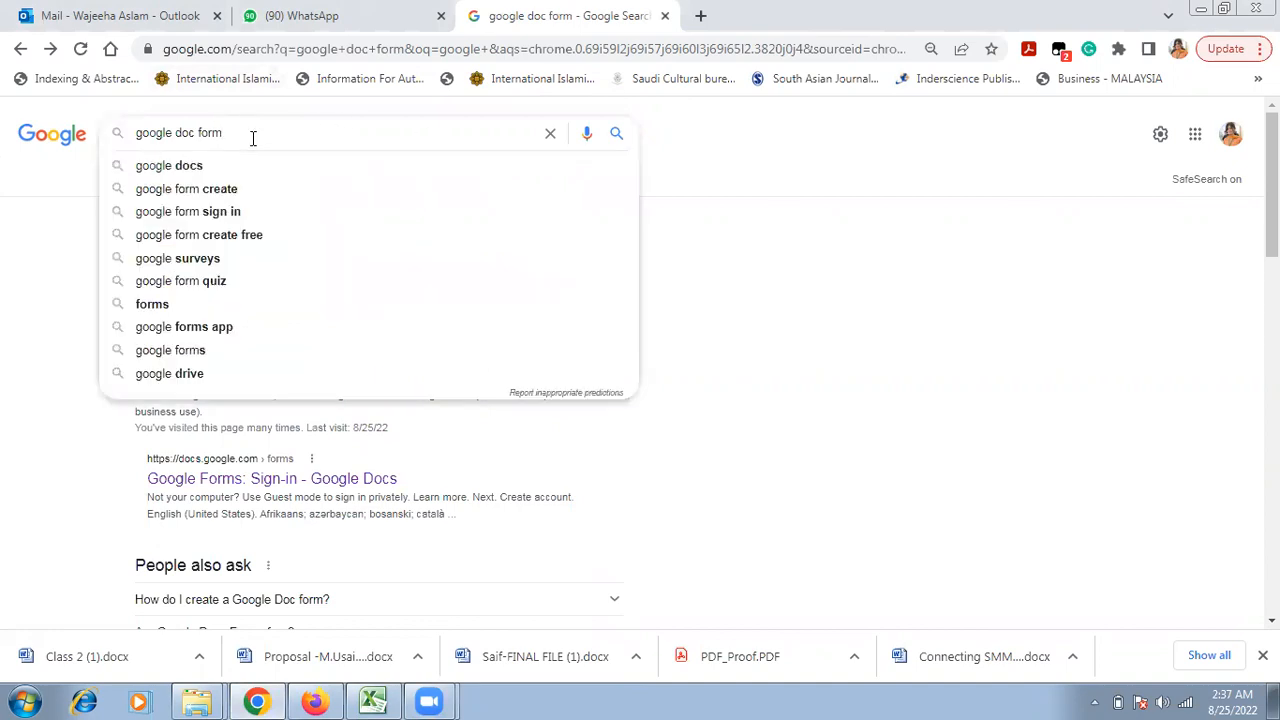
{"action": "key", "text": "Return"}
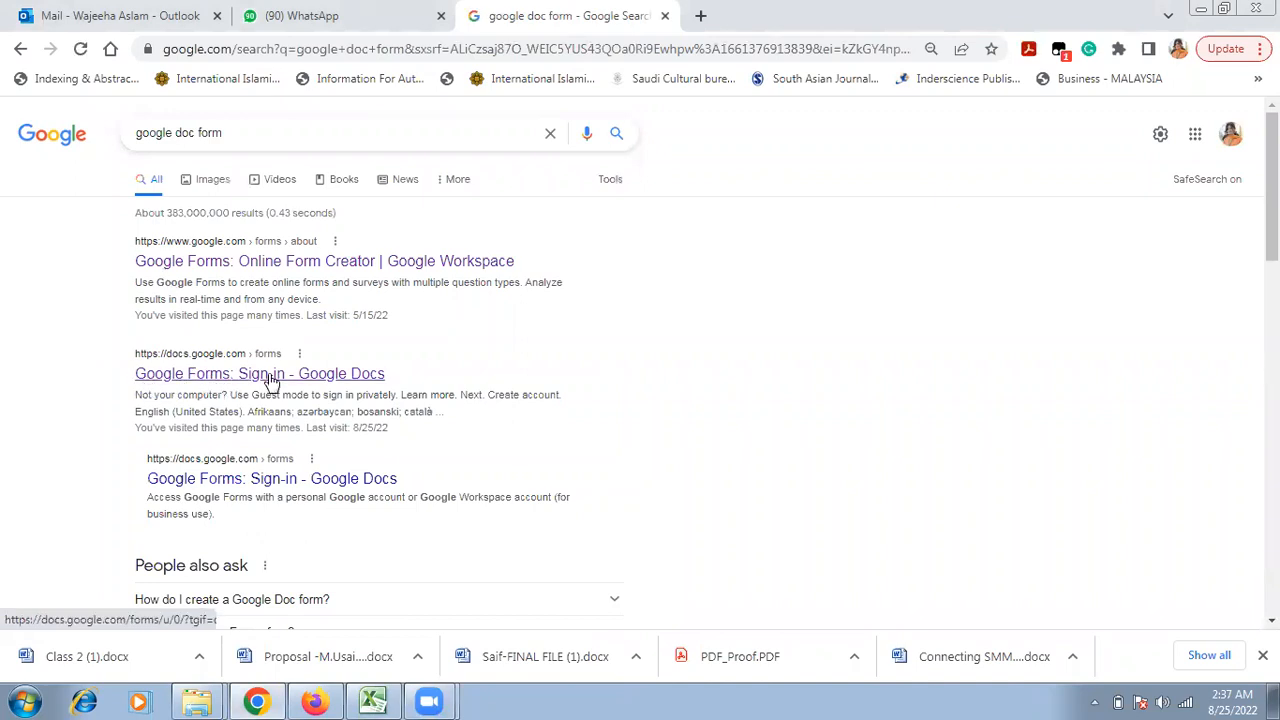
{"action": "left_click", "coordinate": [350, 378]}
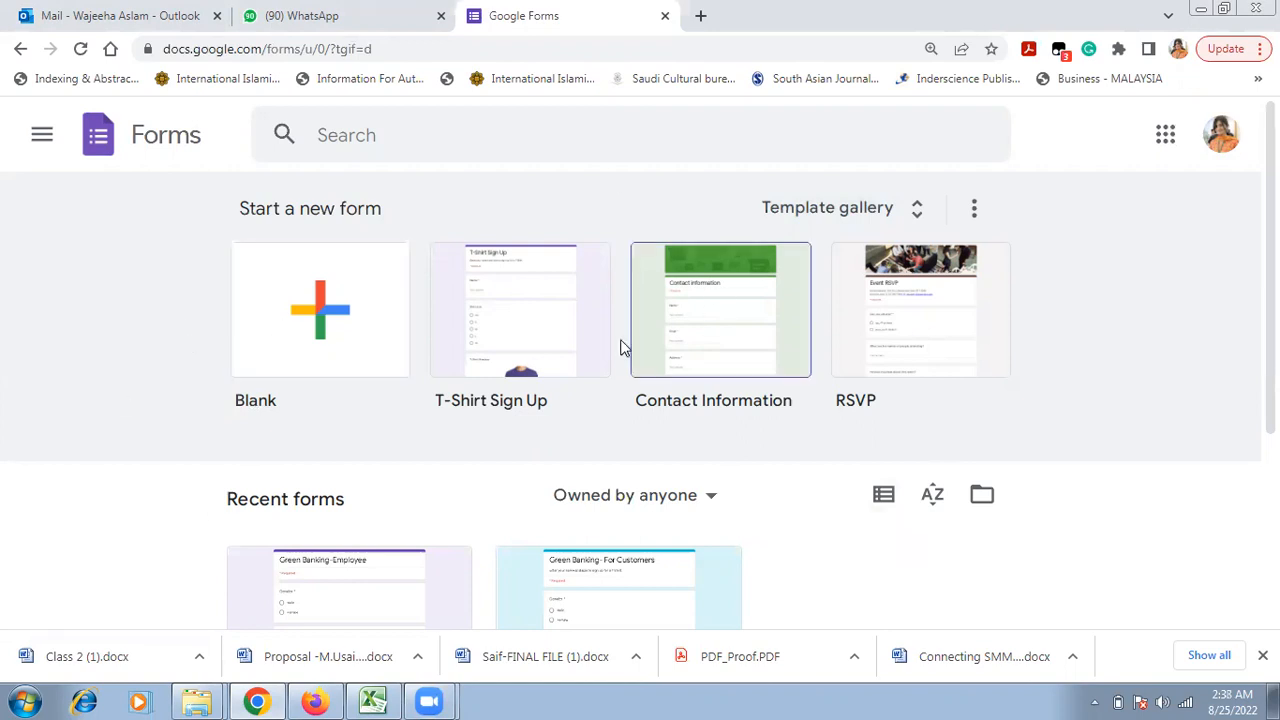
{"action": "left_click", "coordinate": [331, 298]}
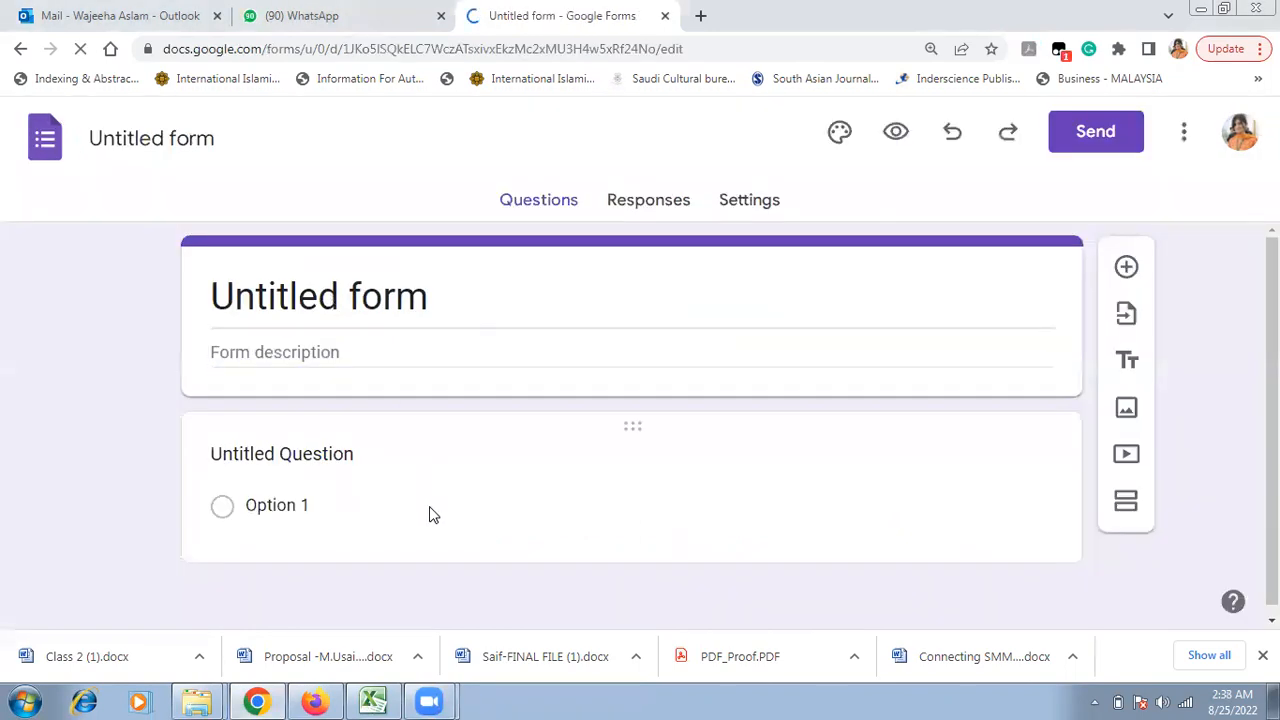
Step: Switch to the Questionnaire workbook in Excel and examine the demographic items beside the Sources column on the Banking Employee sheet
{"action": "left_click", "coordinate": [377, 701]}
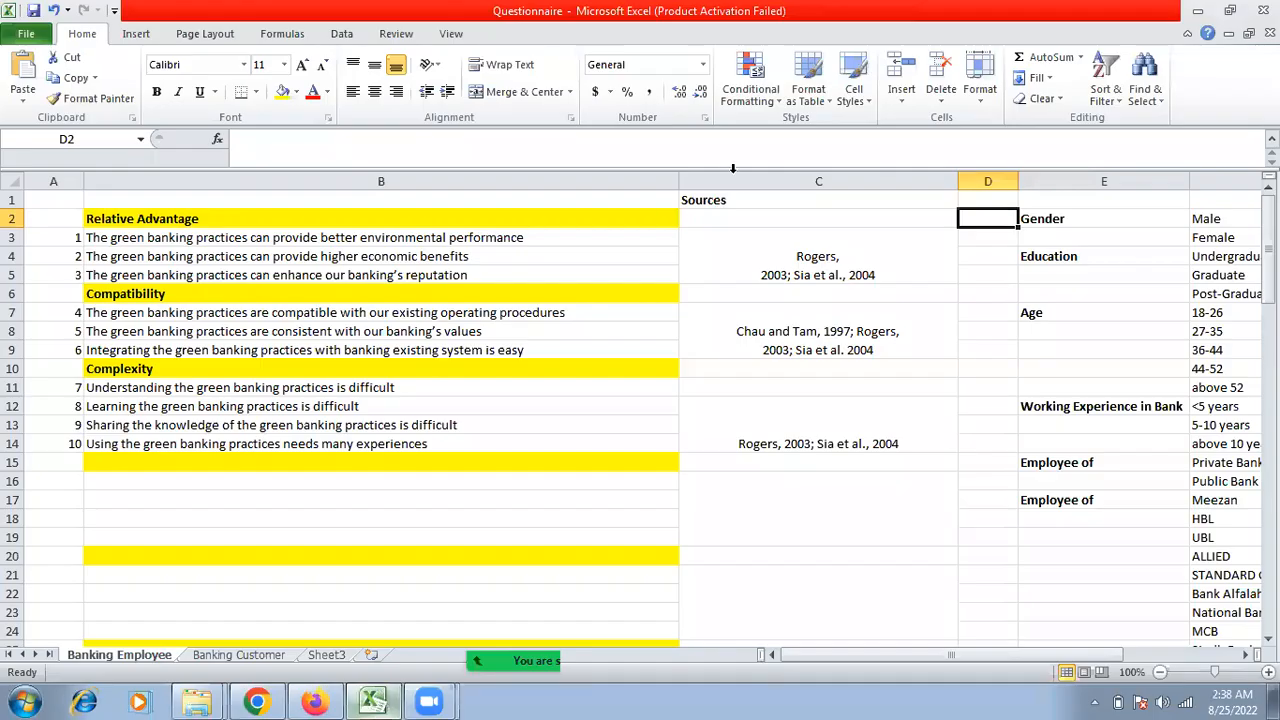
{"action": "left_click", "coordinate": [797, 215]}
{"action": "key", "text": "Right"}
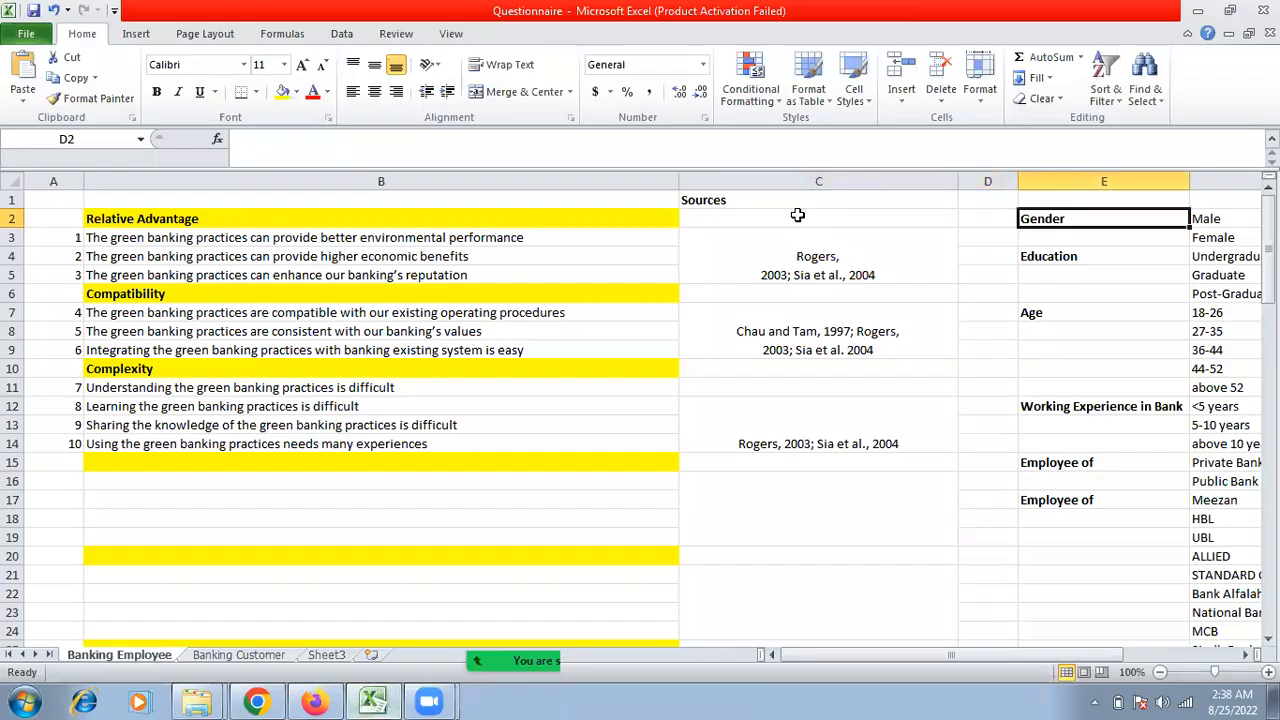
{"action": "key", "text": "Right"}
{"action": "key", "text": "Right"}
{"action": "key", "text": "Left"}
{"action": "key", "text": "Left"}
{"action": "key", "text": "Up"}
Step: Return to the blank form in Chrome and title it "Green Purchase Intention"
{"action": "key", "text": "alt+Tab"}
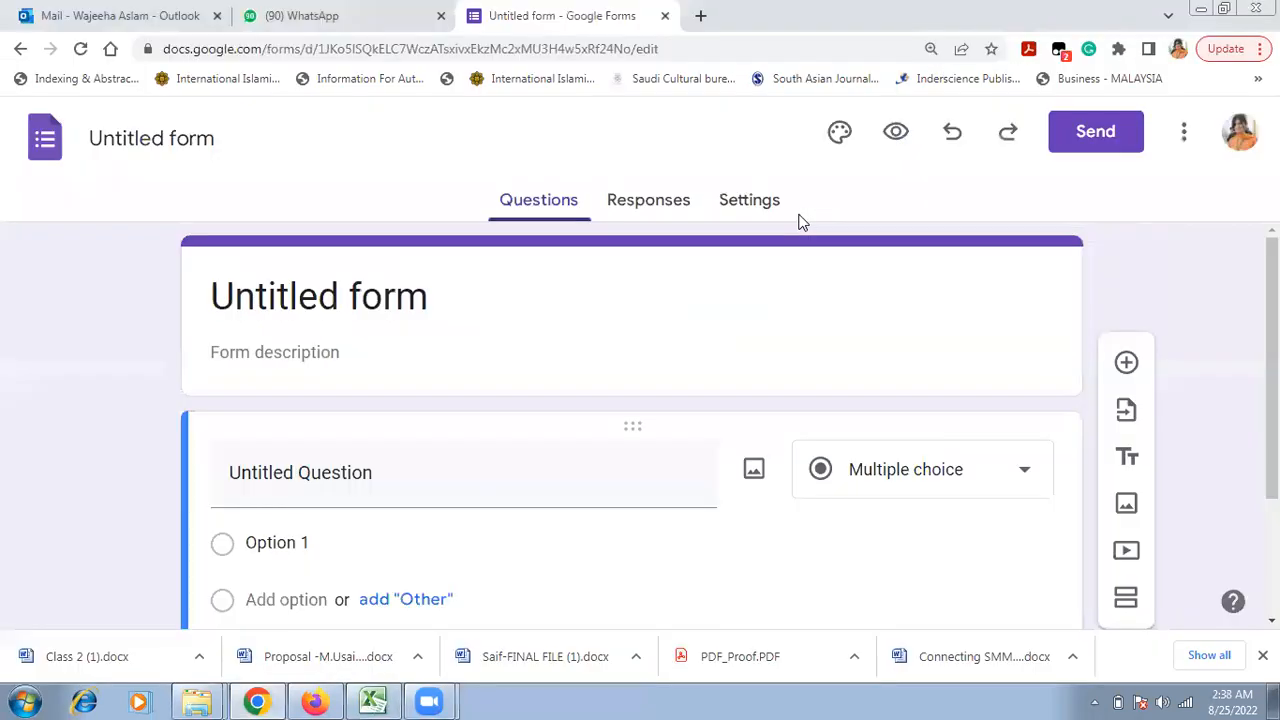
{"action": "left_click", "coordinate": [354, 302]}
{"action": "key", "text": "ctrl+a"}
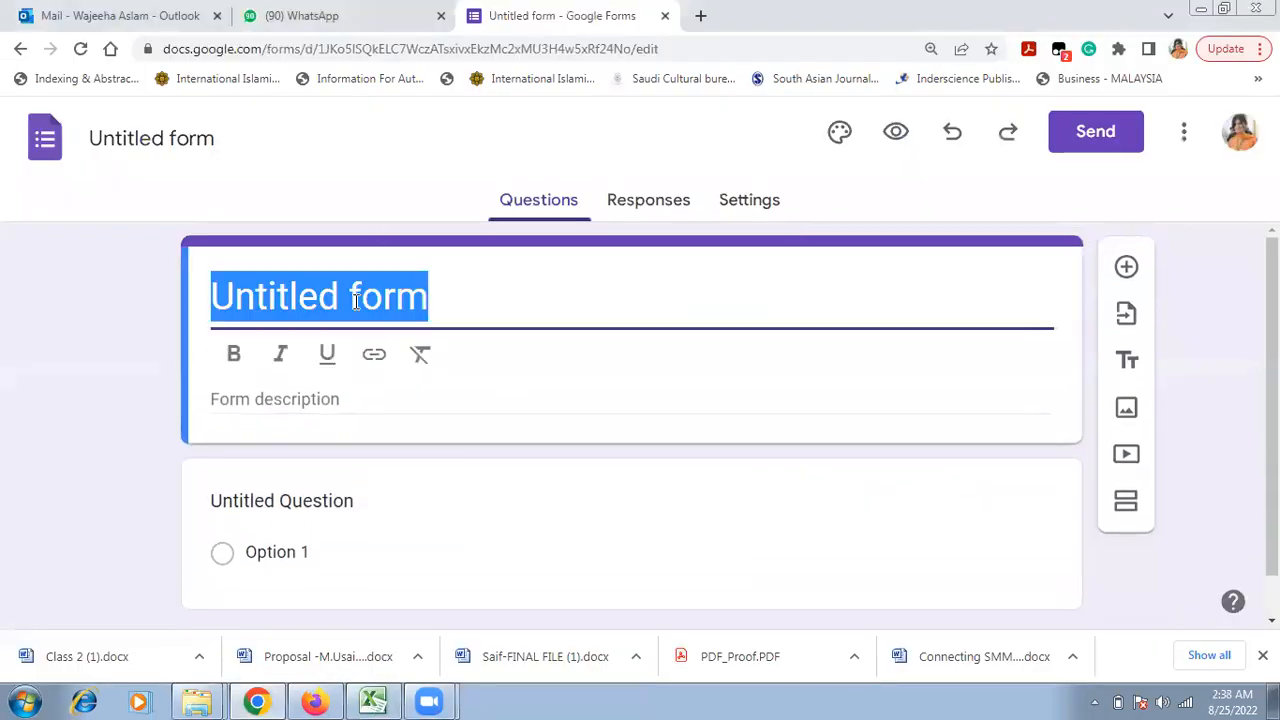
{"action": "type", "text": "Gre"}
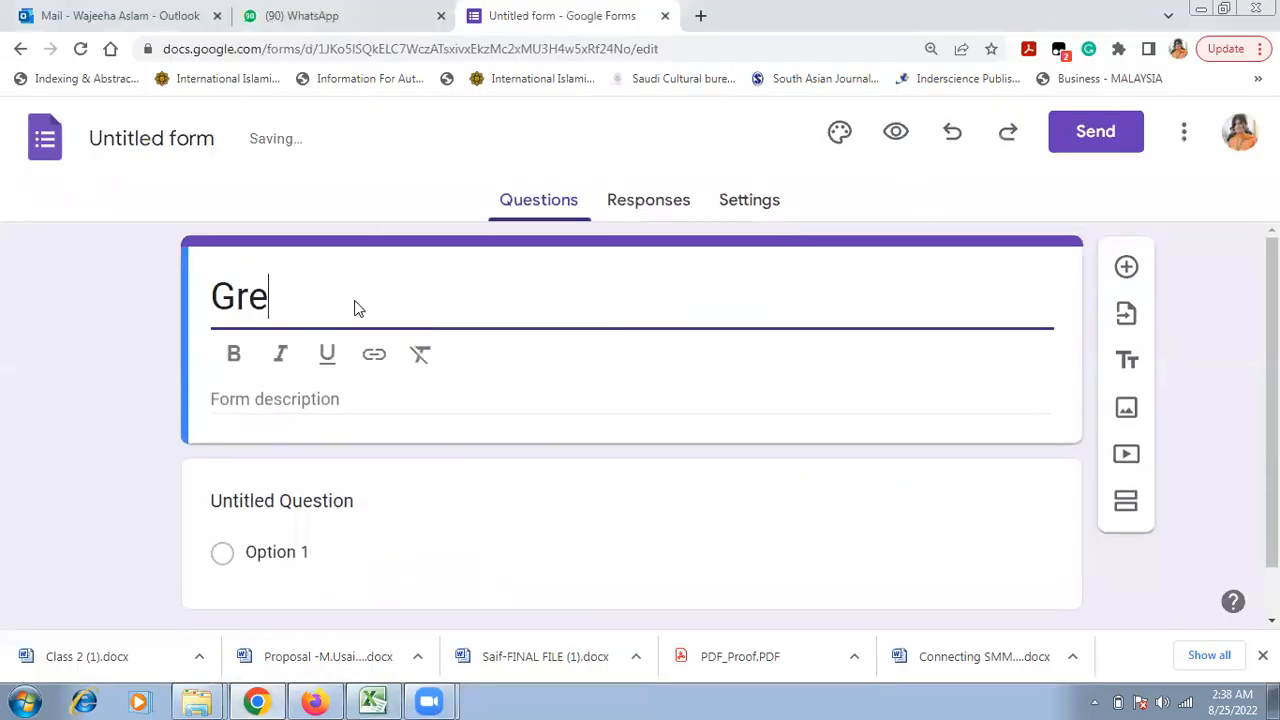
{"action": "type", "text": "en Purchase "}
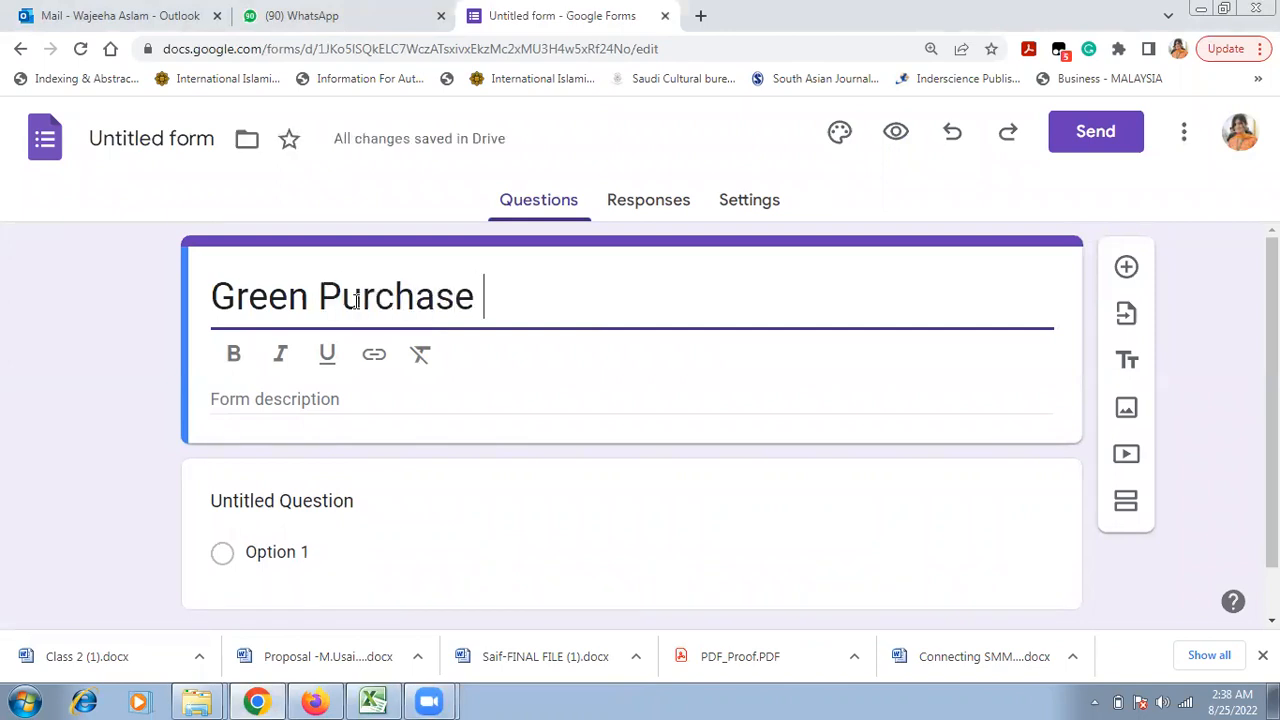
{"action": "type", "text": "Intention"}
{"action": "left_click", "coordinate": [222, 402]}
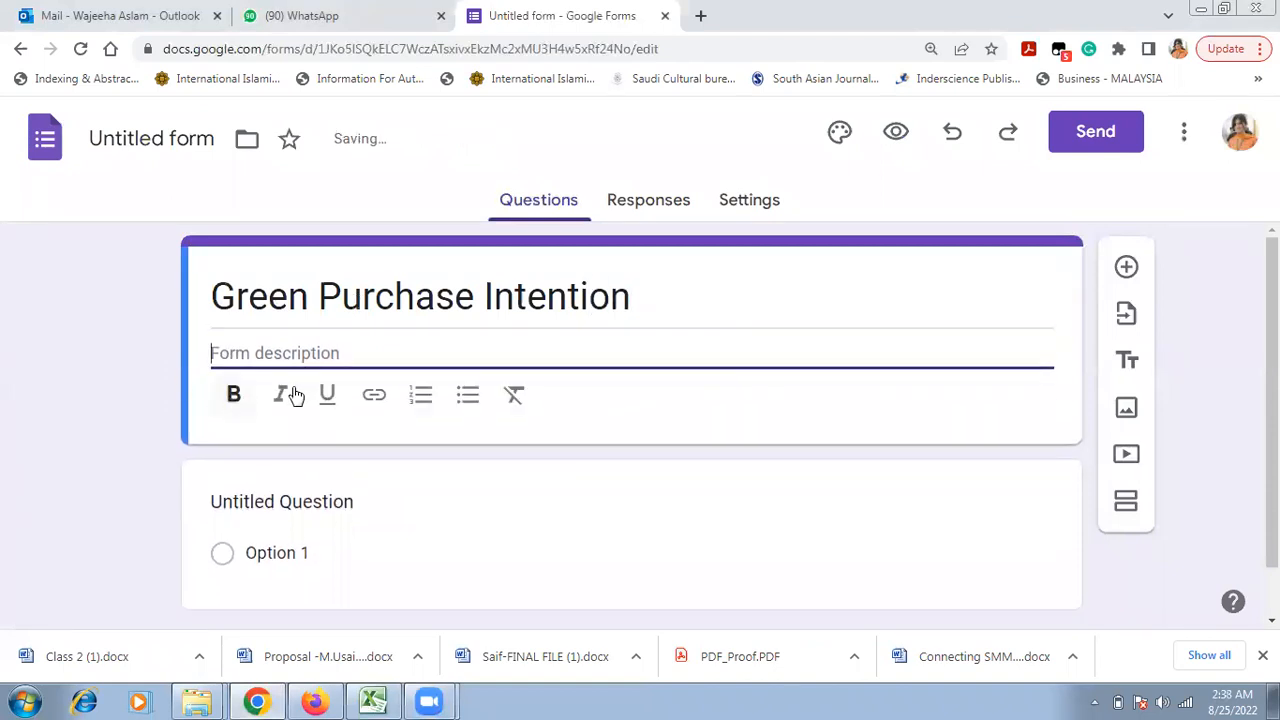
{"action": "scroll", "coordinate": [957, 337], "scroll_direction": "down", "scroll_amount": 1}
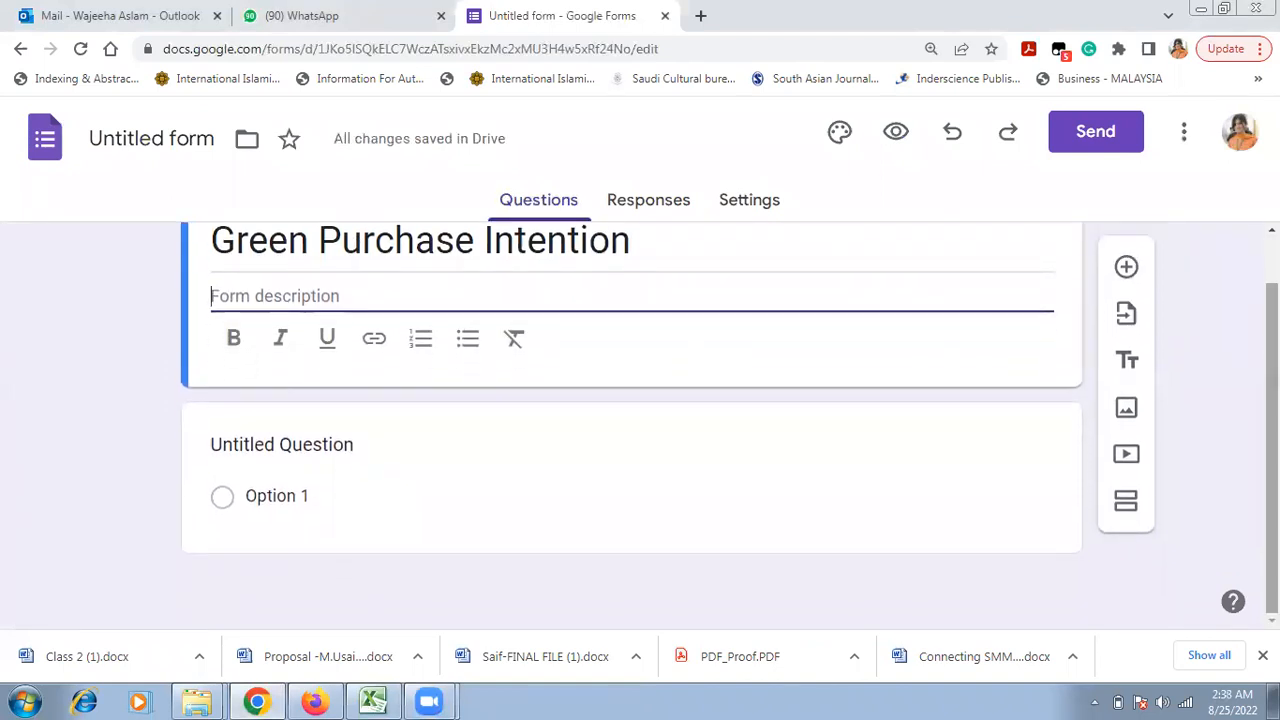
Step: Check the first demographic item in the Excel questionnaire and title the form's first question "Gender"
{"action": "key", "text": "alt+Tab"}
{"action": "left_click", "coordinate": [405, 223]}
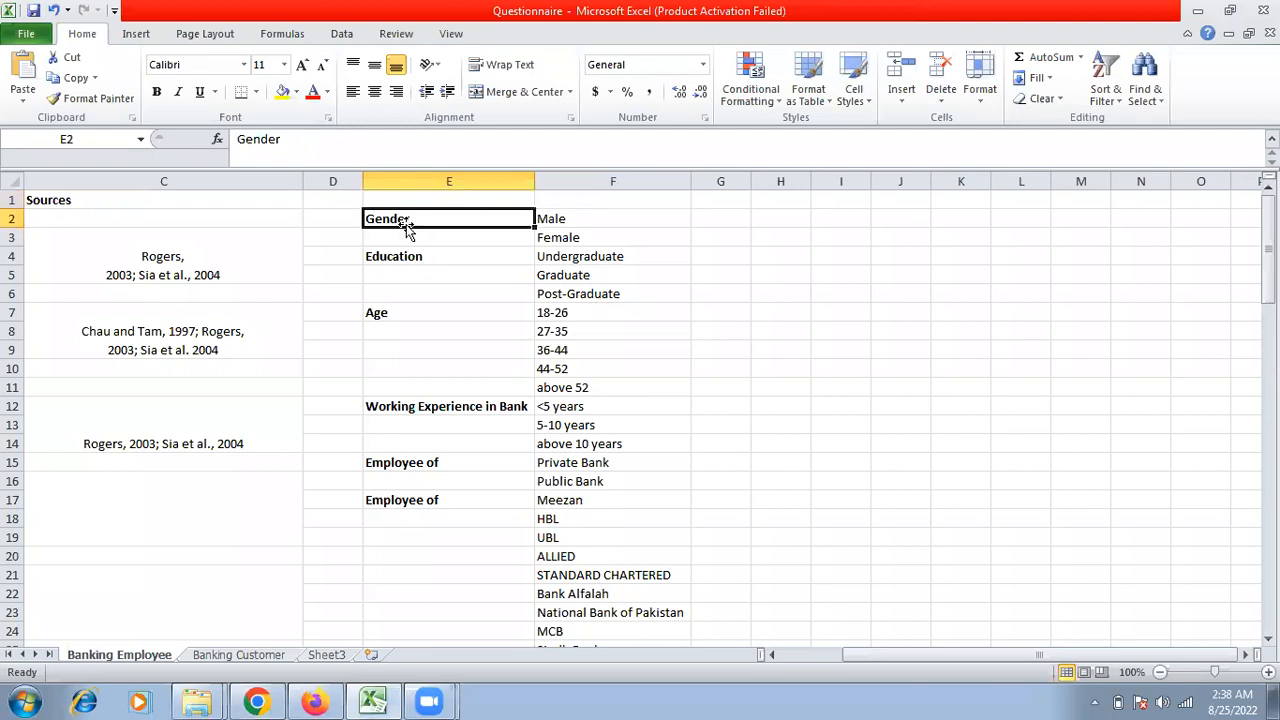
{"action": "key", "text": "alt+Tab"}
{"action": "left_click", "coordinate": [279, 444]}
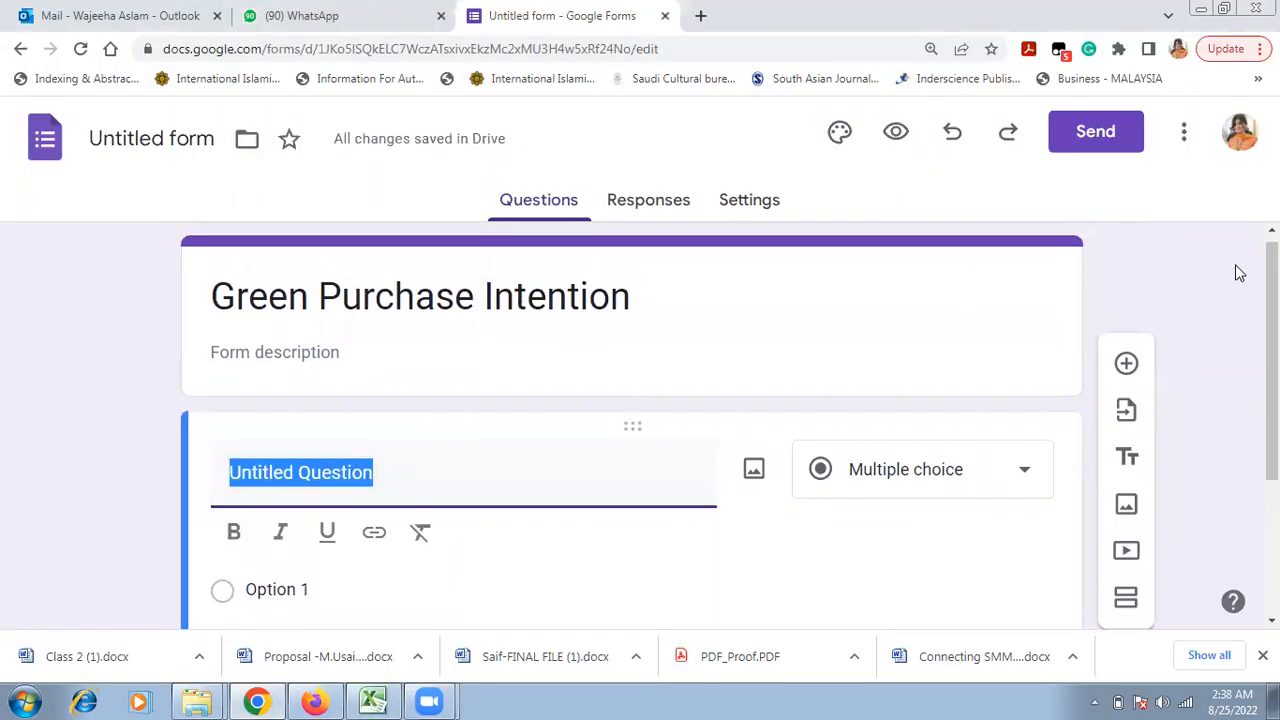
{"action": "left_click_drag", "start_coordinate": [1271, 290], "coordinate": [1271, 365]}
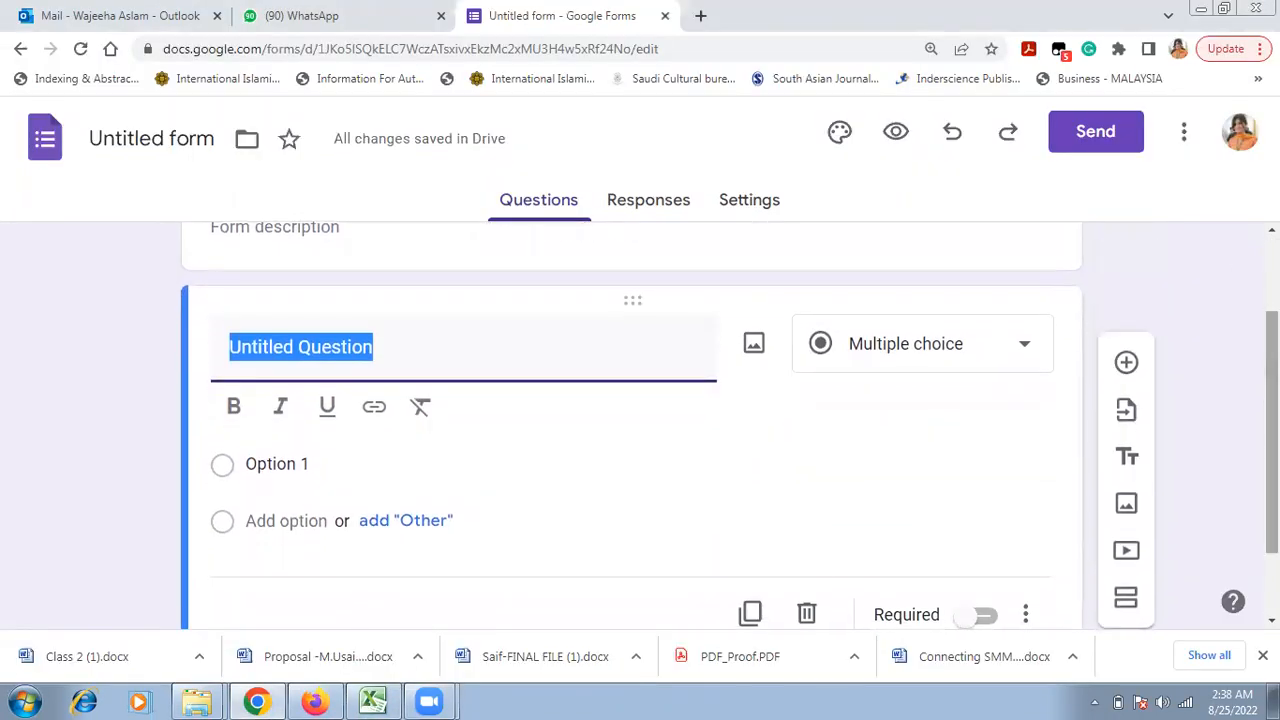
{"action": "type", "text": "Gender"}
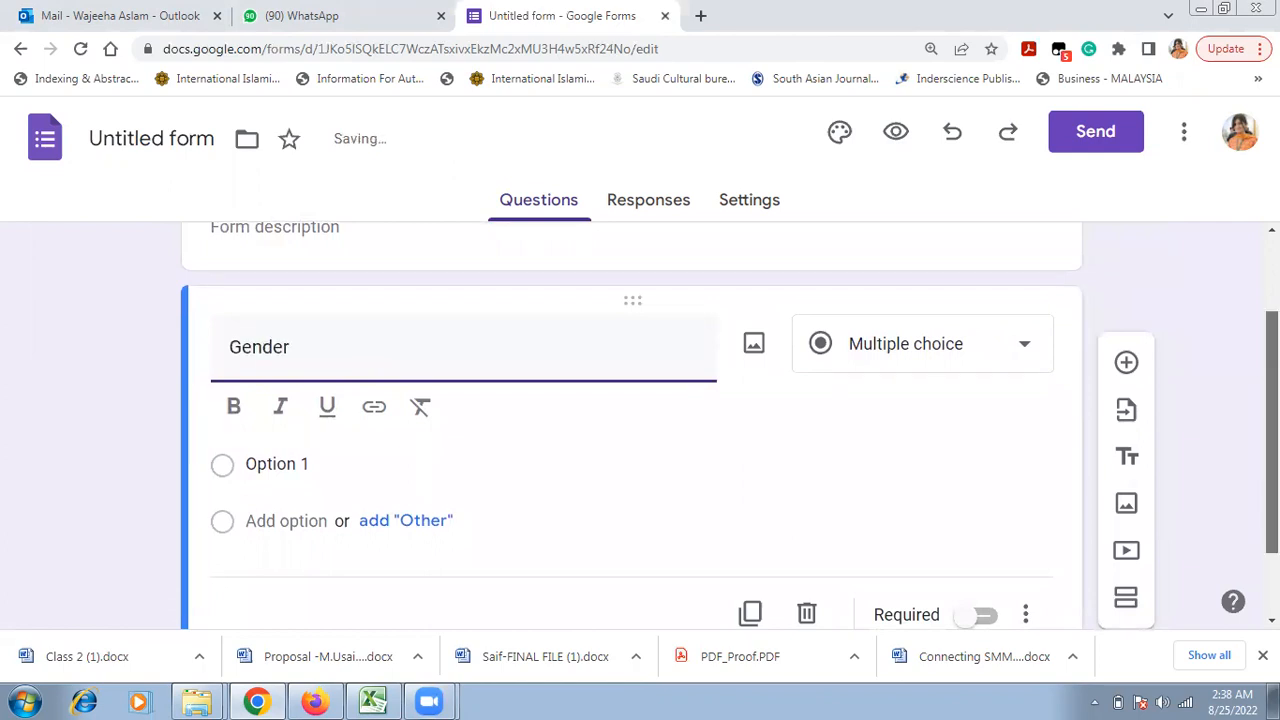
Step: Give the Gender question the multiple-choice options Male and Female
{"action": "scroll", "coordinate": [337, 320], "scroll_direction": "down", "scroll_amount": 1}
{"action": "left_click", "coordinate": [322, 372]}
{"action": "key", "text": "alt+Tab"}
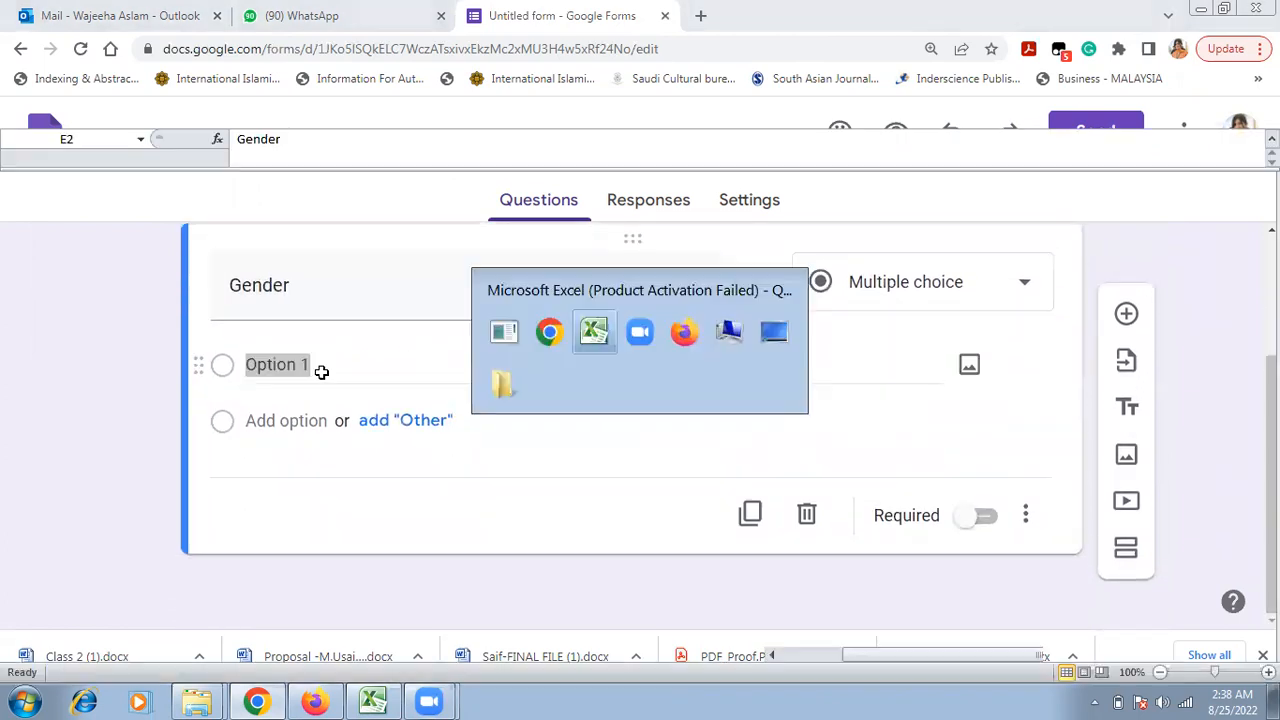
{"action": "key", "text": "alt+Tab"}
{"action": "type", "text": "Ma"}
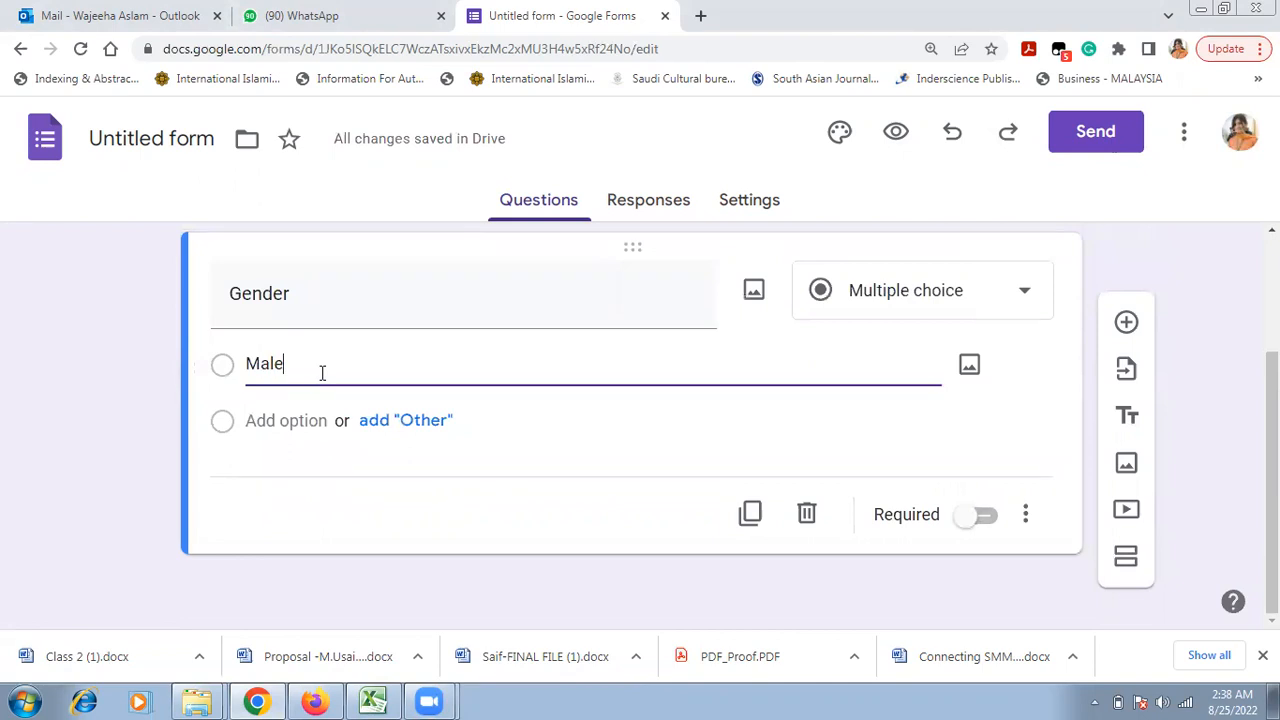
{"action": "left_click", "coordinate": [295, 420]}
{"action": "type", "text": "Female"}
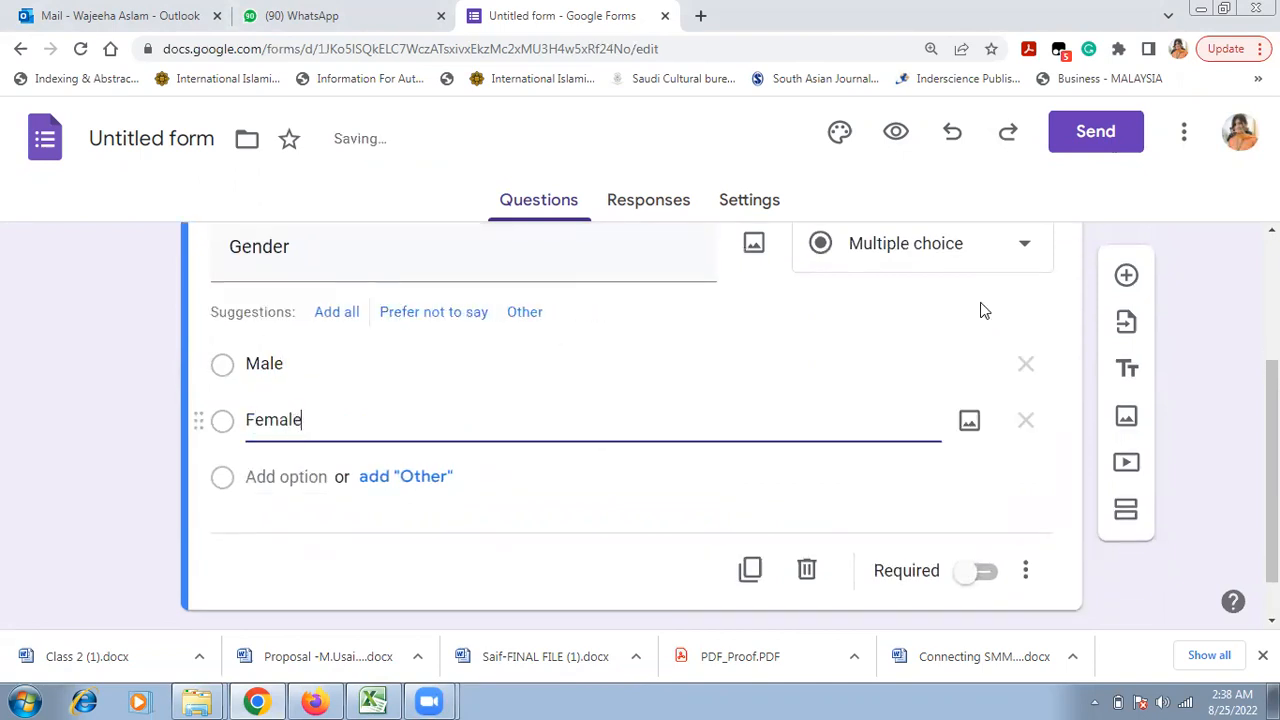
Step: Make the Gender question required and duplicate it
{"action": "left_click_drag", "start_coordinate": [1271, 437], "coordinate": [1271, 462]}
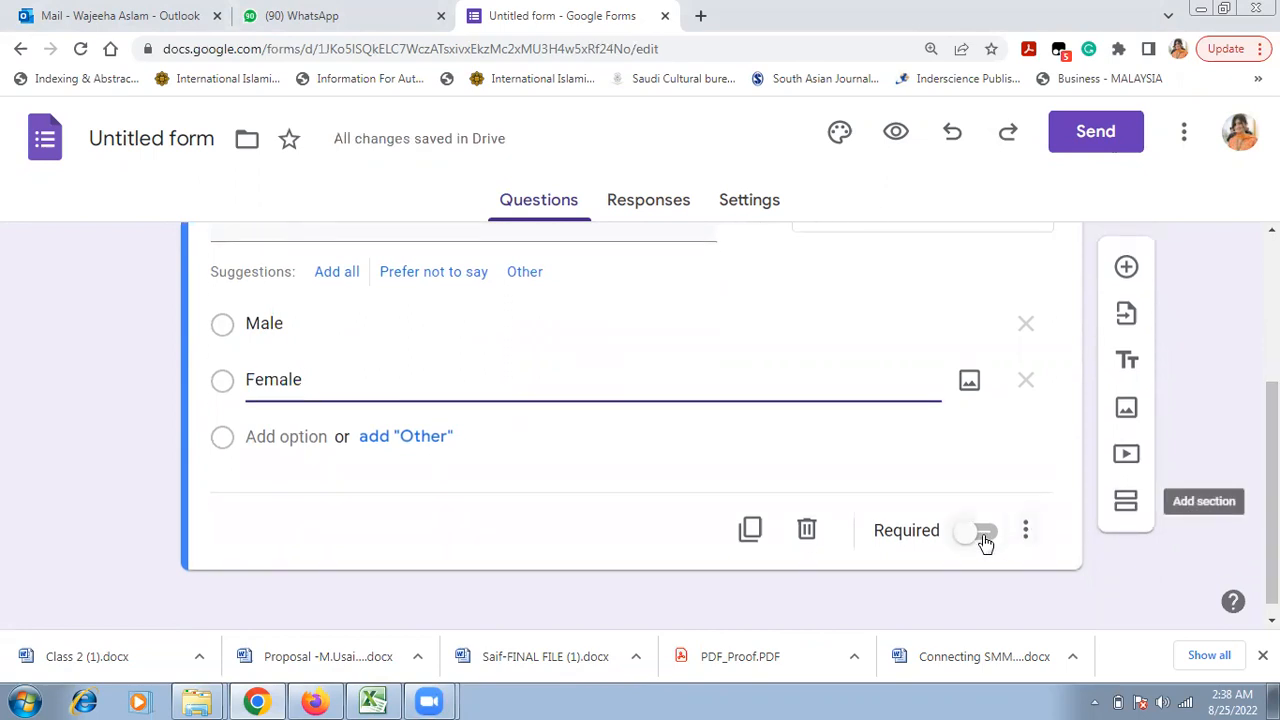
{"action": "left_click", "coordinate": [990, 540]}
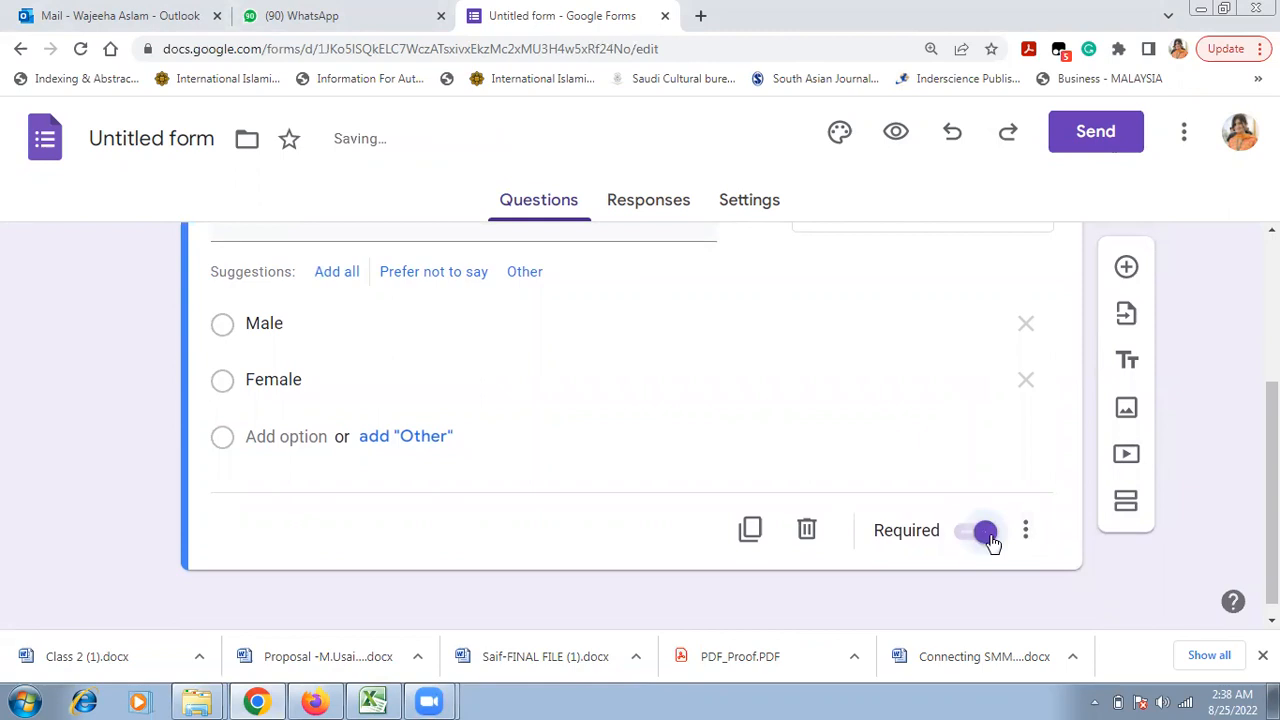
{"action": "left_click", "coordinate": [748, 531]}
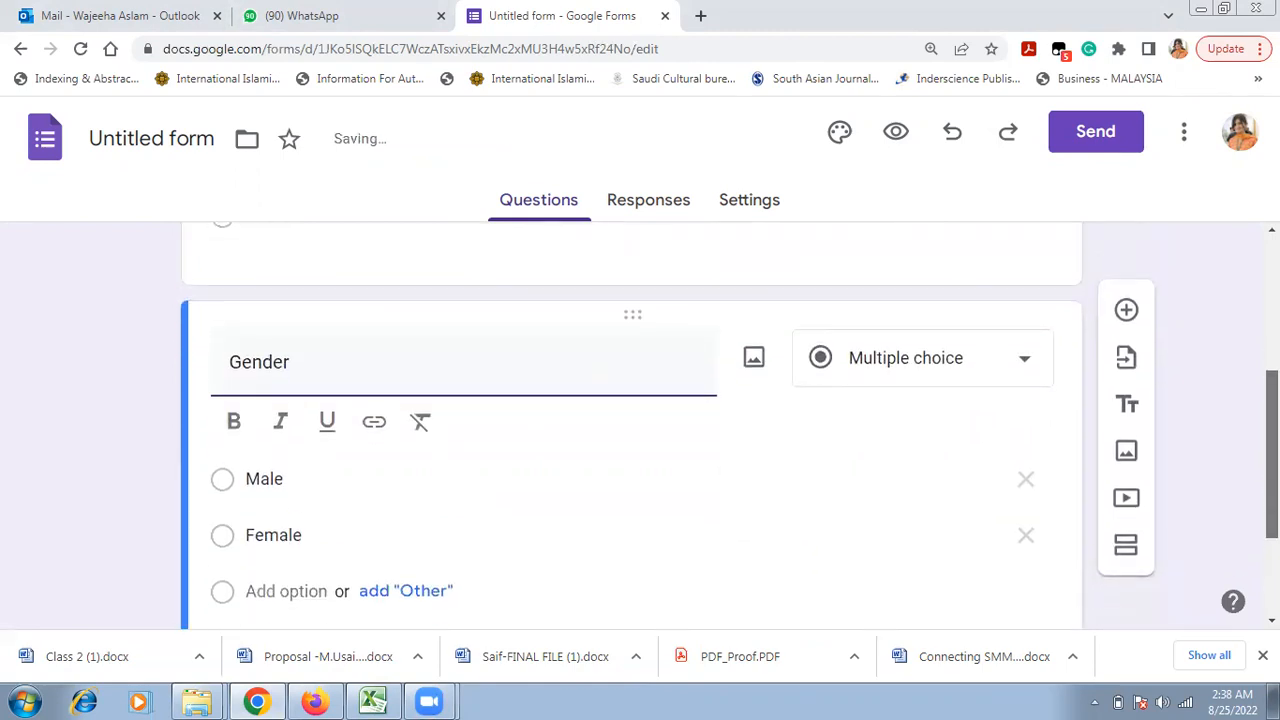
Step: Retitle the duplicated question "Education" with the heading copied from the Excel questionnaire, removing the extra line break
{"action": "key", "text": "alt+Tab"}
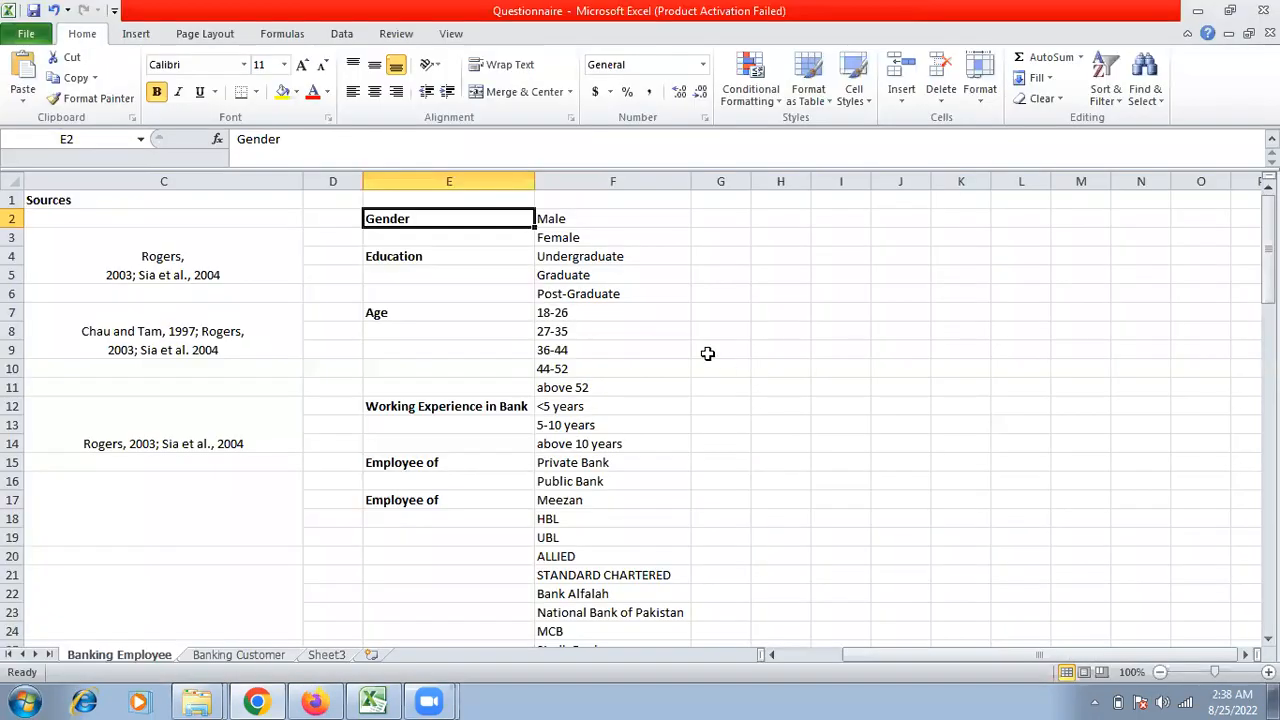
{"action": "key", "text": "Down"}
{"action": "key", "text": "Down"}
{"action": "key", "text": "alt+Tab"}
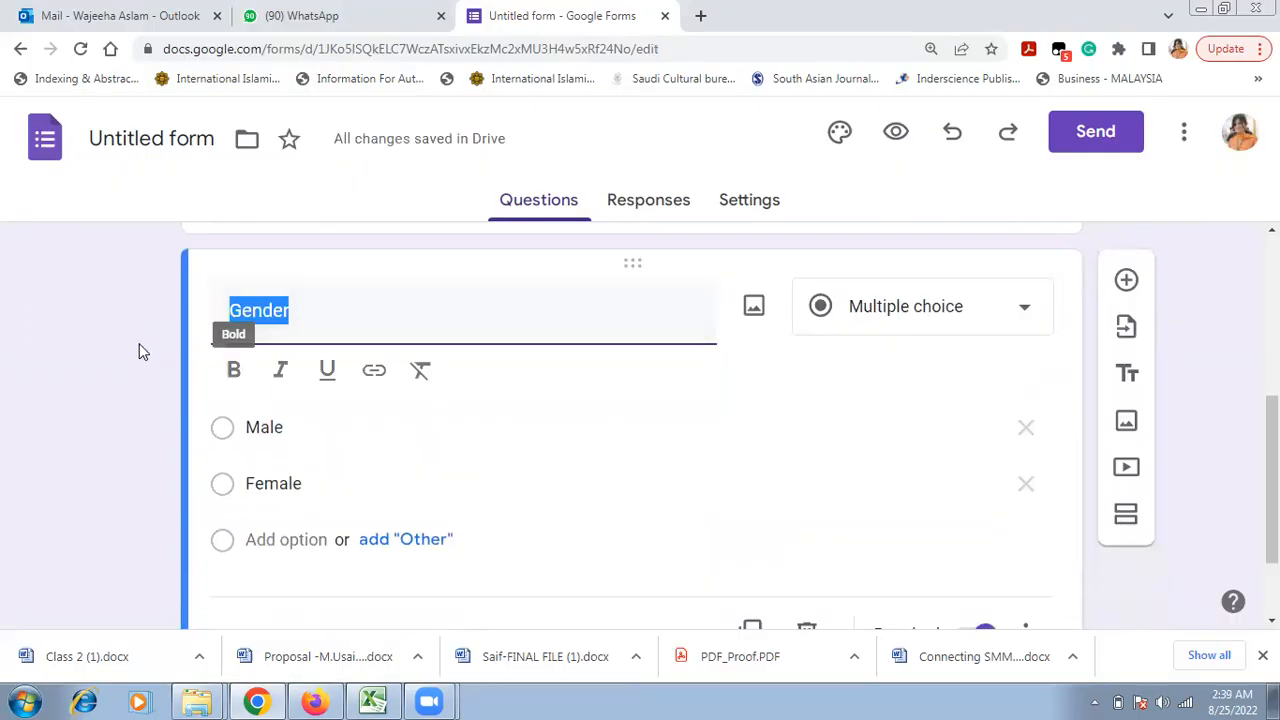
{"action": "type", "text": "Education"}
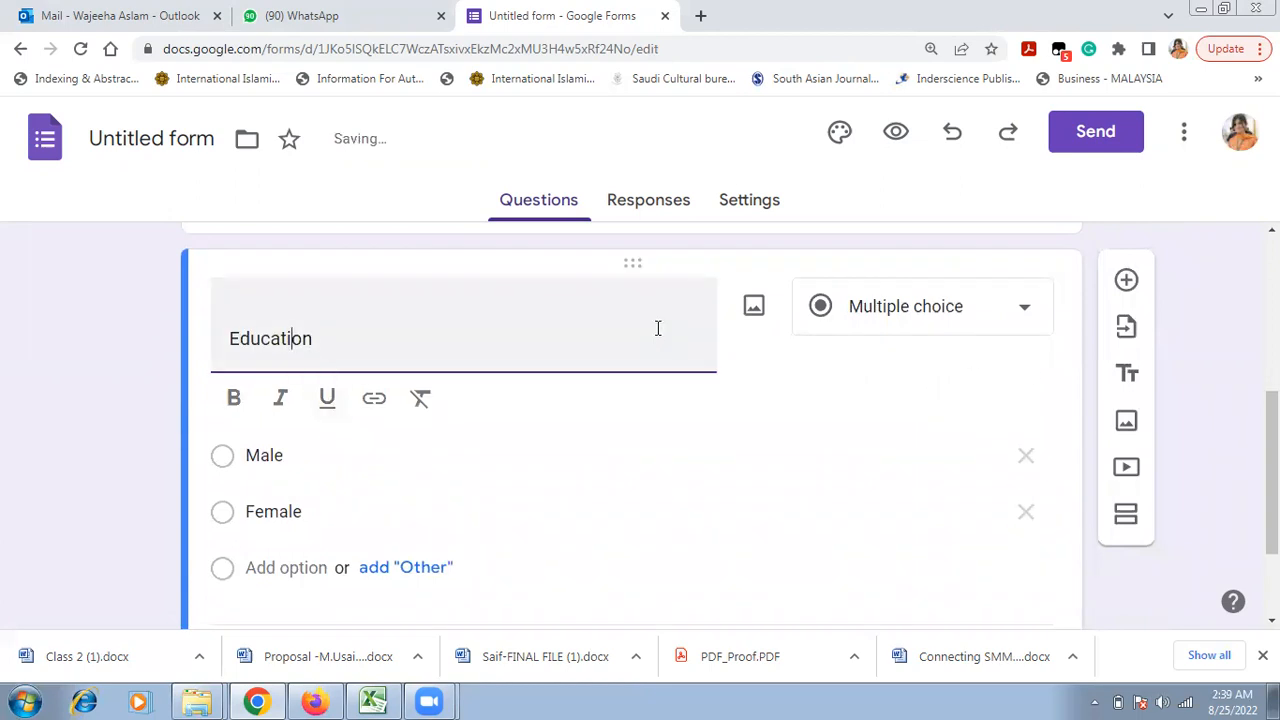
{"action": "key", "text": "BackSpace"}
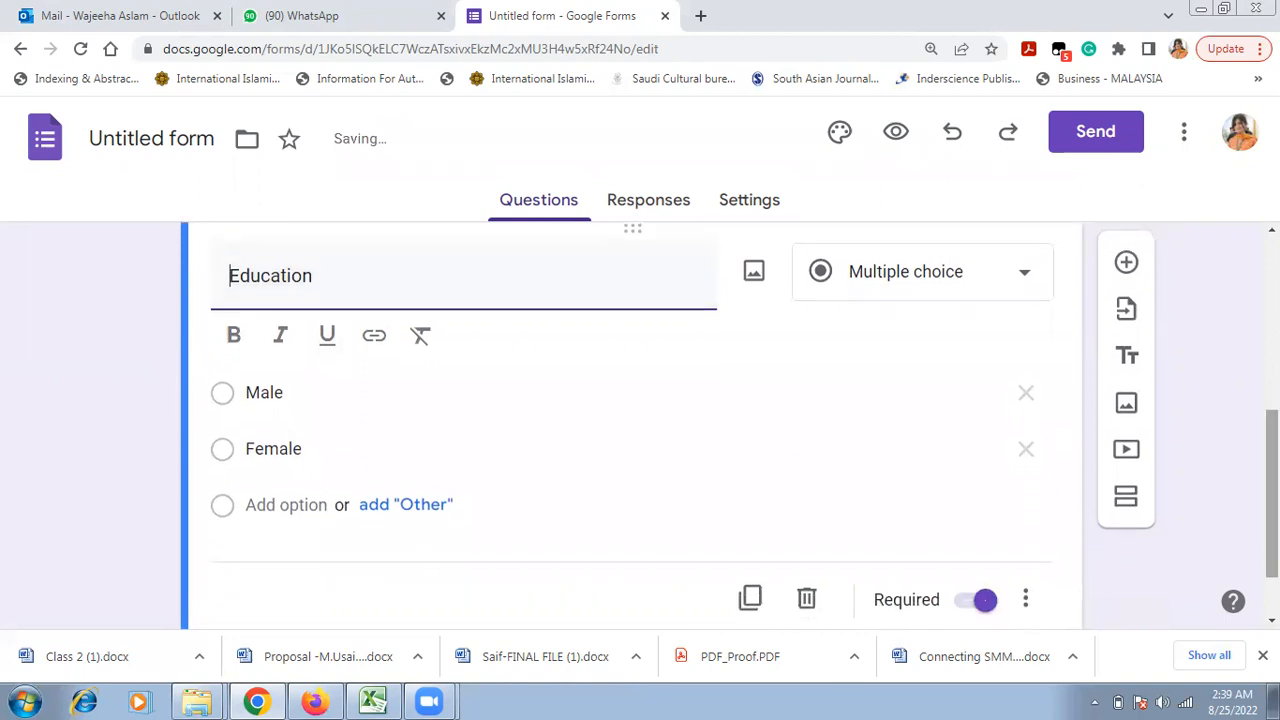
Step: Replace the Male option of the Education question with "Undergraduate" from the Excel questionnaire
{"action": "key", "text": "alt+Tab"}
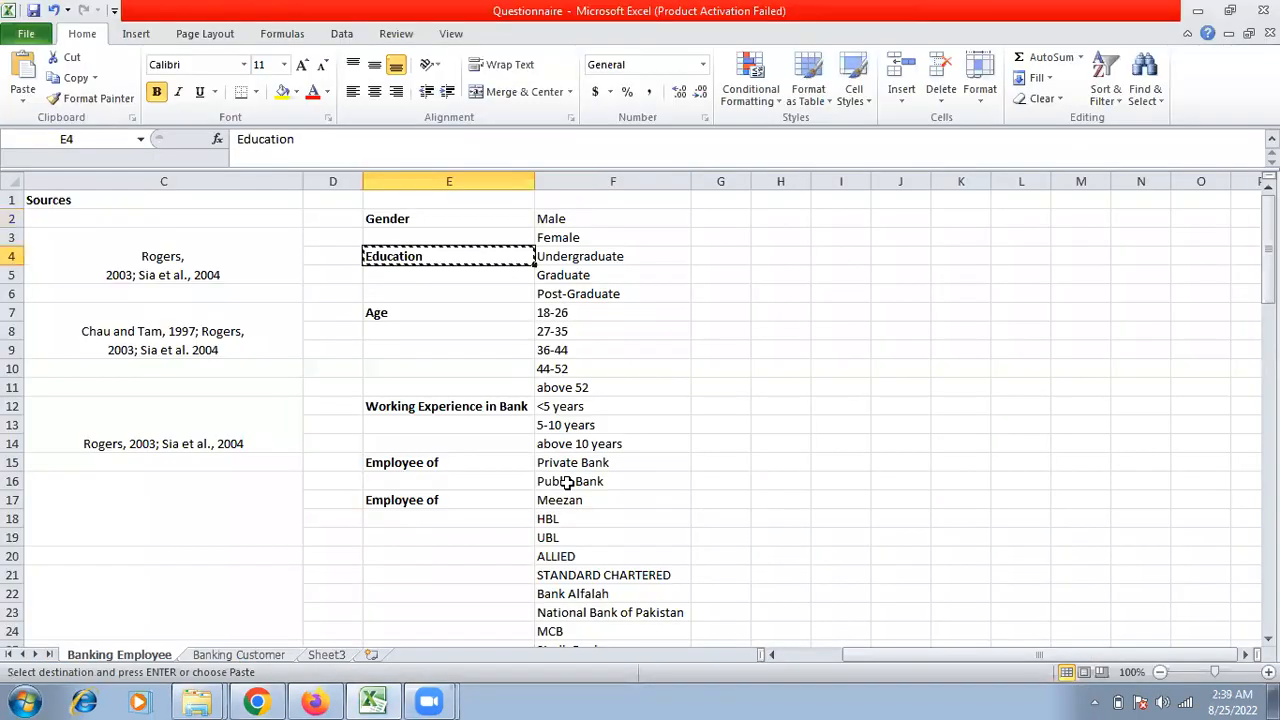
{"action": "key", "text": "Right"}
{"action": "key", "text": "alt+Tab"}
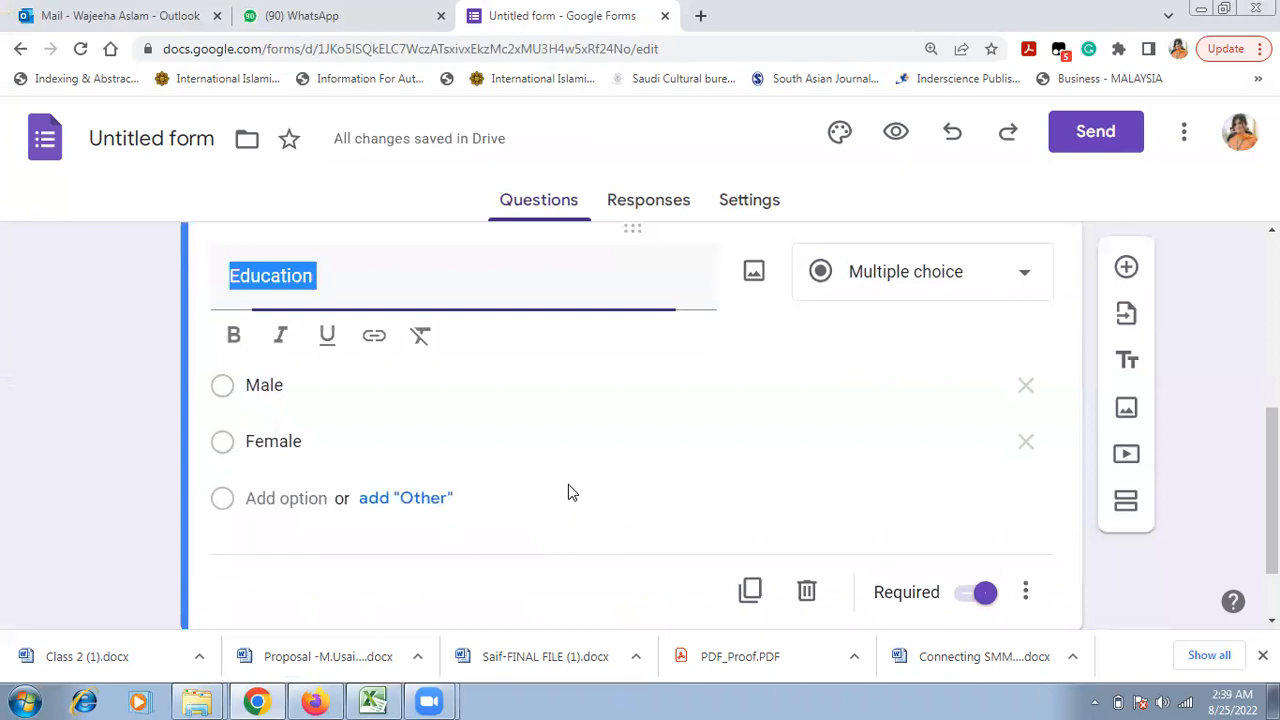
{"action": "left_click", "coordinate": [296, 393]}
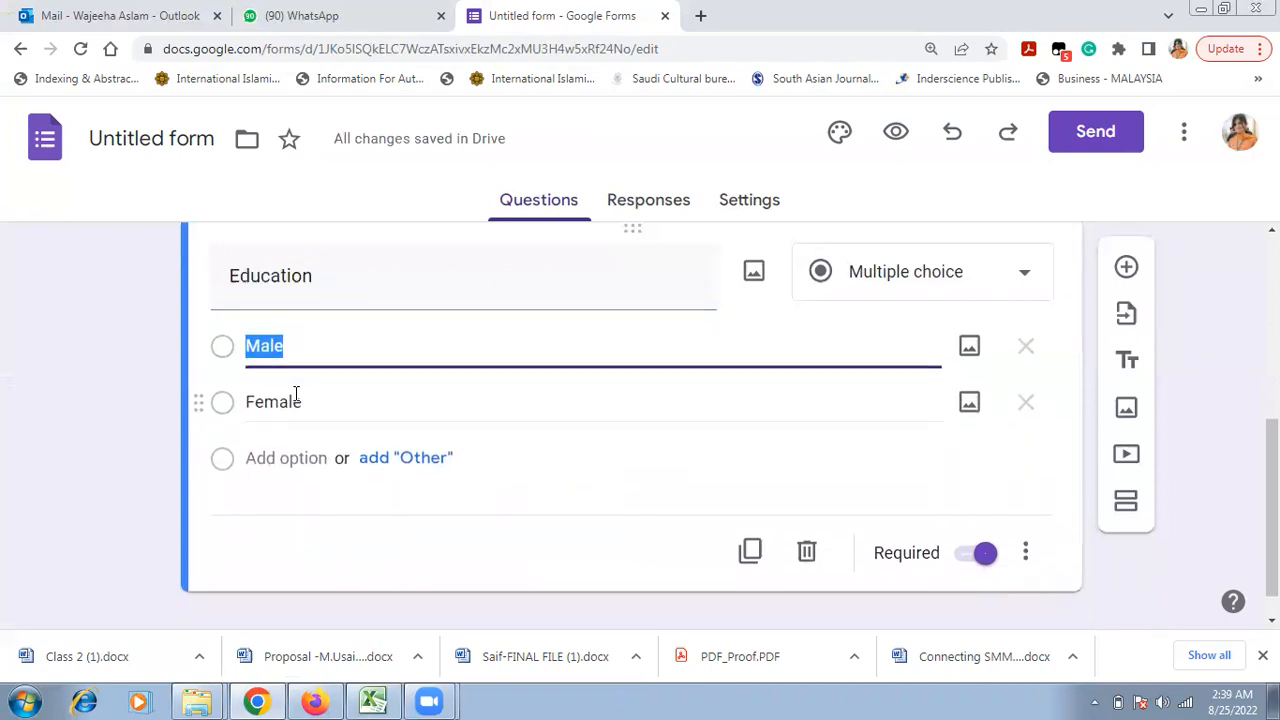
{"action": "type", "text": "Undergraduate"}
Step: Copy "Graduate" from the Excel questionnaire and paste it over the Female option of the Education question
{"action": "key", "text": "alt+Tab"}
{"action": "key", "text": "Down"}
{"action": "key", "text": "ctrl+c"}
{"action": "key", "text": "alt+Tab"}
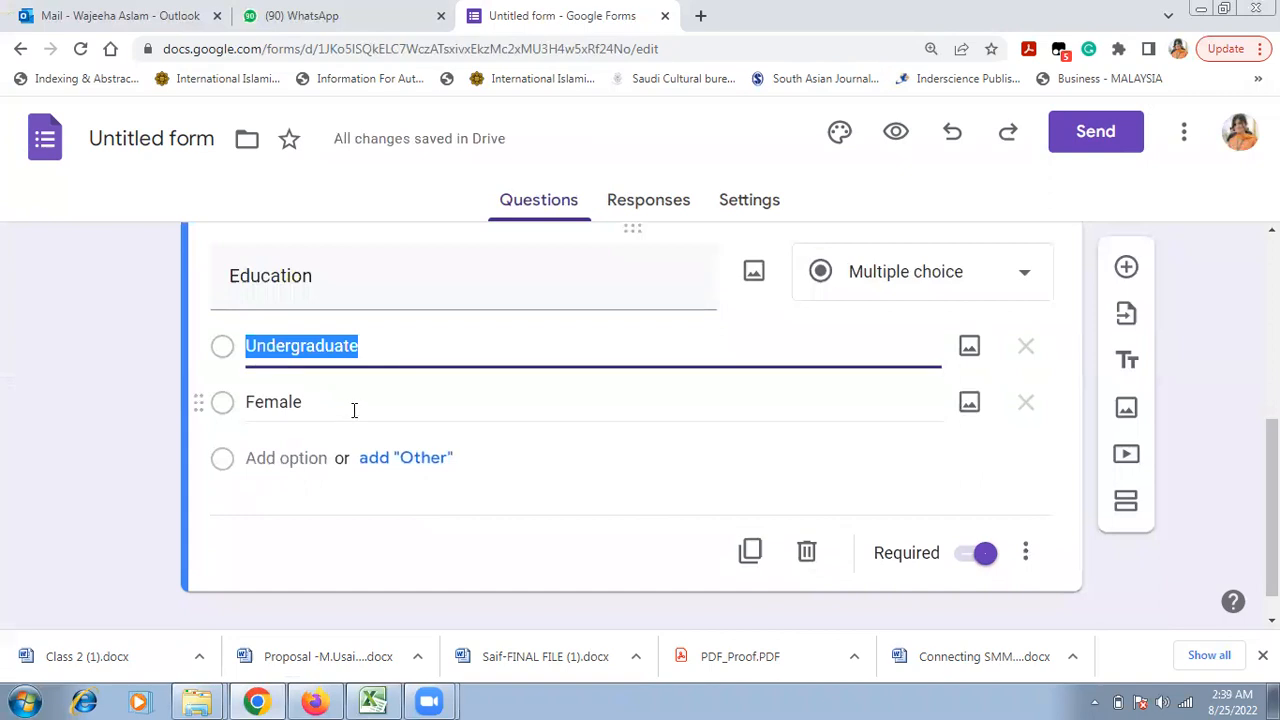
{"action": "left_click", "coordinate": [354, 410]}
{"action": "key", "text": "ctrl+v"}
Step: Copy "Post-Graduate" from the Excel questionnaire and add it as the third option of the Education question
{"action": "key", "text": "alt+Tab"}
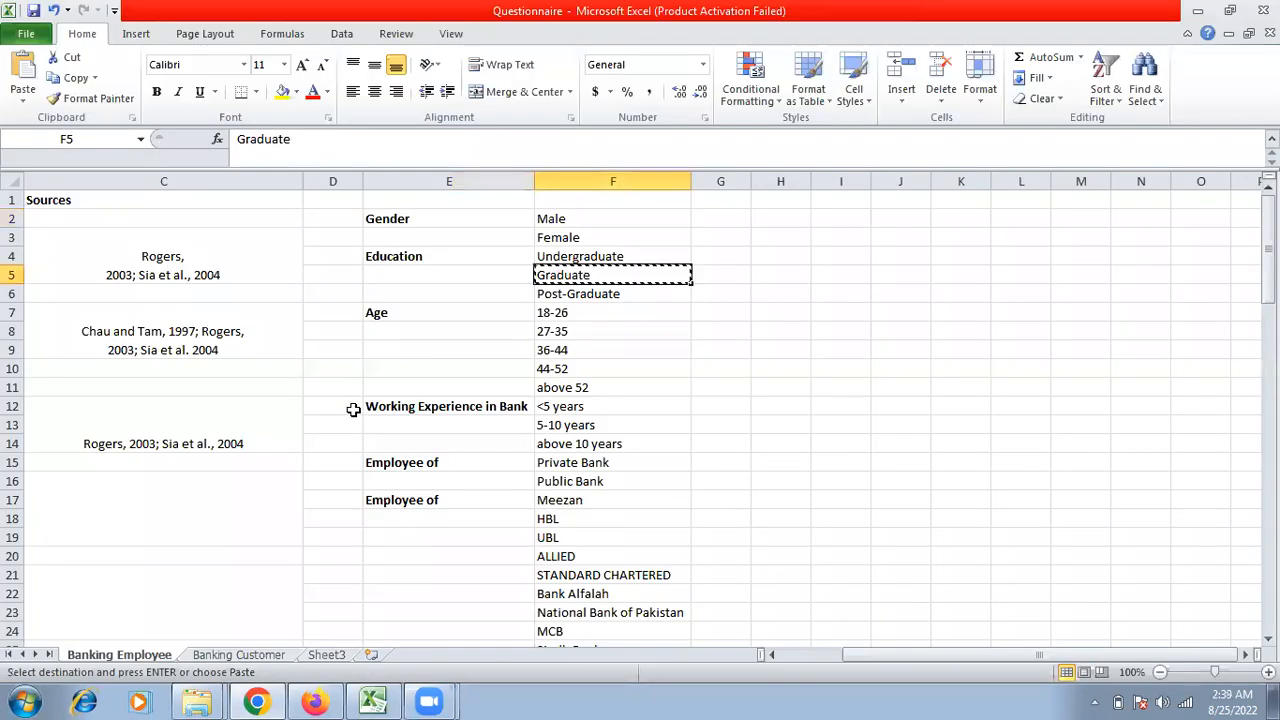
{"action": "key", "text": "Down"}
{"action": "key", "text": "ctrl+c"}
{"action": "key", "text": "alt+Tab"}
{"action": "left_click", "coordinate": [300, 457]}
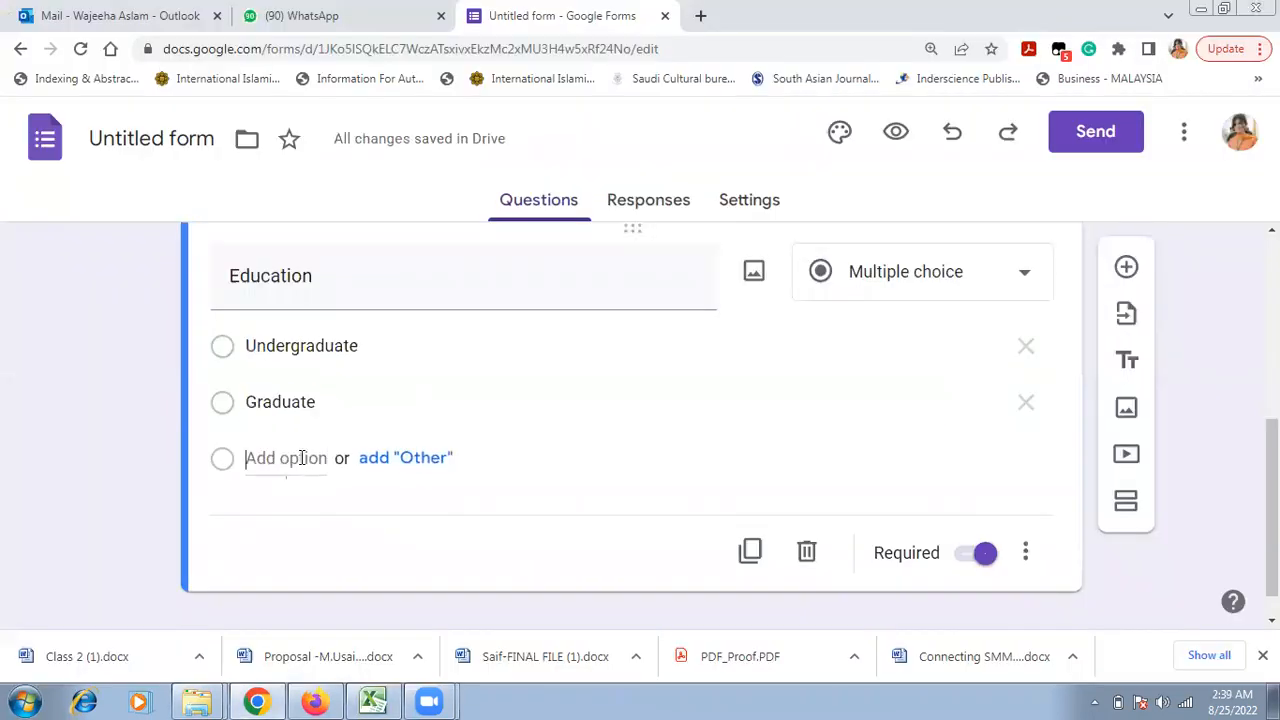
{"action": "key", "text": "ctrl+v"}
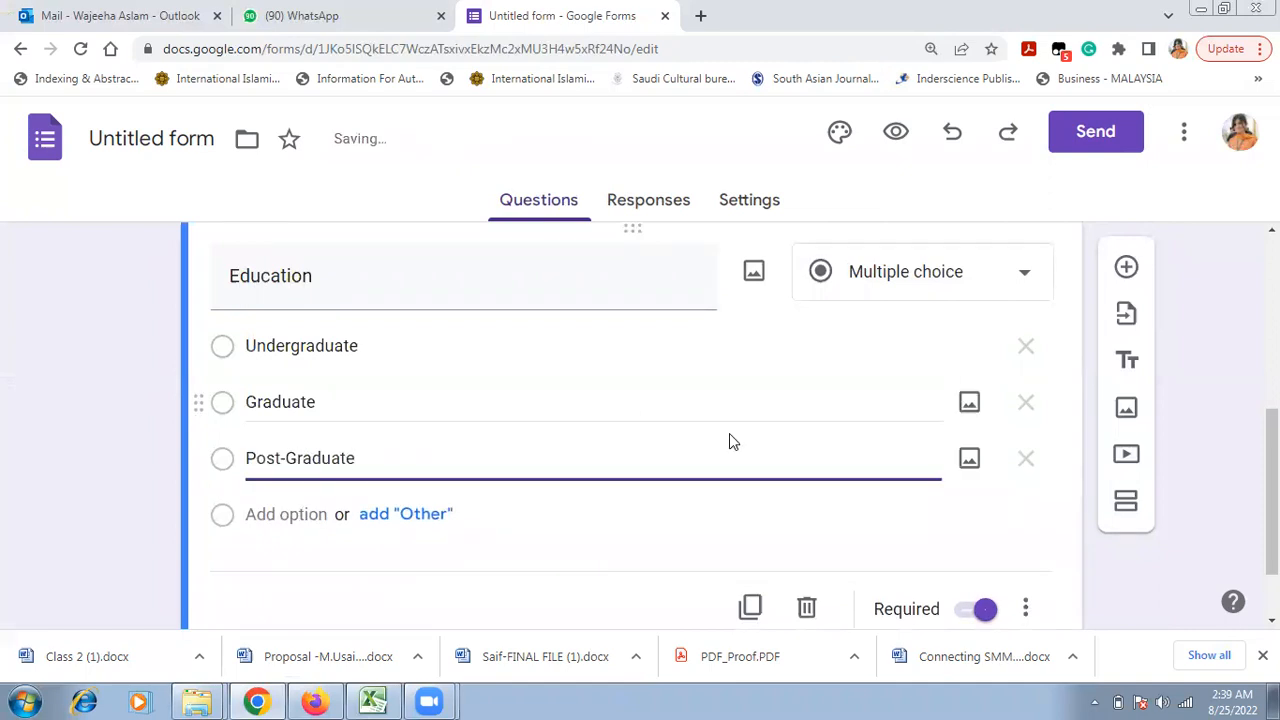
Step: Duplicate the Education question and retitle the copy "Age" with the heading from the Excel questionnaire, removing the extra line break
{"action": "scroll", "coordinate": [1000, 500], "scroll_direction": "down", "scroll_amount": 1}
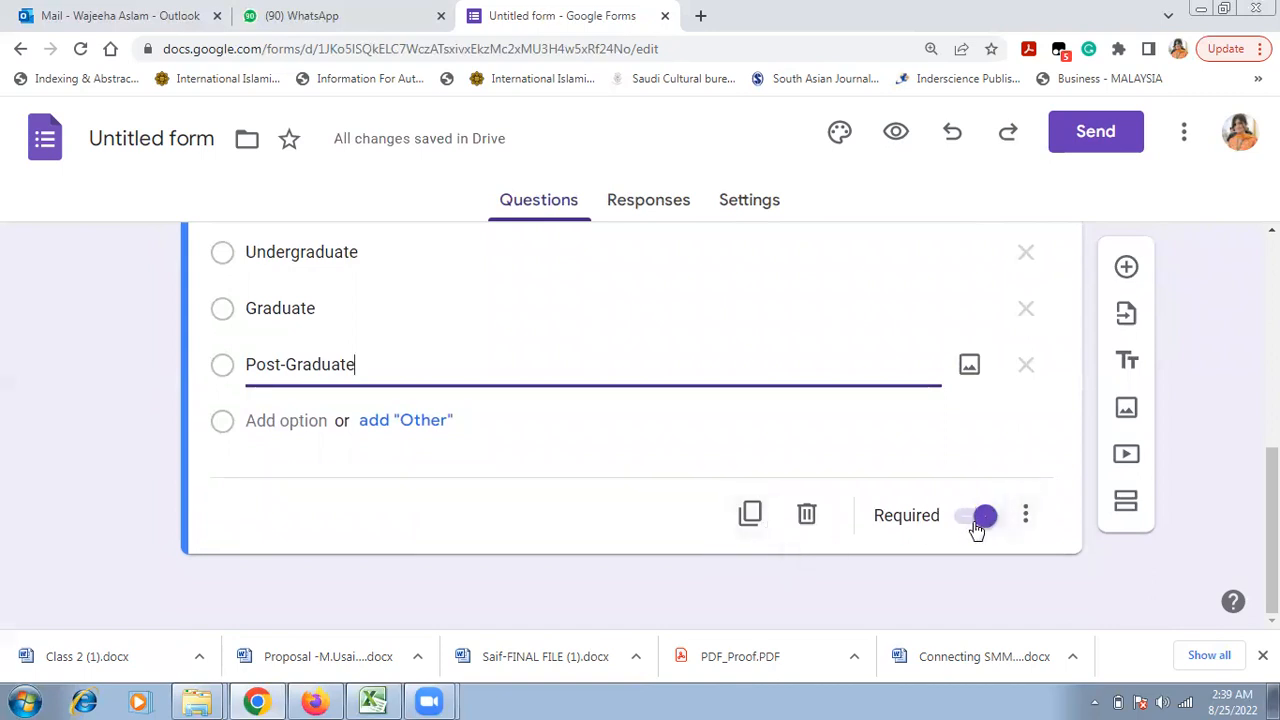
{"action": "left_click", "coordinate": [750, 516]}
{"action": "key", "text": "alt+Tab"}
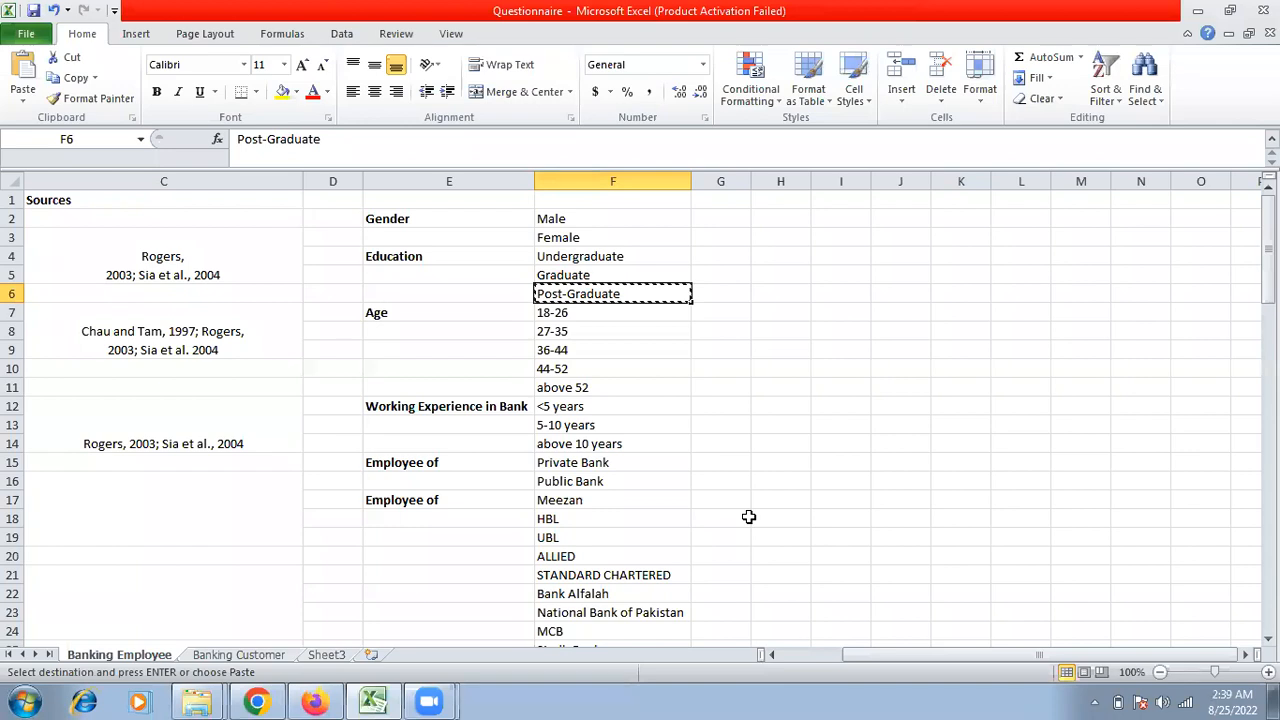
{"action": "key", "text": "Left"}
{"action": "key", "text": "Down"}
{"action": "key", "text": "ctrl+c"}
{"action": "key", "text": "alt+Tab"}
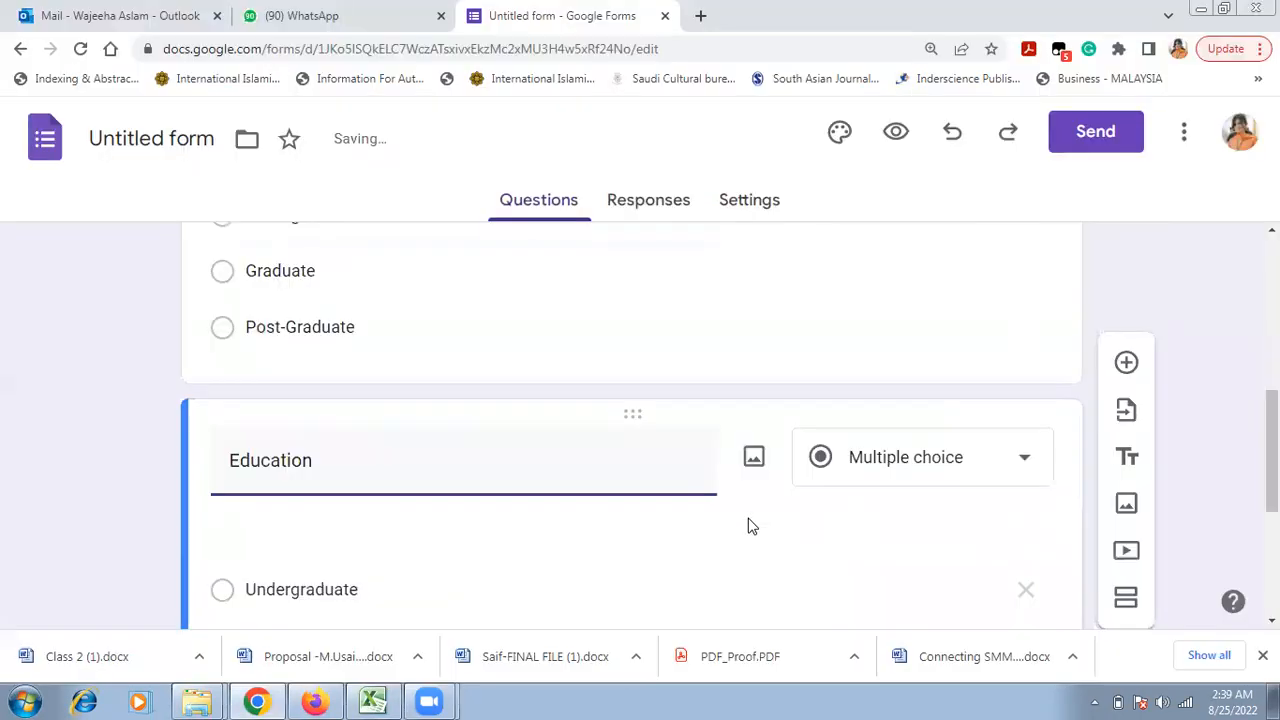
{"action": "key", "text": "ctrl+v"}
{"action": "key", "text": "alt+Tab"}
{"action": "key", "text": "alt+Tab"}
{"action": "key", "text": "Up"}
{"action": "key", "text": "Delete"}
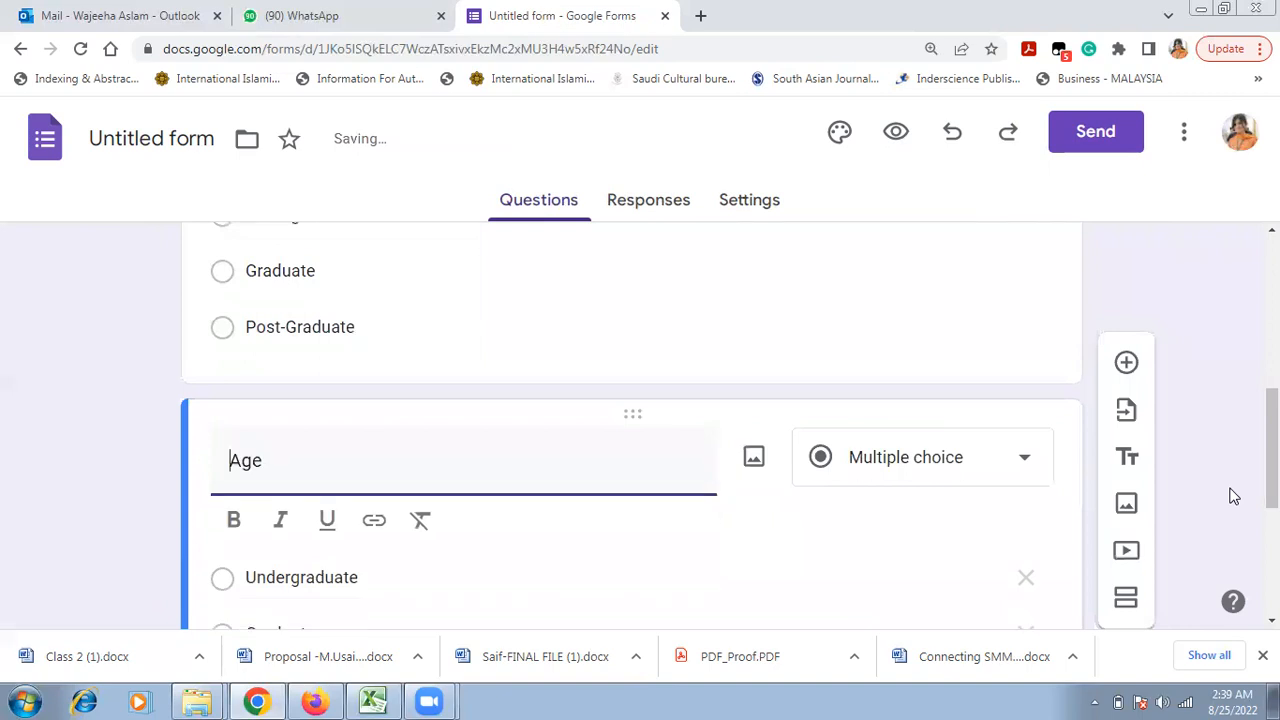
Step: Copy "18-26" from the Excel questionnaire and paste it over the Undergraduate option of the Age question
{"action": "key", "text": "alt+Tab"}
{"action": "key", "text": "Right"}
{"action": "key", "text": "ctrl+c"}
{"action": "key", "text": "alt+Tab"}
{"action": "key", "text": "ctrl+a"}
{"action": "scroll", "coordinate": [640, 430], "scroll_direction": "down", "scroll_amount": 2}
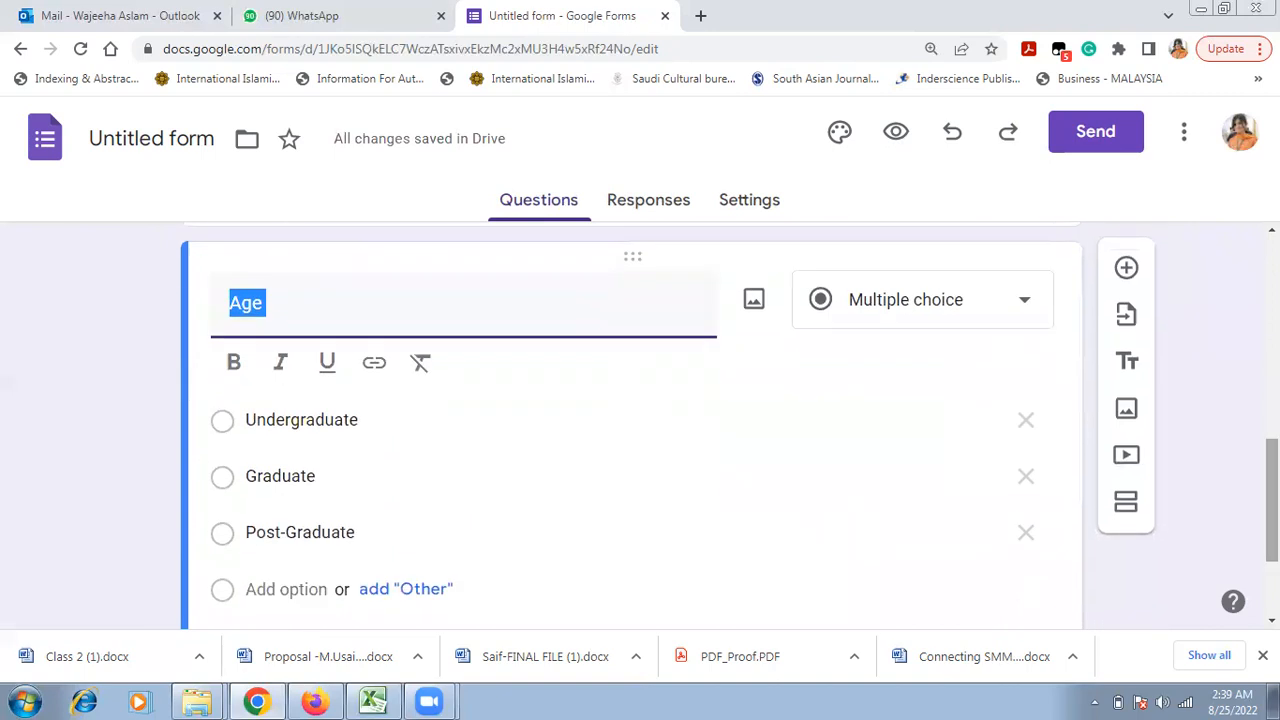
{"action": "left_click", "coordinate": [400, 434]}
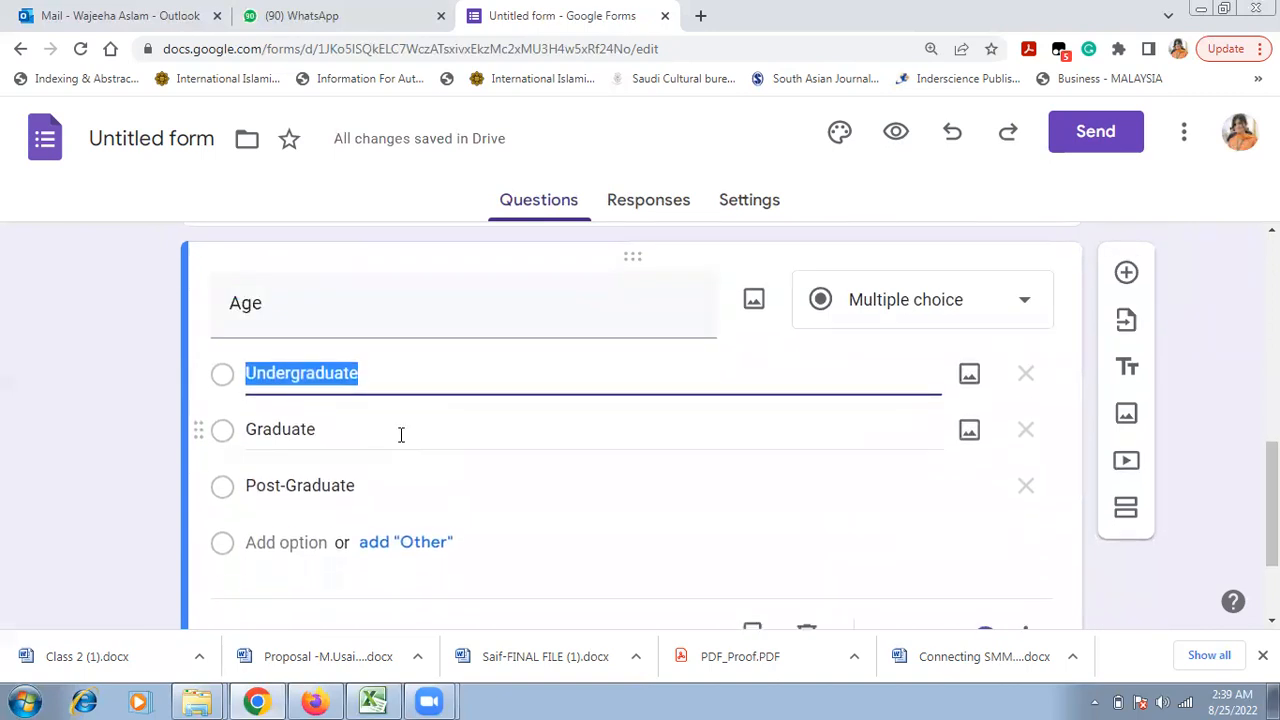
{"action": "key", "text": "ctrl+v"}
Step: Replace the Graduate option of the Age question with "27-35" from the Excel questionnaire
{"action": "key", "text": "alt+Tab"}
{"action": "key", "text": "Down"}
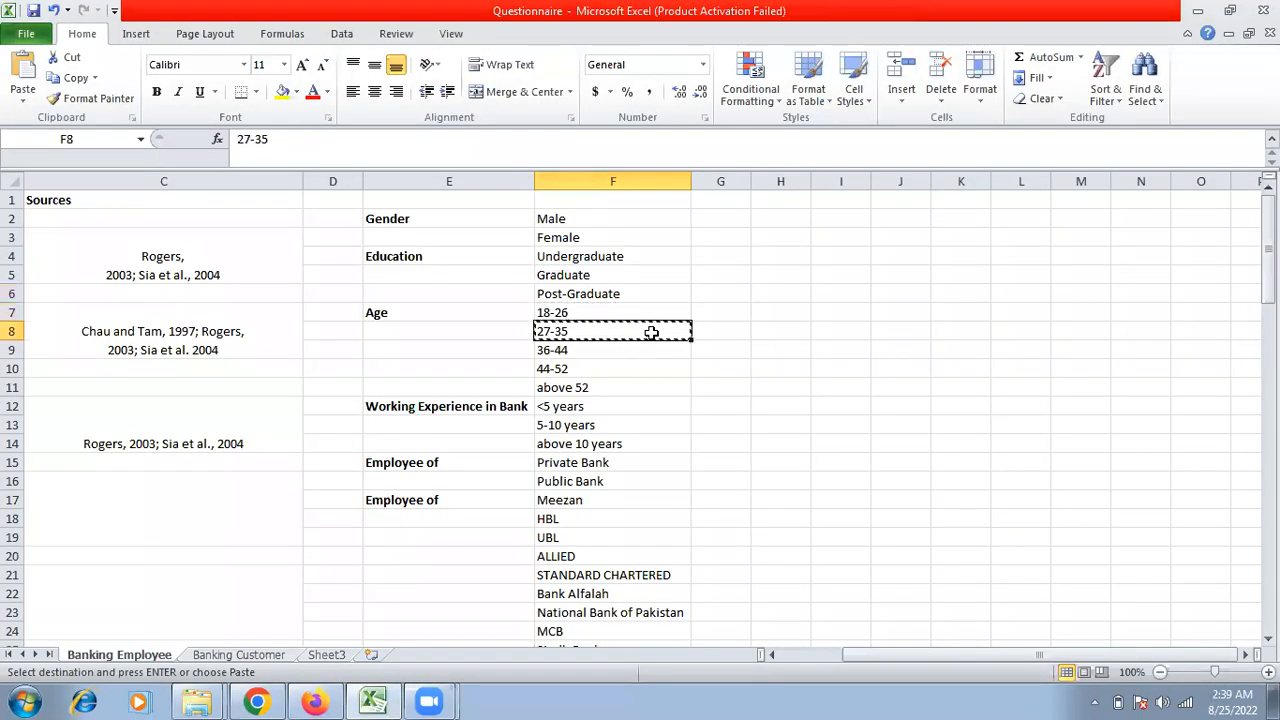
{"action": "key", "text": "alt+Tab"}
{"action": "key", "text": "Tab"}
{"action": "key", "text": "ctrl+v"}
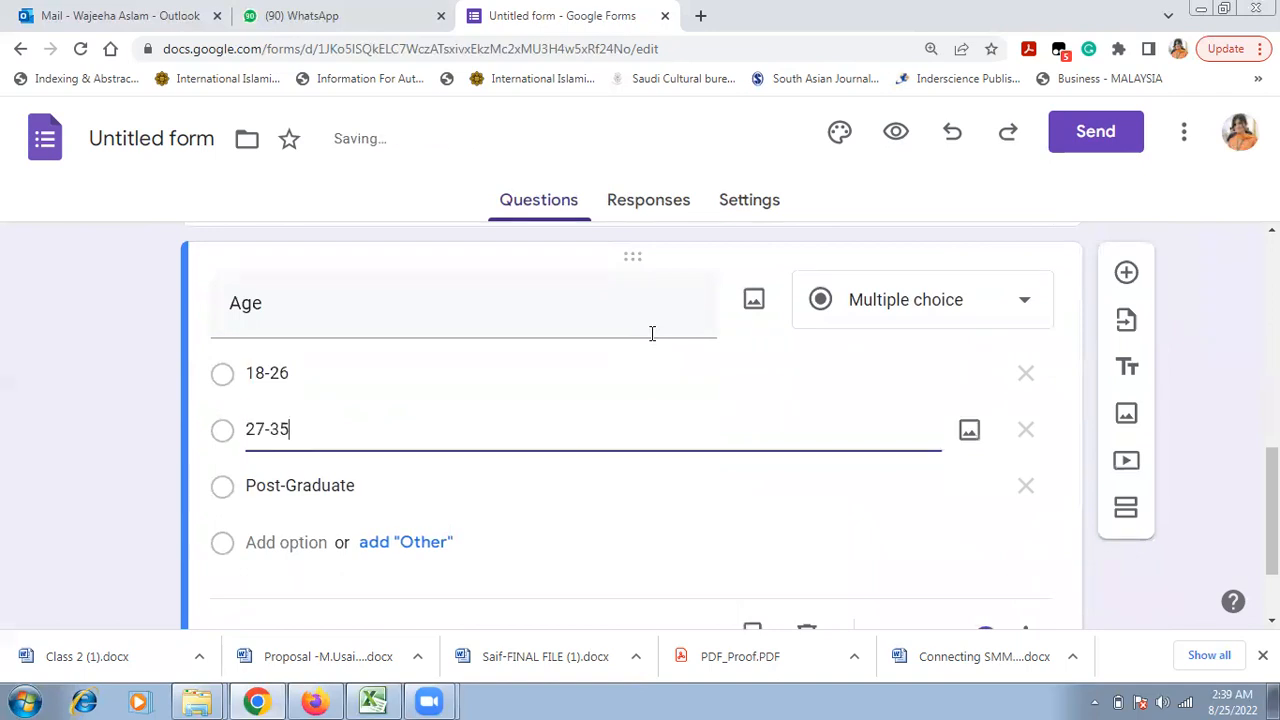
Step: Replace the Post-Graduate option of the Age question with "36-44" from the Excel questionnaire
{"action": "key", "text": "alt+Tab"}
{"action": "key", "text": "Down"}
{"action": "key", "text": "ctrl+c"}
{"action": "key", "text": "alt+Tab"}
{"action": "key", "text": "Tab"}
{"action": "key", "text": "ctrl+v"}
Step: Add "44-52" from the Excel questionnaire as the fourth Age option and start another option below it
{"action": "key", "text": "alt+Tab"}
{"action": "key", "text": "Down"}
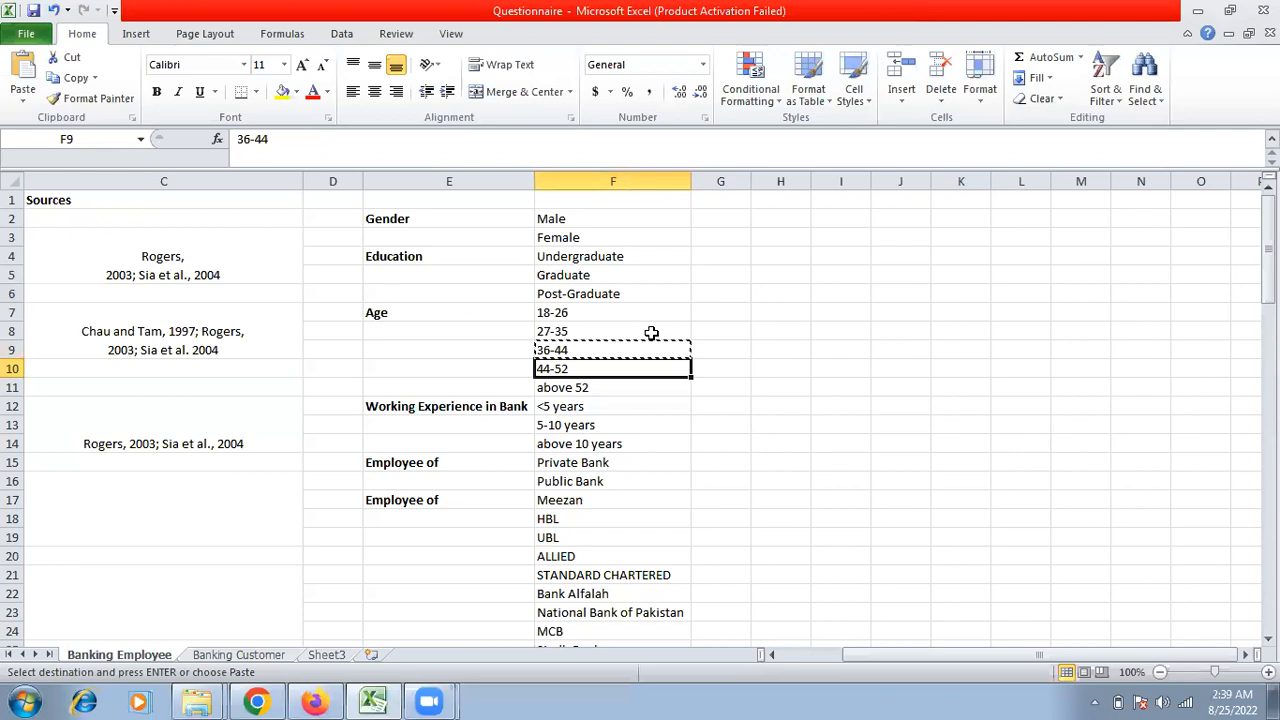
{"action": "key", "text": "ctrl+c"}
{"action": "key", "text": "alt+Tab"}
{"action": "key", "text": "Return"}
{"action": "key", "text": "ctrl+v"}
{"action": "key", "text": "Return"}
Step: Copy "above 52" from the Excel questionnaire and add it as the last option of the Age question
{"action": "key", "text": "alt+Tab"}
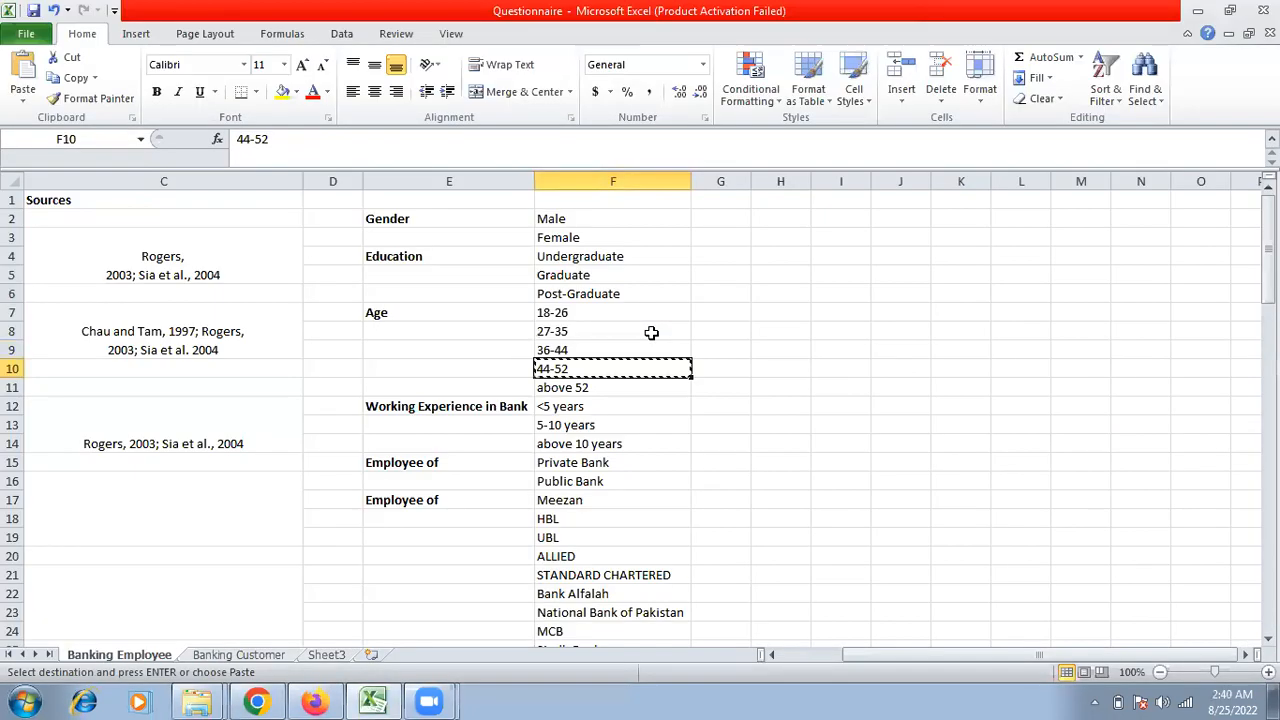
{"action": "key", "text": "Down"}
{"action": "key", "text": "ctrl+c"}
{"action": "key", "text": "alt+Tab"}
{"action": "key", "text": "Return"}
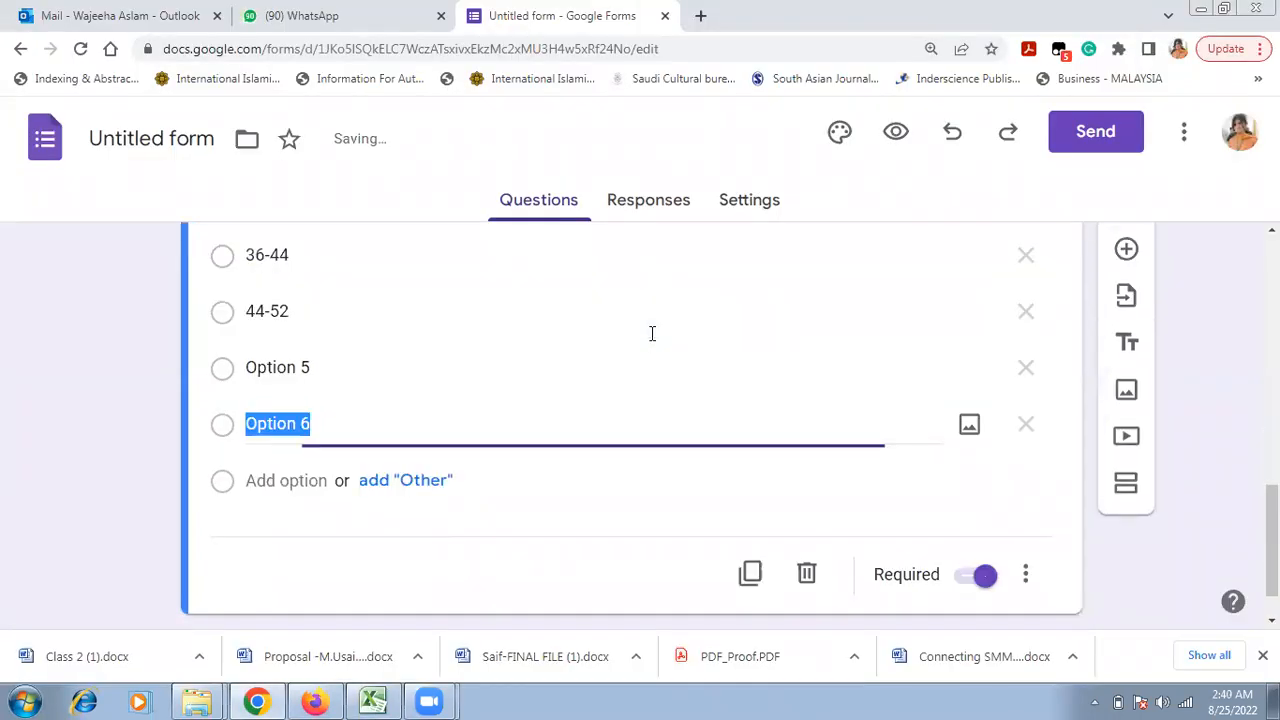
{"action": "key", "text": "ctrl+v"}
Step: Duplicate the Age question and retitle the copy "Working Experience in Bank" with the heading from the Excel questionnaire
{"action": "left_click", "coordinate": [769, 586]}
{"action": "key", "text": "alt+Tab"}
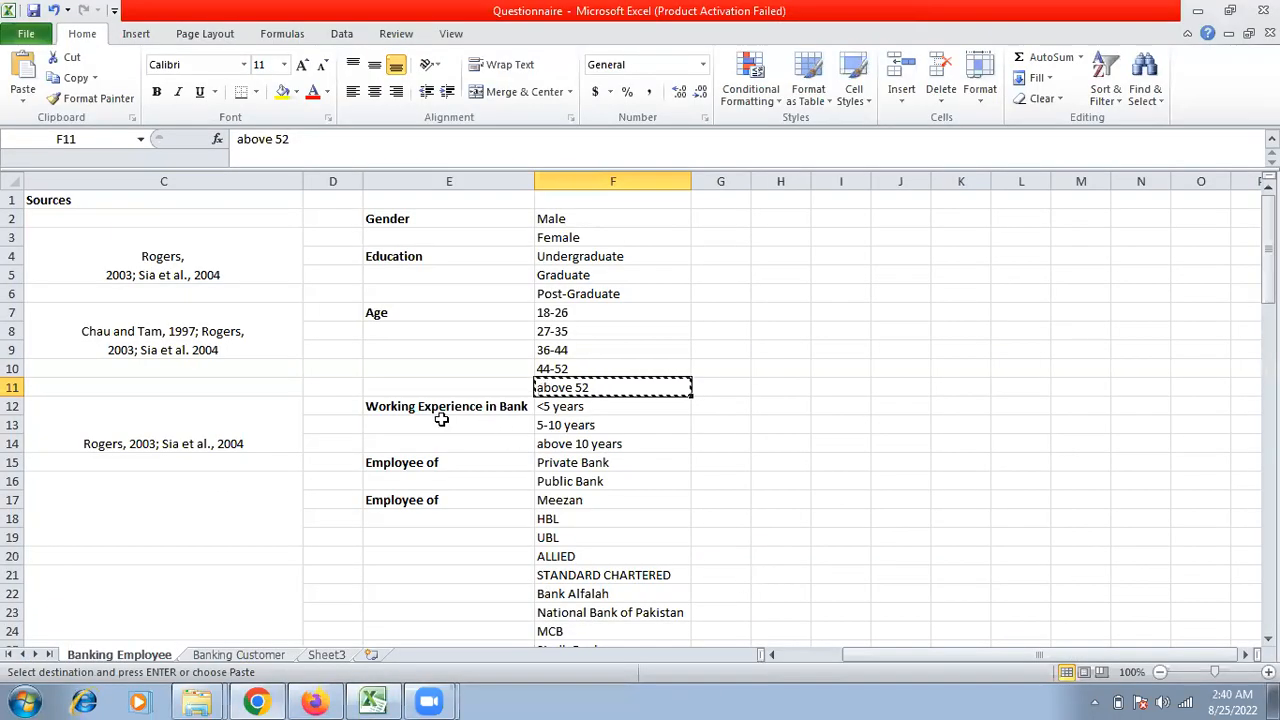
{"action": "left_click", "coordinate": [433, 406]}
{"action": "key", "text": "ctrl+a"}
{"action": "left_click", "coordinate": [433, 406]}
{"action": "key", "text": "ctrl+c"}
{"action": "key", "text": "alt+Tab"}
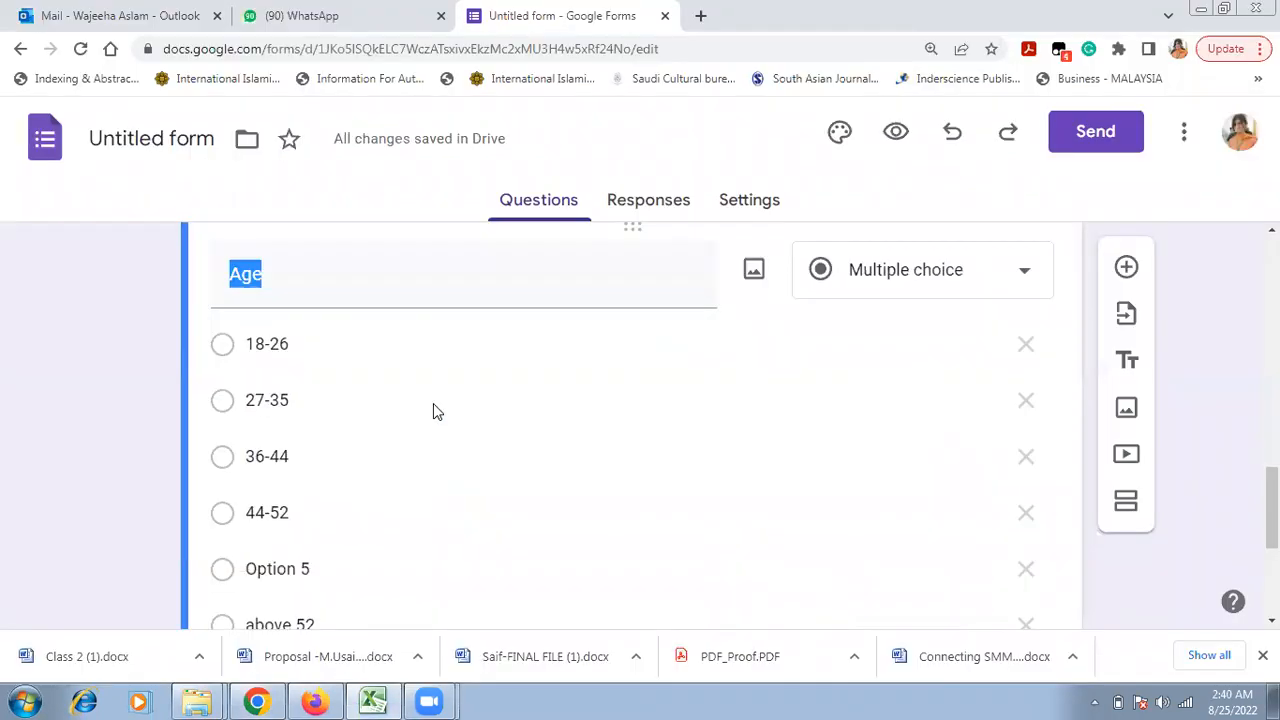
{"action": "key", "text": "ctrl+v"}
Step: Replace the 18-26 option of the Working Experience in Bank question with "<5 years" from the Excel questionnaire
{"action": "key", "text": "alt+Tab"}
{"action": "key", "text": "Right"}
{"action": "key", "text": "ctrl+c"}
{"action": "key", "text": "alt+Tab"}
{"action": "key", "text": "ctrl+a"}
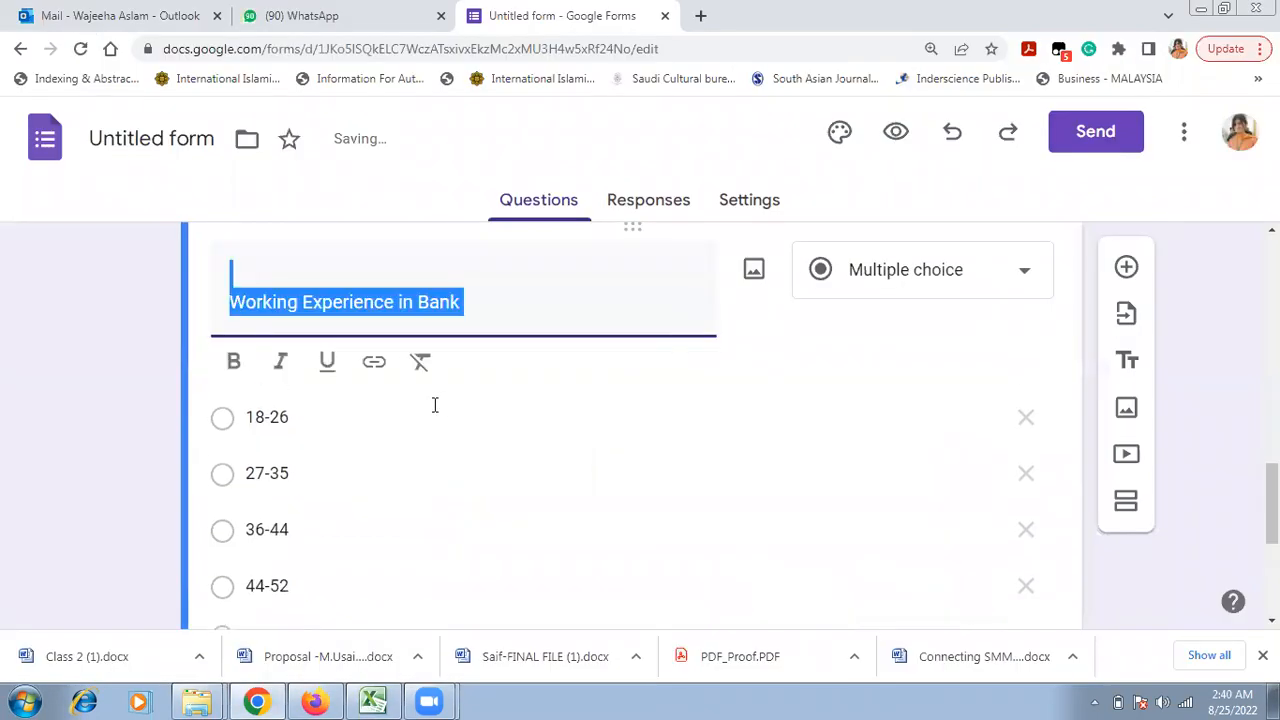
{"action": "left_click", "coordinate": [414, 418]}
{"action": "key", "text": "ctrl+v"}
Step: Replace the 27-35 option of the Working Experience in Bank question with "5-10 years" from the Excel questionnaire
{"action": "key", "text": "alt+Tab"}
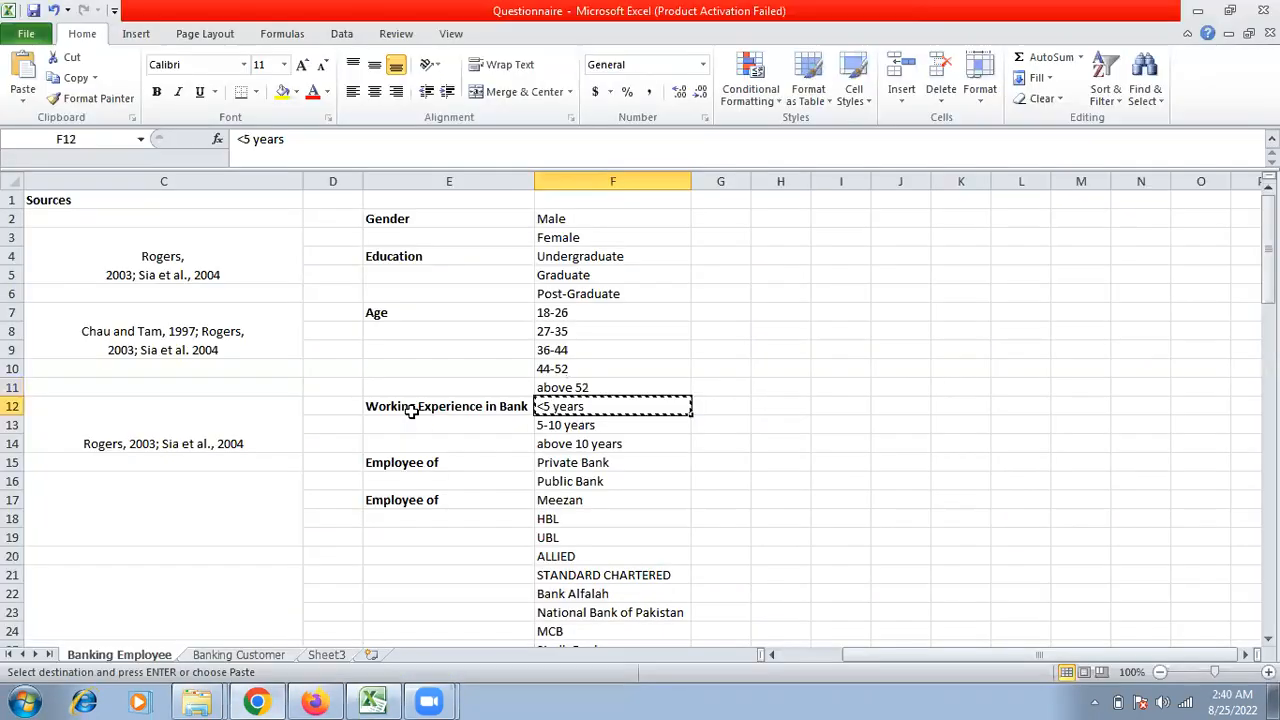
{"action": "key", "text": "Down"}
{"action": "key", "text": "ctrl+c"}
{"action": "key", "text": "alt+Tab"}
{"action": "left_click", "coordinate": [414, 420]}
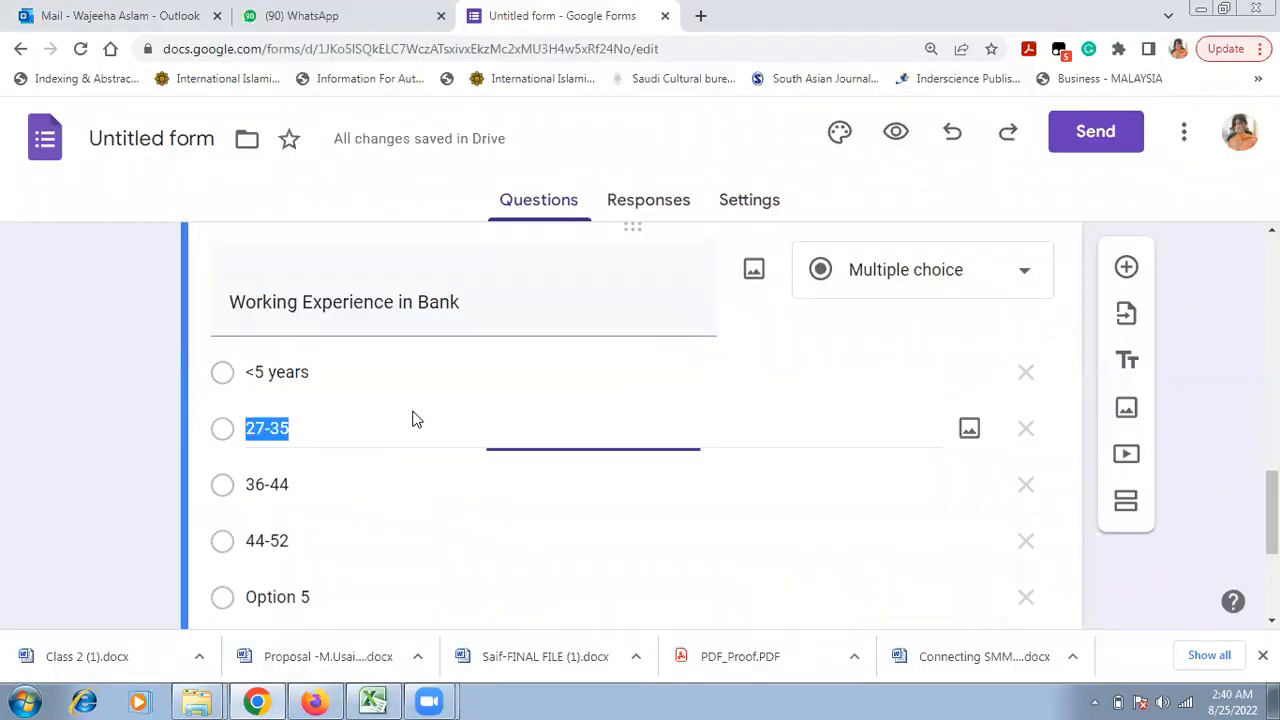
{"action": "key", "text": "ctrl+v"}
Step: Replace the 36-44 option of the Working Experience in Bank question with "above 10 years" from the Excel questionnaire
{"action": "key", "text": "alt+Tab"}
{"action": "key", "text": "Down"}
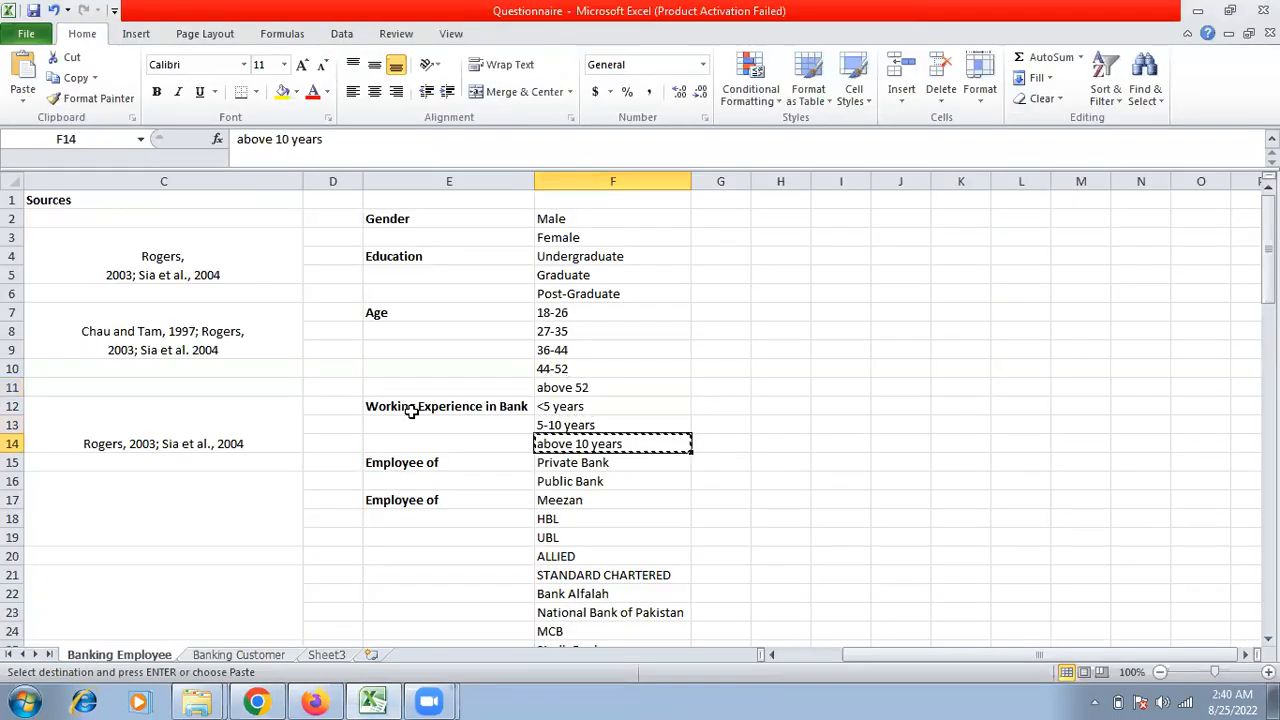
{"action": "key", "text": "ctrl+c"}
{"action": "key", "text": "alt+Tab"}
{"action": "key", "text": "Return"}
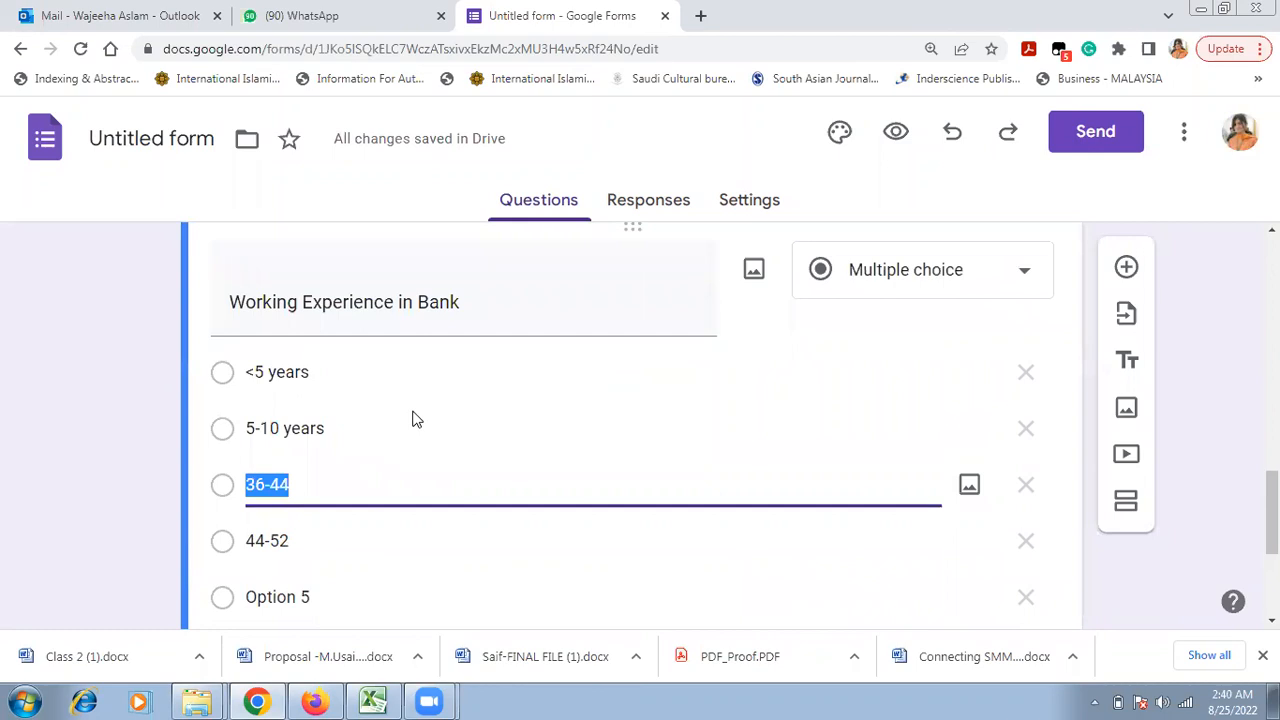
{"action": "key", "text": "alt+Tab"}
{"action": "key", "text": "alt+Tab"}
{"action": "key", "text": "ctrl+v"}
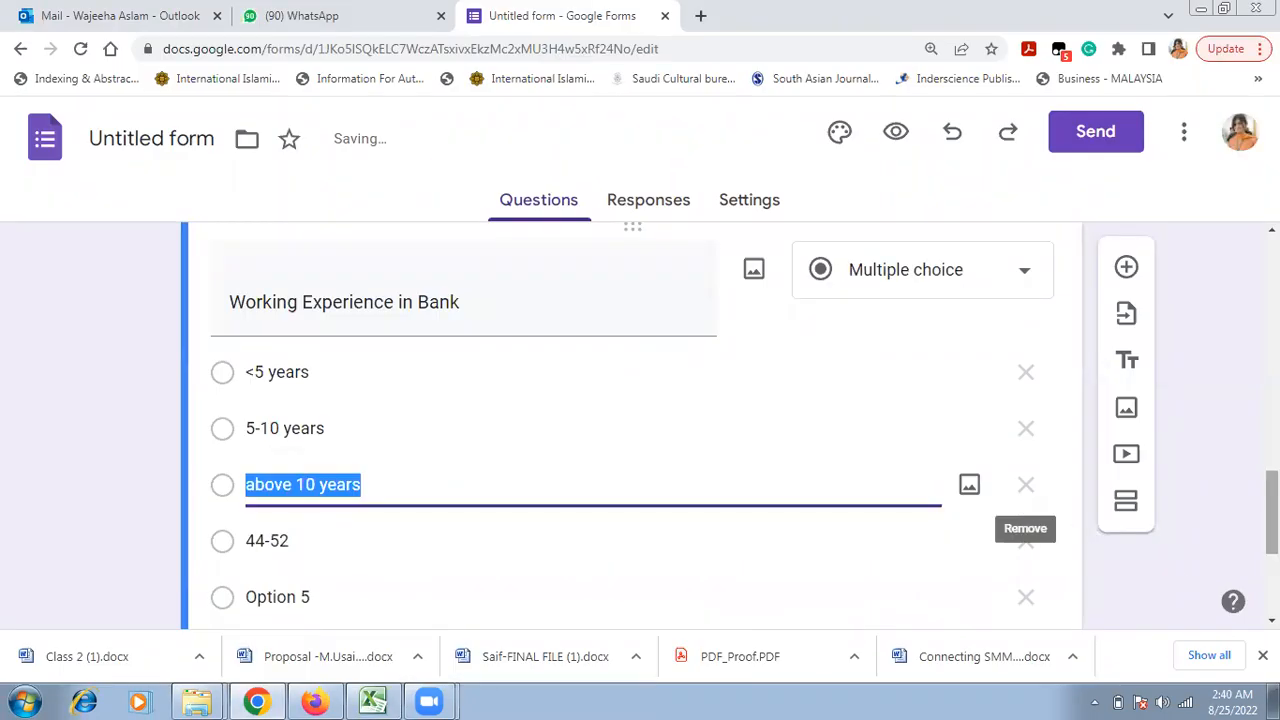
Step: Remove the leftover options 44-52, Option 5 and above 52 from the Working Experience in Bank question
{"action": "scroll", "coordinate": [1100, 520], "scroll_direction": "down", "scroll_amount": 2}
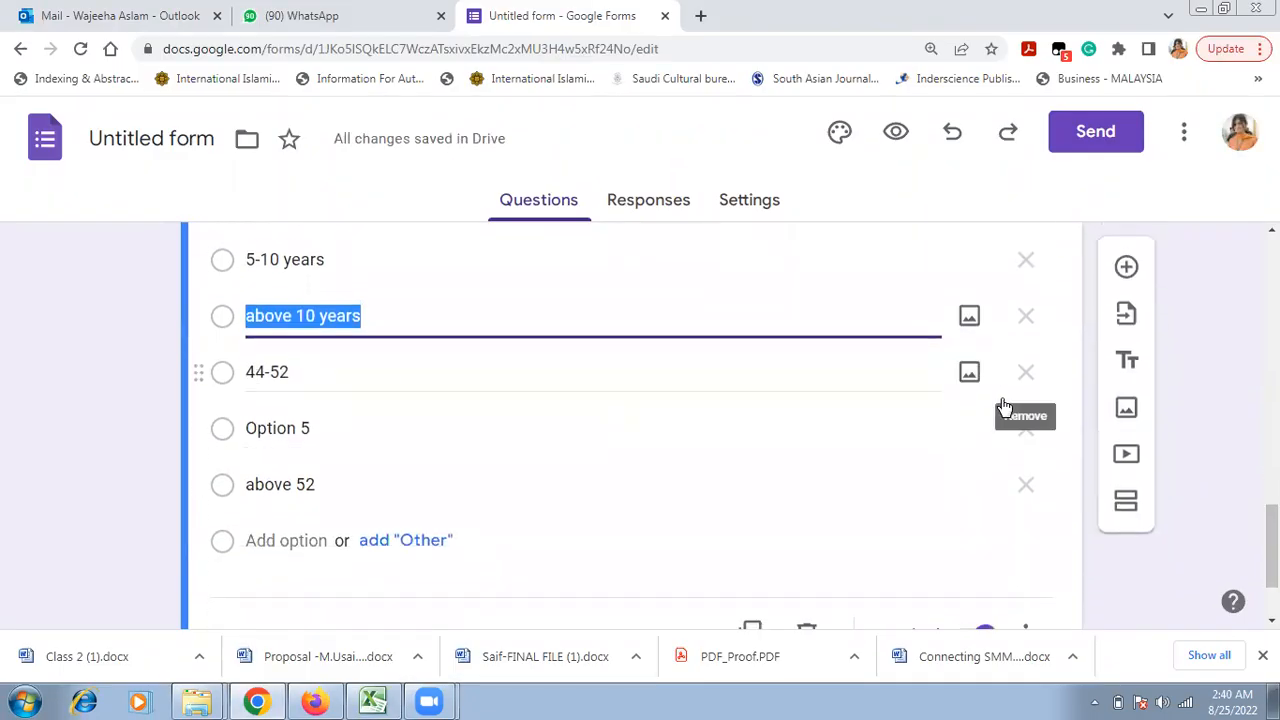
{"action": "left_click", "coordinate": [1027, 378]}
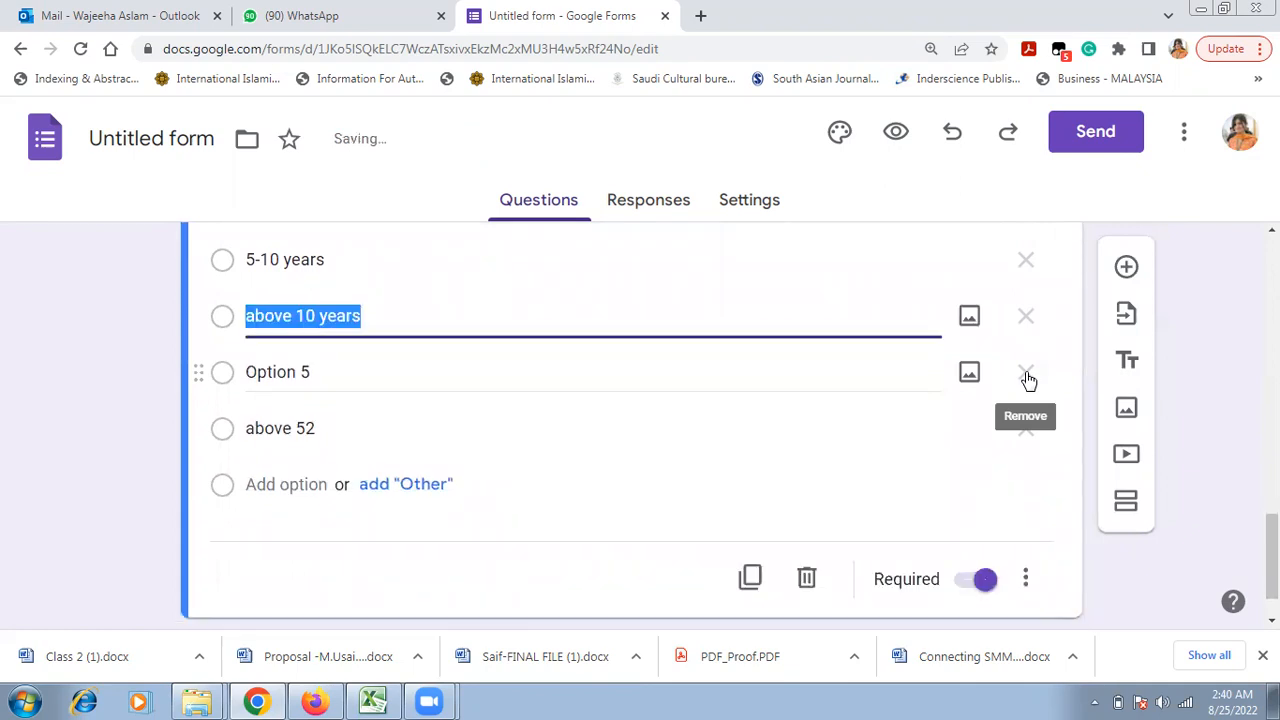
{"action": "left_click", "coordinate": [1027, 378]}
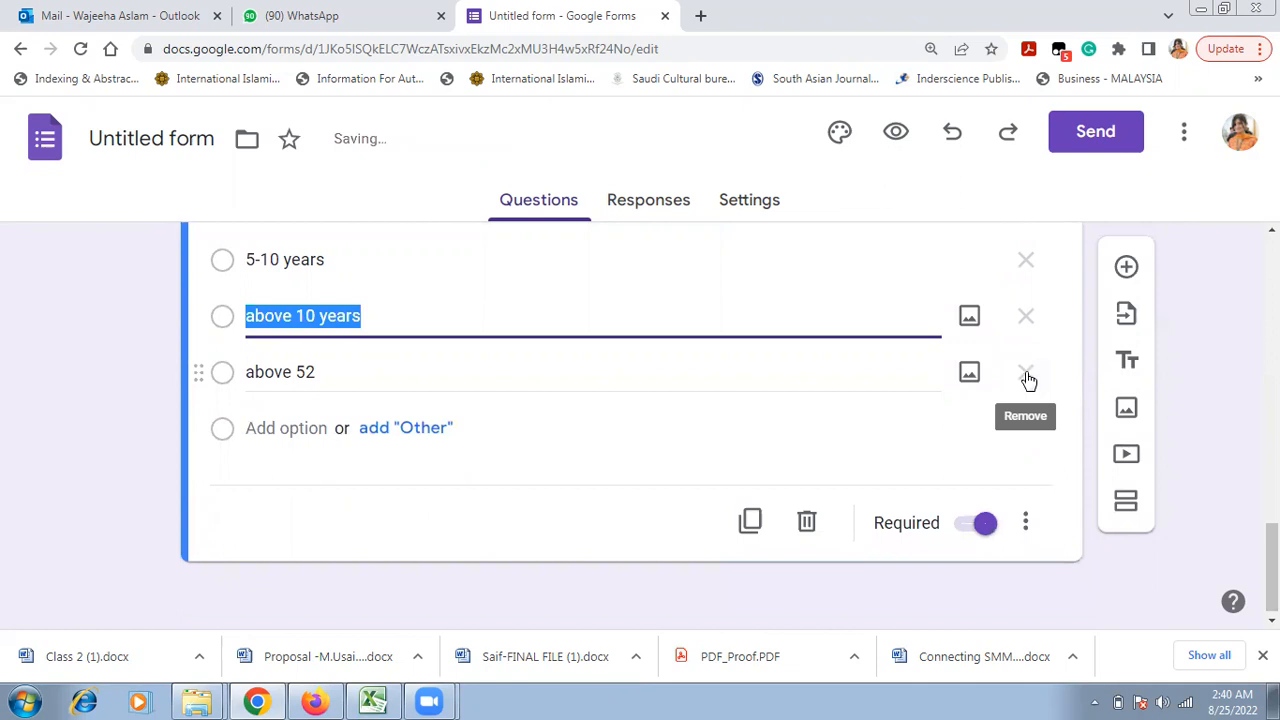
{"action": "left_click", "coordinate": [1027, 378]}
Step: Duplicate the Working Experience in Bank question and retitle the copy "Employee of" with the heading from the Excel questionnaire
{"action": "left_click", "coordinate": [749, 520]}
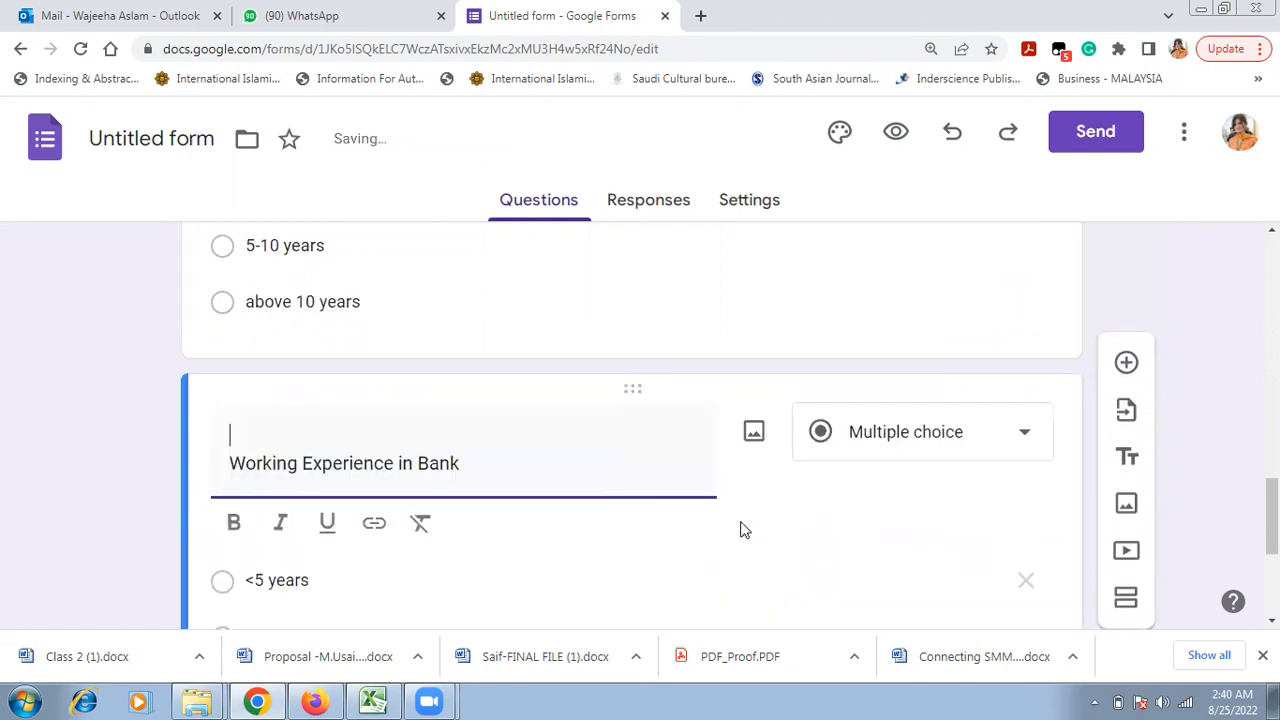
{"action": "key", "text": "alt+Tab"}
{"action": "key", "text": "Down"}
{"action": "key", "text": "Left"}
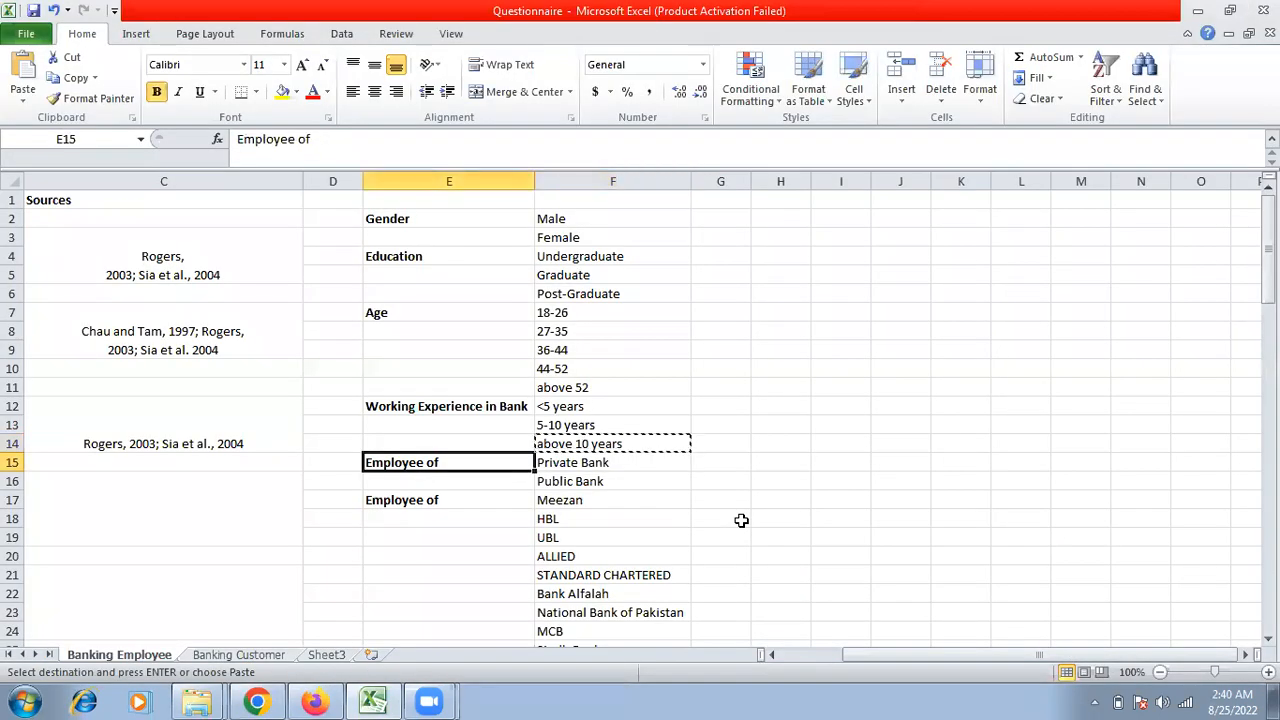
{"action": "key", "text": "ctrl+c"}
{"action": "key", "text": "alt+Tab"}
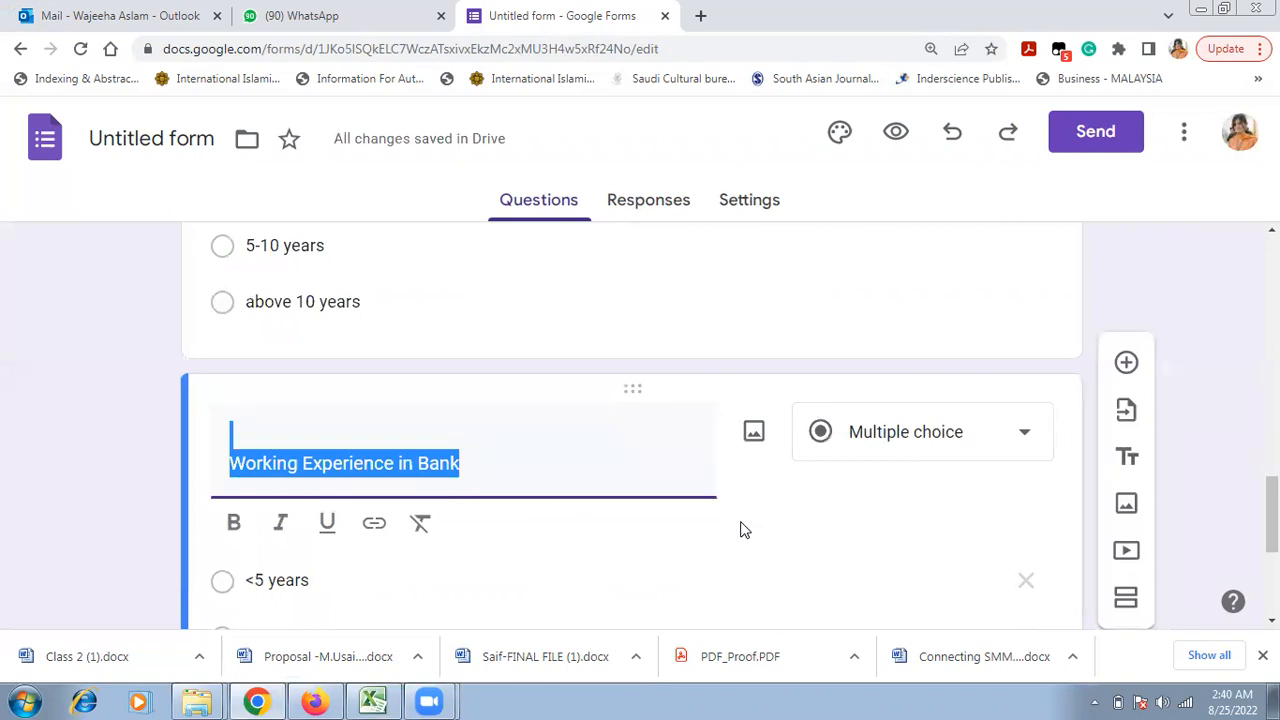
{"action": "key", "text": "ctrl+v"}
Step: Copy "Private Bank" from the Excel questionnaire and paste it over the <5 years option of the Employee of question
{"action": "scroll", "coordinate": [740, 530], "scroll_direction": "down", "scroll_amount": 2}
{"action": "key", "text": "alt+Tab"}
{"action": "key", "text": "Right"}
{"action": "key", "text": "ctrl+c"}
{"action": "key", "text": "alt+Tab"}
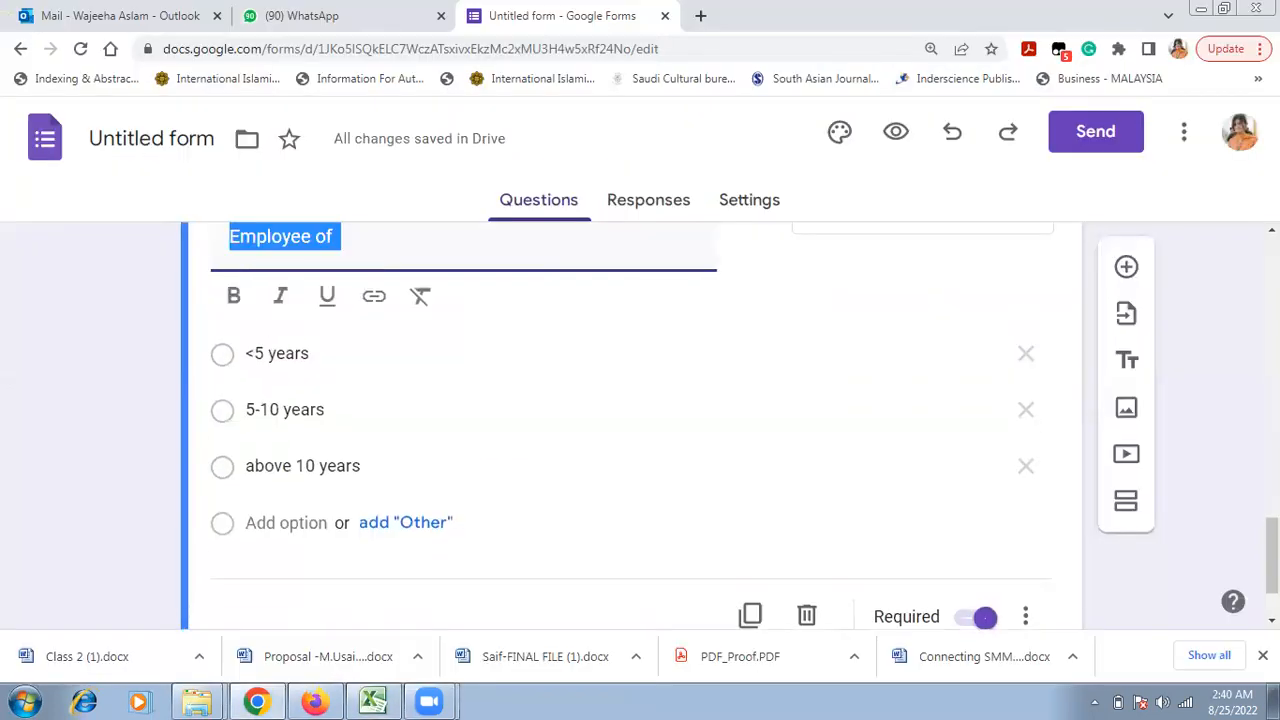
{"action": "left_click", "coordinate": [566, 345]}
{"action": "key", "text": "ctrl+v"}
Step: Replace the 5-10 years option of the Employee of question with "Public Bank" and remove the above 10 years option
{"action": "key", "text": "alt+Tab"}
{"action": "key", "text": "Down"}
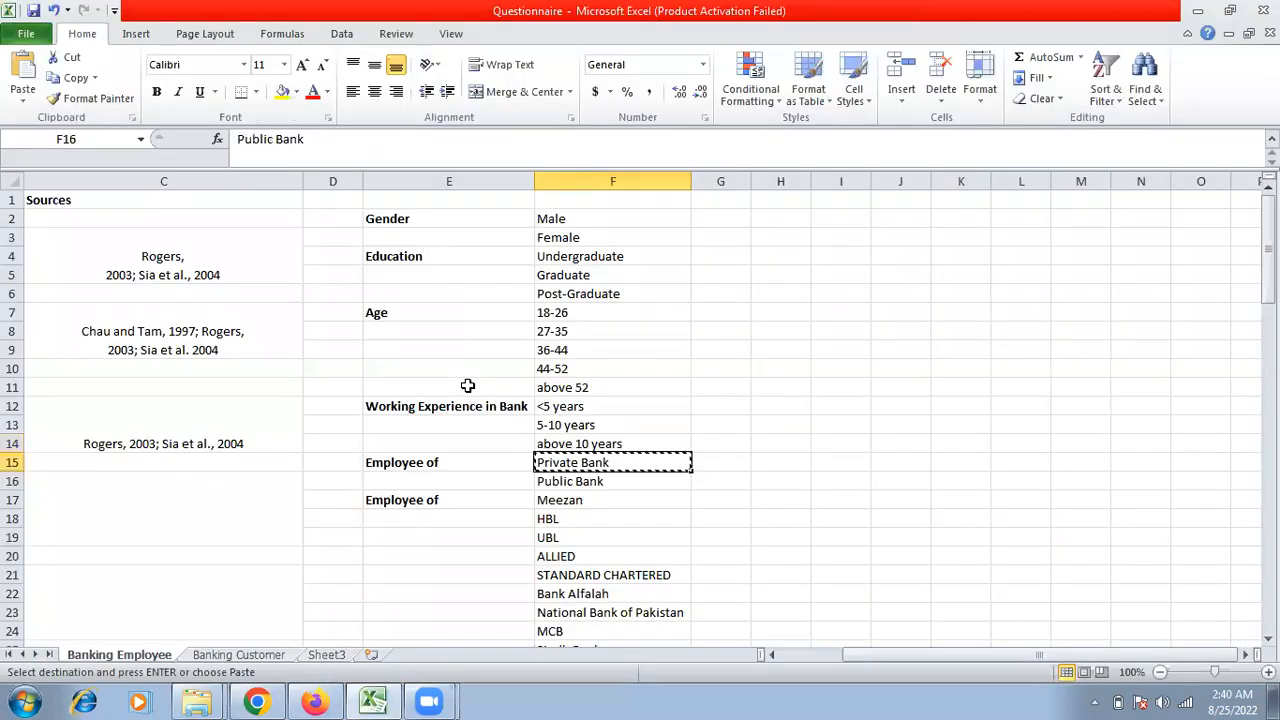
{"action": "key", "text": "alt+Tab"}
{"action": "key", "text": "ctrl+a"}
{"action": "type", "text": "Public Bank"}
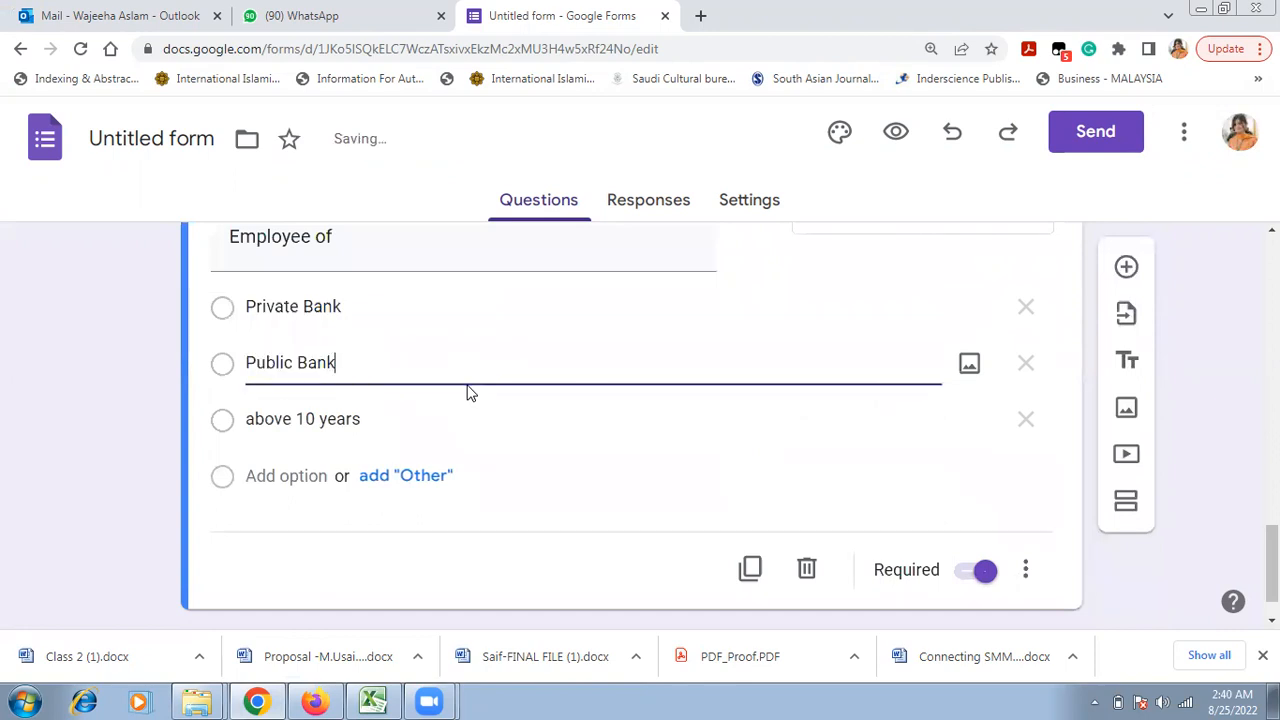
{"action": "left_click", "coordinate": [1027, 420]}
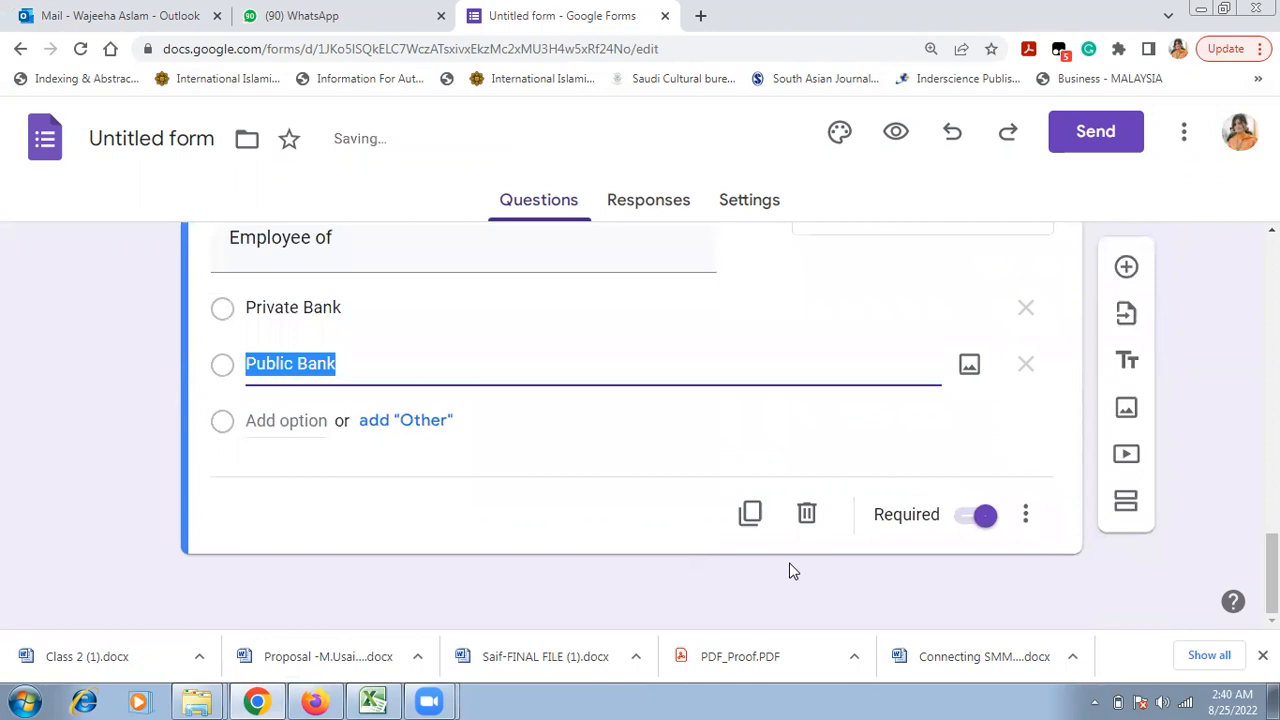
Step: Switch to the Excel questionnaire and examine the first construct heading and its items on the Banking Employee sheet
{"action": "key", "text": "alt+Tab"}
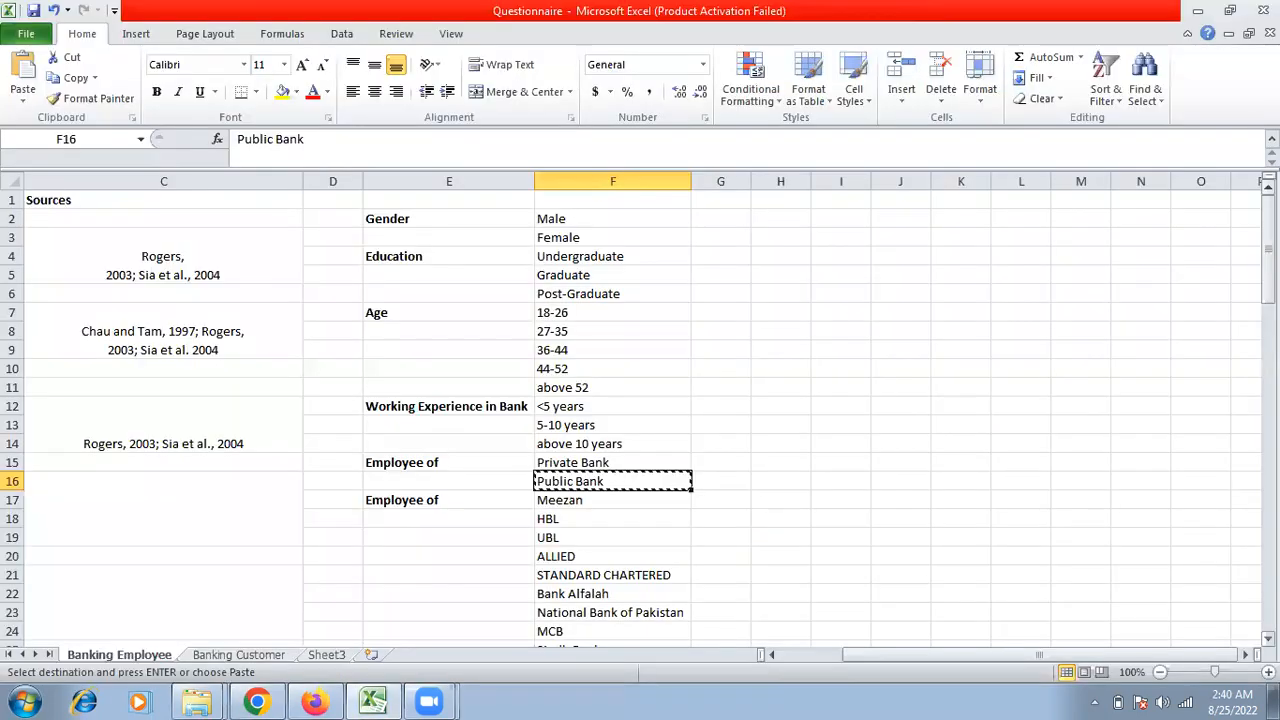
{"action": "key", "text": "Left"}
{"action": "key", "text": "Left"}
{"action": "key", "text": "Left"}
{"action": "key", "text": "Left"}
{"action": "key", "text": "Left"}
{"action": "key", "text": "Up"}
{"action": "key", "text": "Up"}
{"action": "key", "text": "Up"}
{"action": "key", "text": "Up"}
{"action": "key", "text": "Up"}
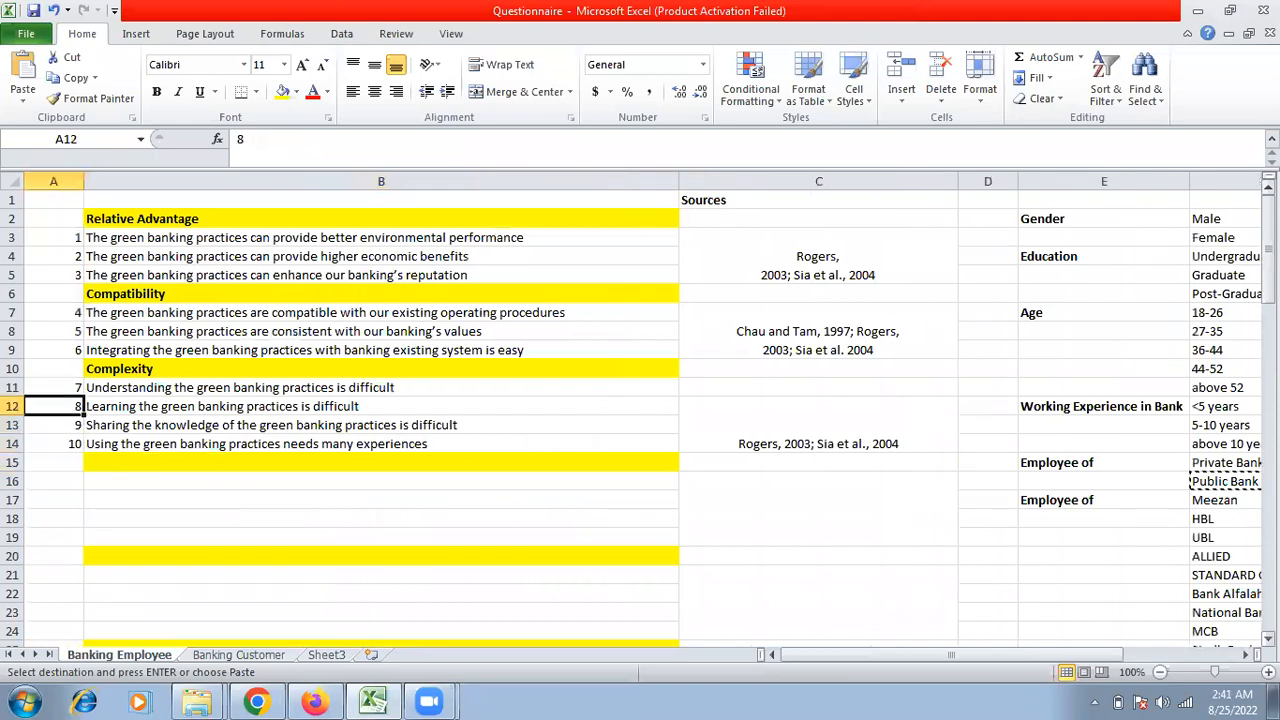
{"action": "key", "text": "Up"}
{"action": "key", "text": "Up"}
{"action": "key", "text": "Up"}
{"action": "key", "text": "Up"}
{"action": "key", "text": "Up"}
{"action": "key", "text": "Up"}
{"action": "key", "text": "Up"}
{"action": "key", "text": "Up"}
{"action": "key", "text": "Up"}
{"action": "key", "text": "Right"}
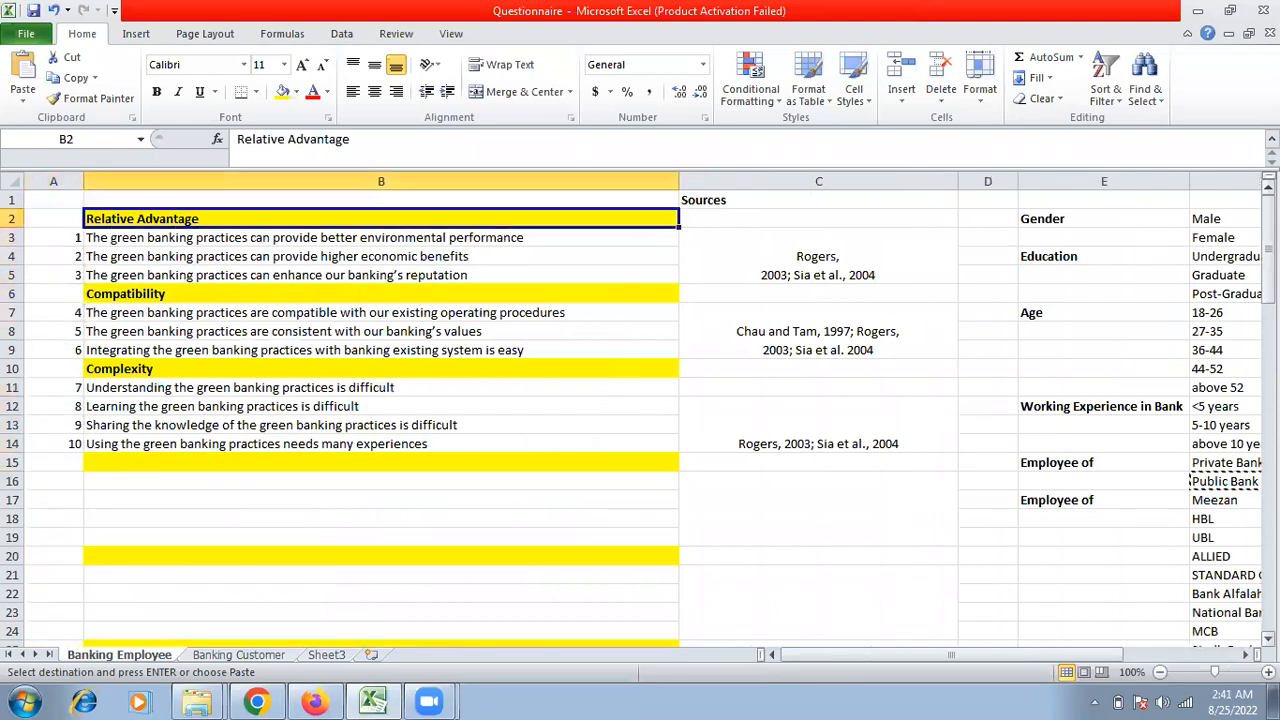
{"action": "key", "text": "Up"}
{"action": "key", "text": "Down"}
{"action": "key", "text": "alt+Tab"}
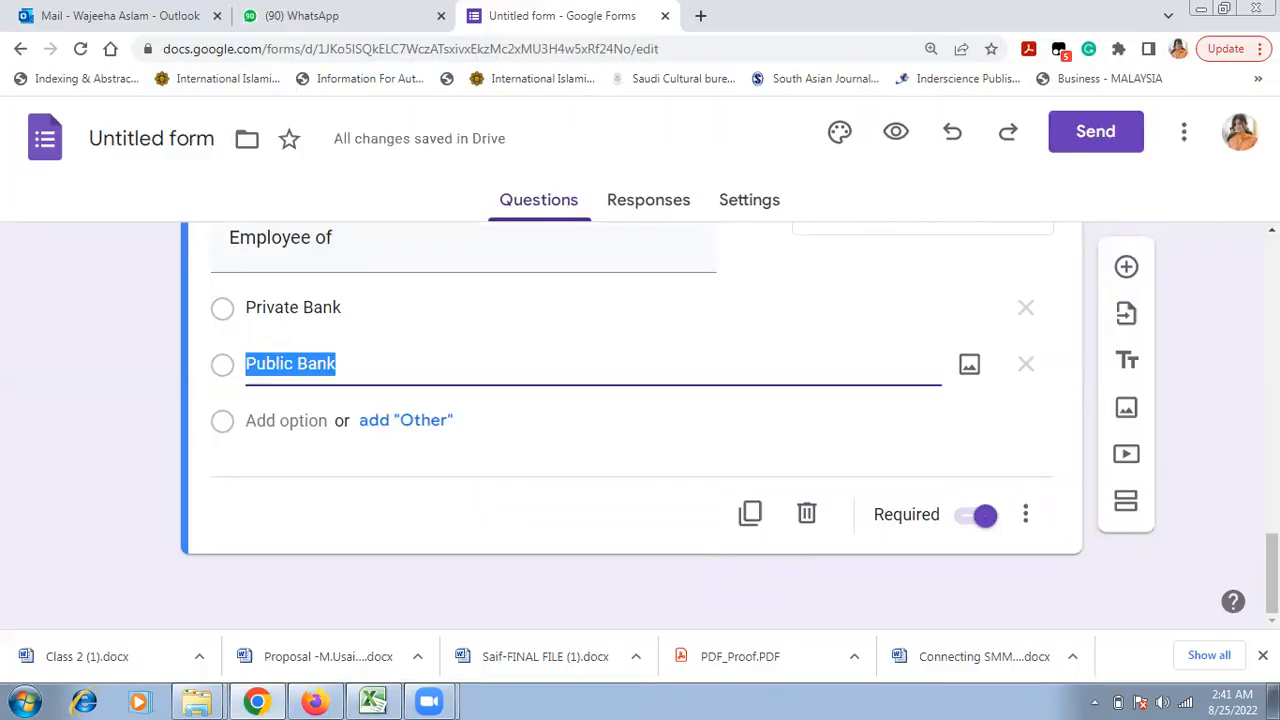
Step: Add a new section after the Employee of question and title it "Relative Advantage" with the heading copied from the Excel questionnaire
{"action": "left_click", "coordinate": [1127, 503]}
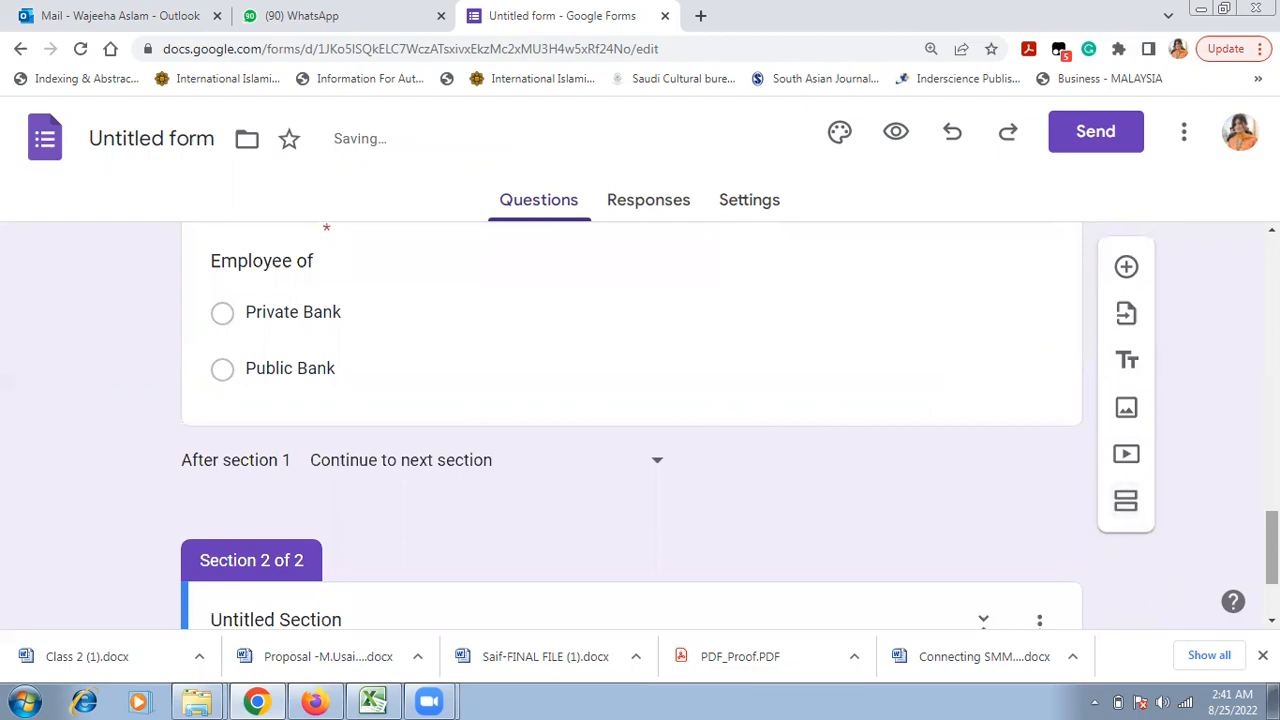
{"action": "key", "text": "alt+Tab"}
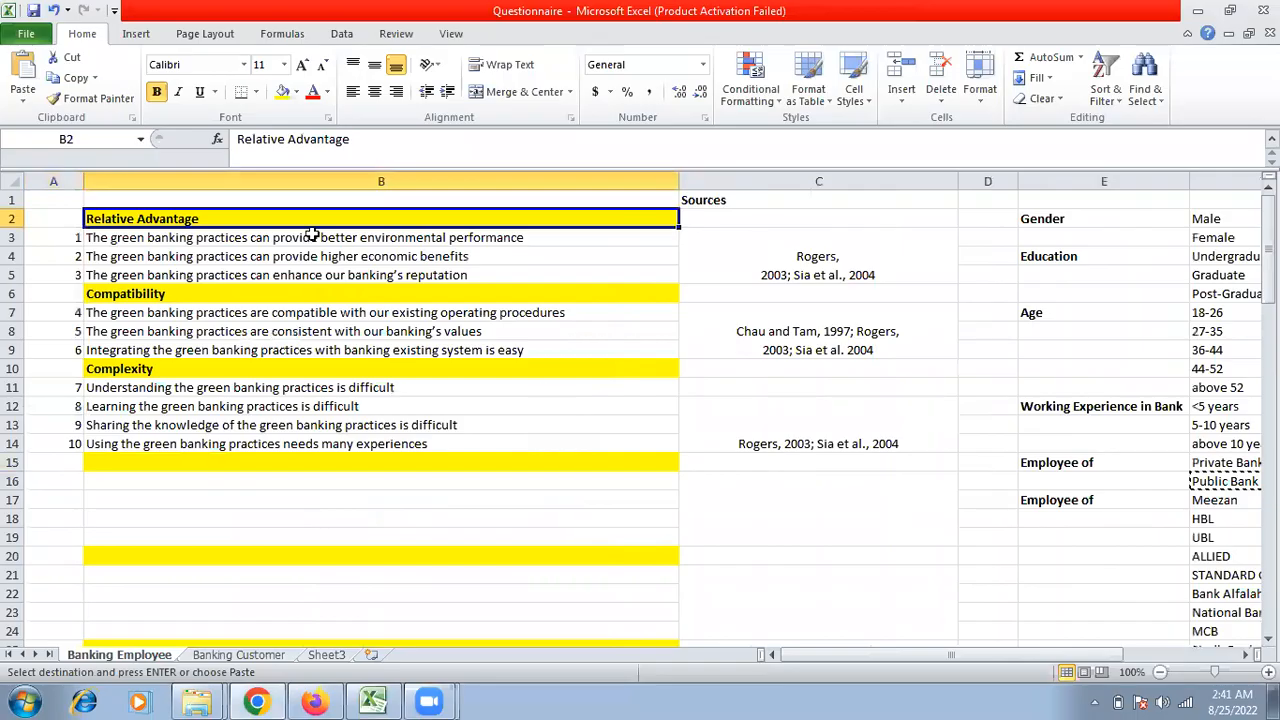
{"action": "double_click", "coordinate": [246, 216]}
{"action": "key", "text": "shift+Left"}
{"action": "key", "text": "shift+Left"}
{"action": "key", "text": "shift+Left"}
{"action": "key", "text": "shift+Left"}
{"action": "key", "text": "shift+Left"}
{"action": "key", "text": "shift+Left"}
{"action": "key", "text": "shift+Left"}
{"action": "key", "text": "shift+Left"}
{"action": "key", "text": "shift+Left"}
{"action": "key", "text": "shift+Left"}
{"action": "key", "text": "shift+Left"}
{"action": "key", "text": "shift+Left"}
{"action": "key", "text": "shift+Left"}
{"action": "key", "text": "shift+Left"}
{"action": "key", "text": "shift+Left"}
{"action": "key", "text": "shift+Left"}
{"action": "key", "text": "shift+Left"}
{"action": "key", "text": "shift+Left"}
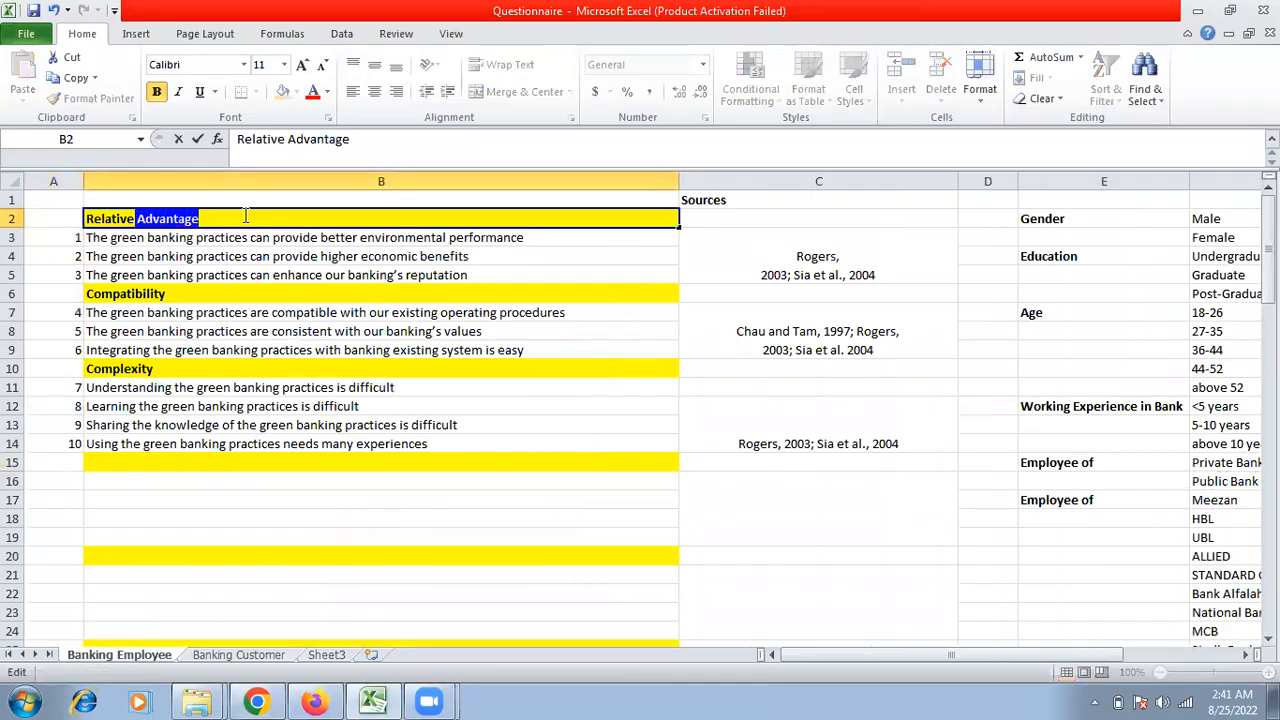
{"action": "key", "text": "alt+Tab"}
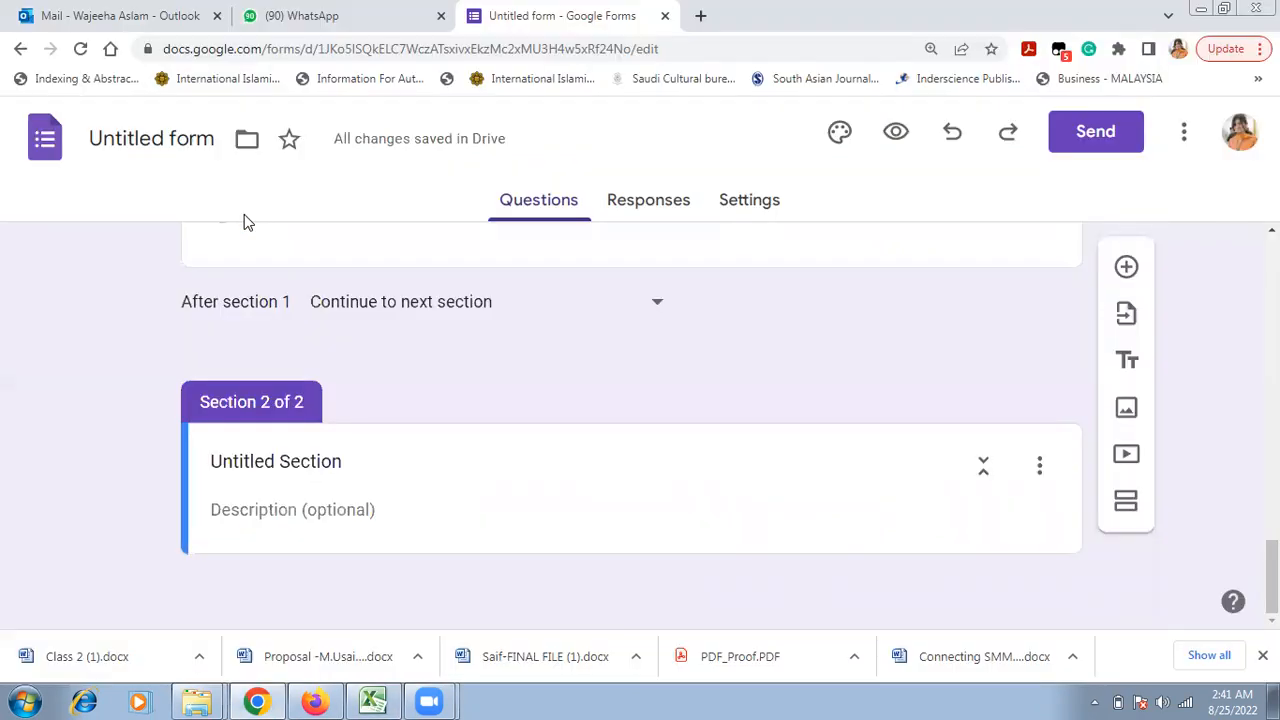
{"action": "left_click_drag", "start_coordinate": [386, 470], "coordinate": [163, 468]}
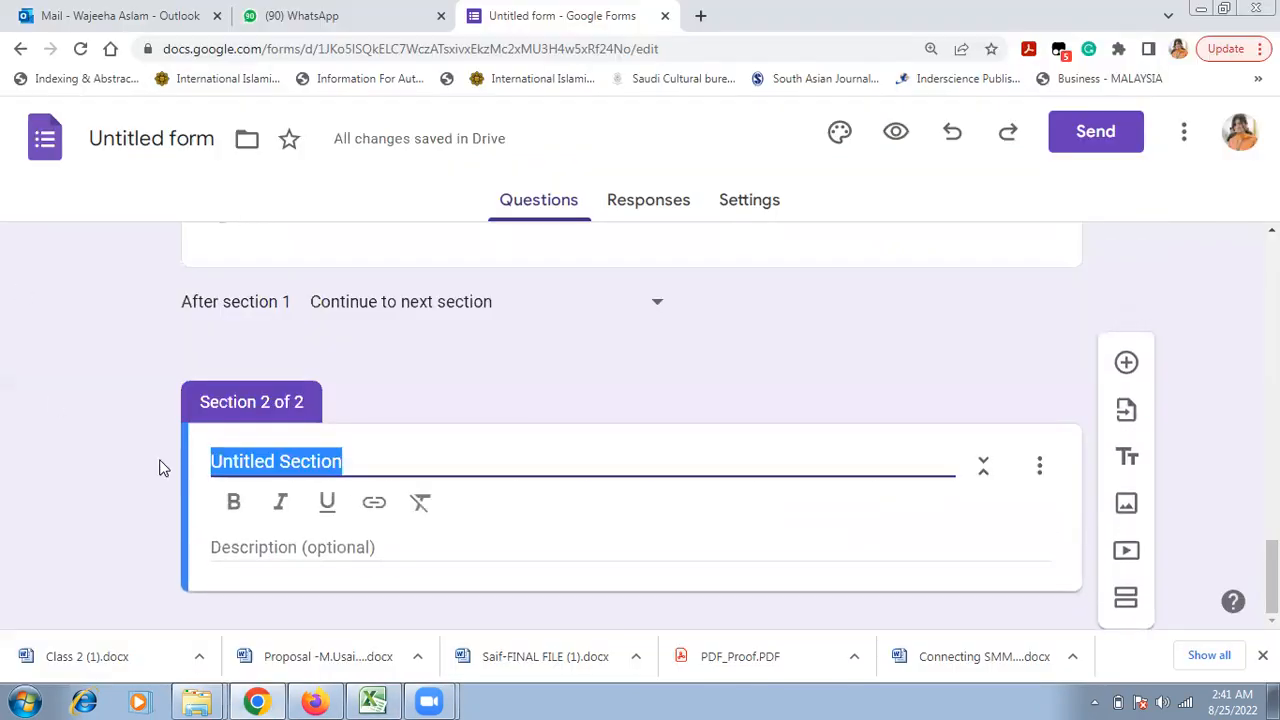
{"action": "key", "text": "ctrl+v"}
{"action": "scroll", "coordinate": [1140, 480], "scroll_direction": "down", "scroll_amount": 1}
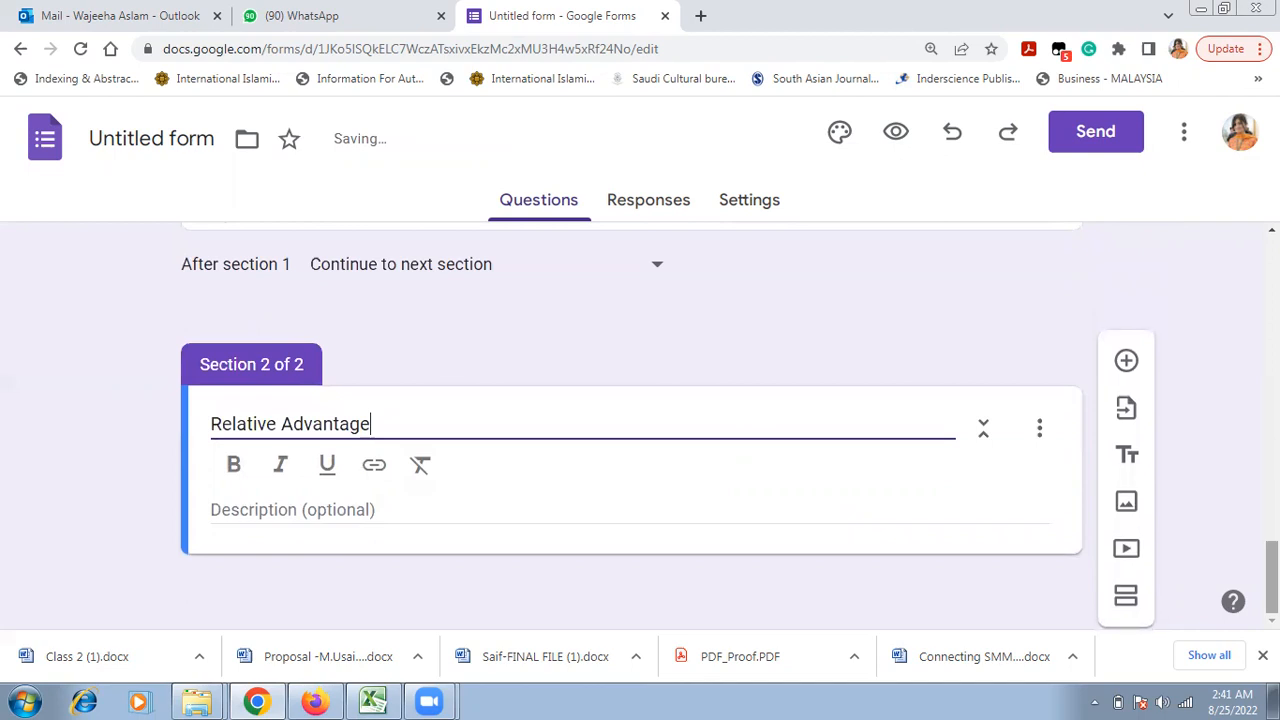
Step: Add a Multiple choice question with the Excel item "The green banking practices can provide better environmental performance" to the Relative Advantage section
{"action": "left_click", "coordinate": [1127, 365]}
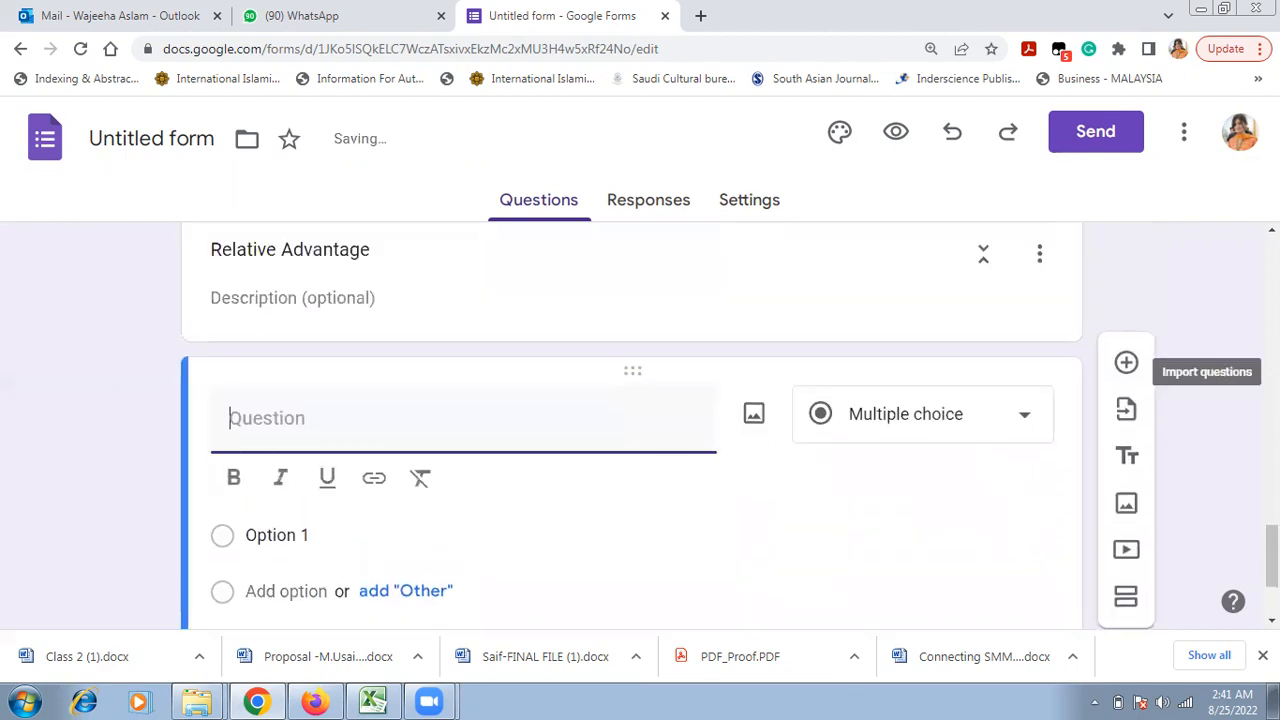
{"action": "key", "text": "alt+Tab"}
{"action": "double_click", "coordinate": [557, 230]}
{"action": "left_click_drag", "start_coordinate": [557, 230], "coordinate": [61, 230]}
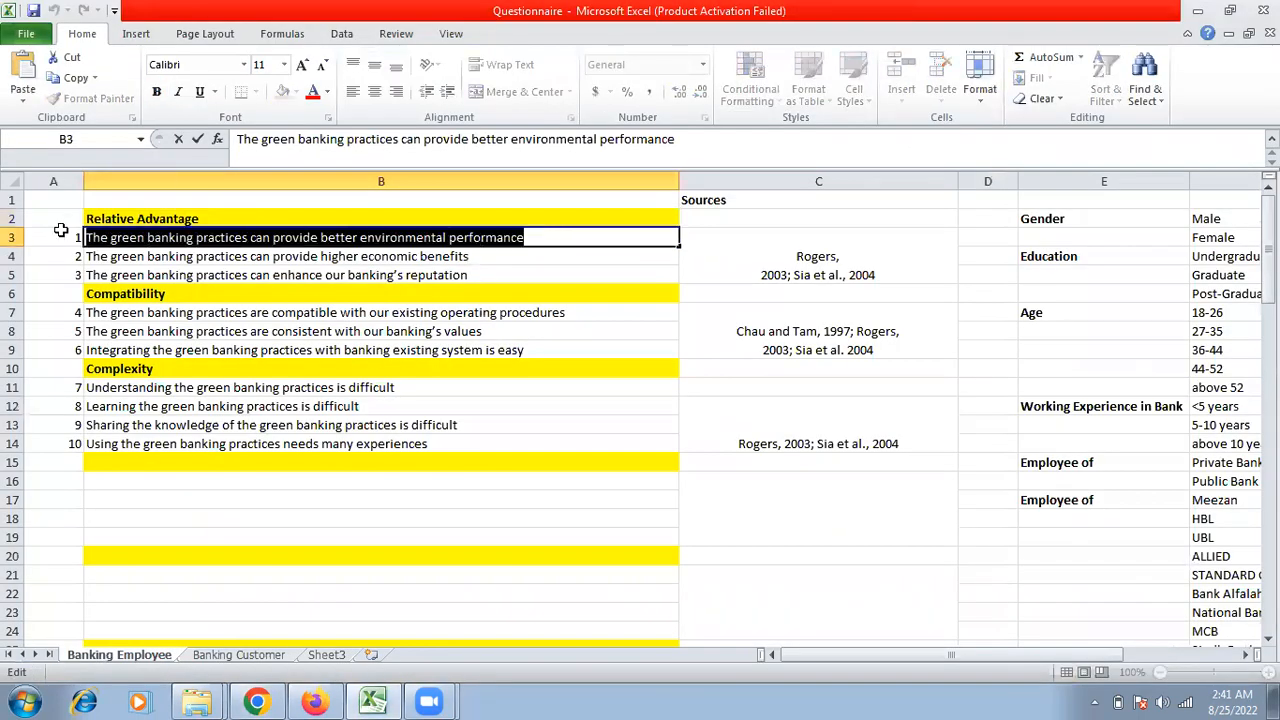
{"action": "key", "text": "ctrl+c"}
{"action": "key", "text": "alt+Tab"}
{"action": "key", "text": "ctrl+v"}
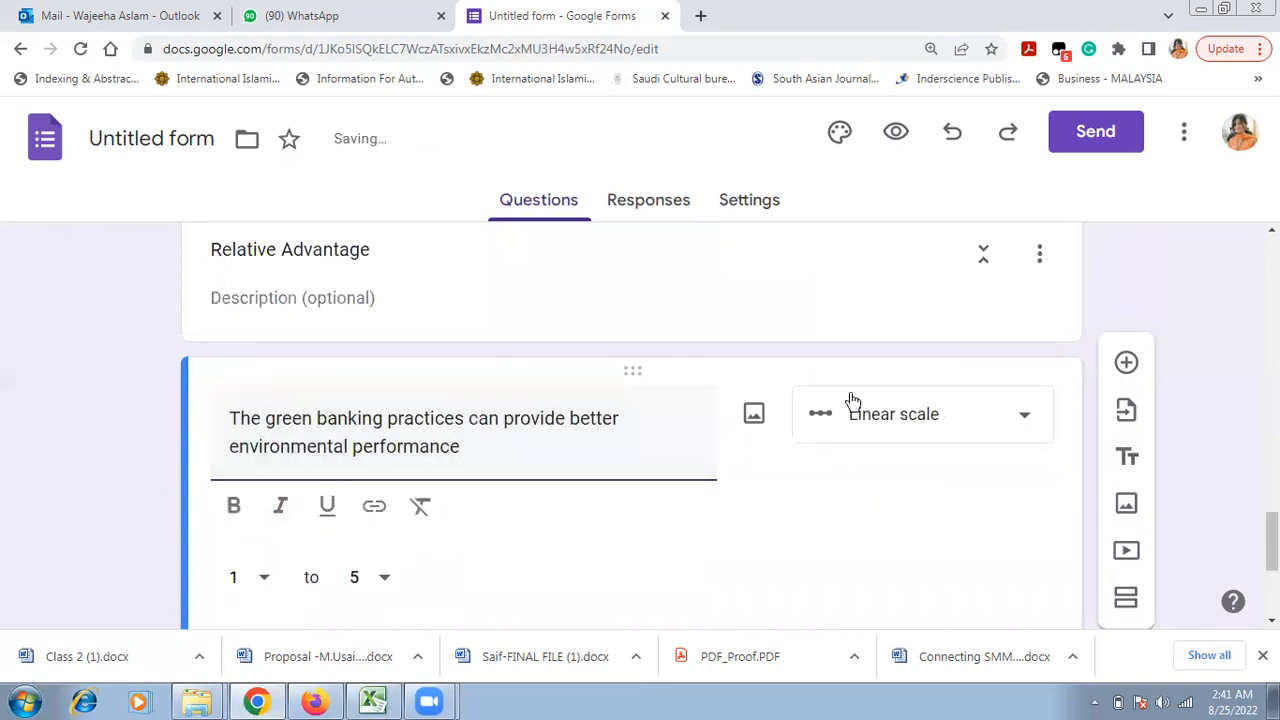
{"action": "left_click", "coordinate": [980, 434]}
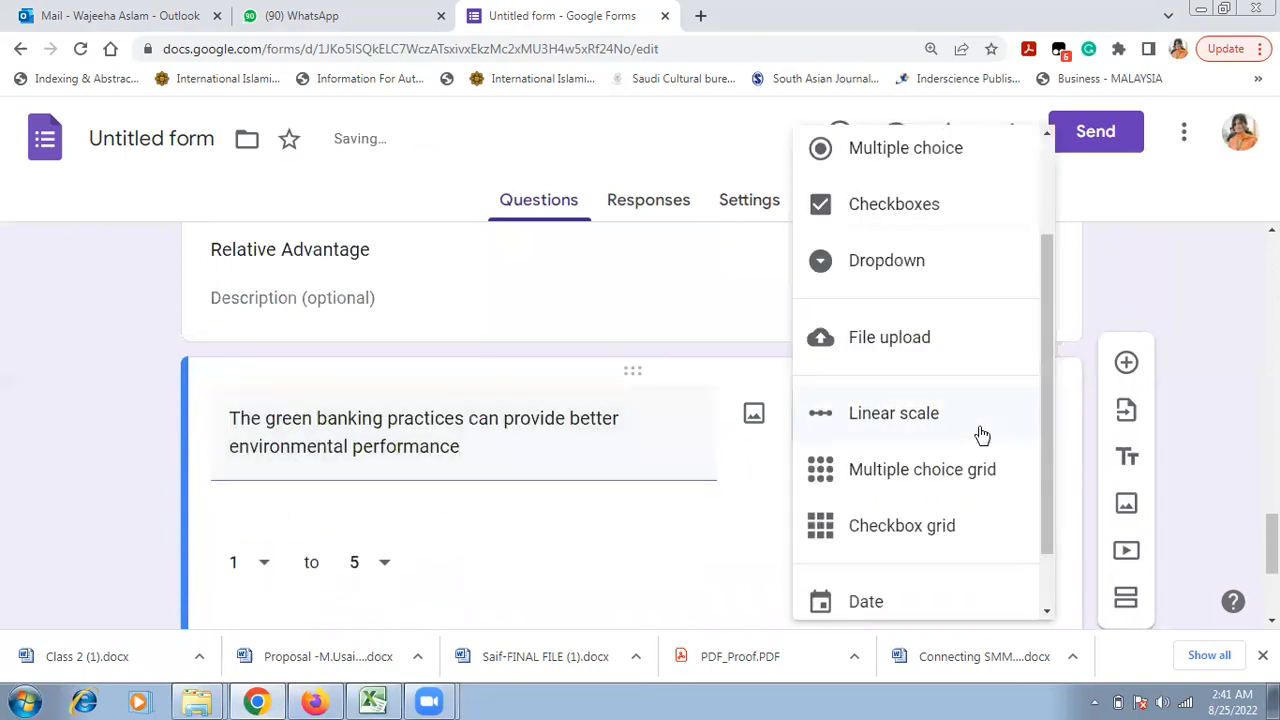
{"action": "left_click", "coordinate": [946, 158]}
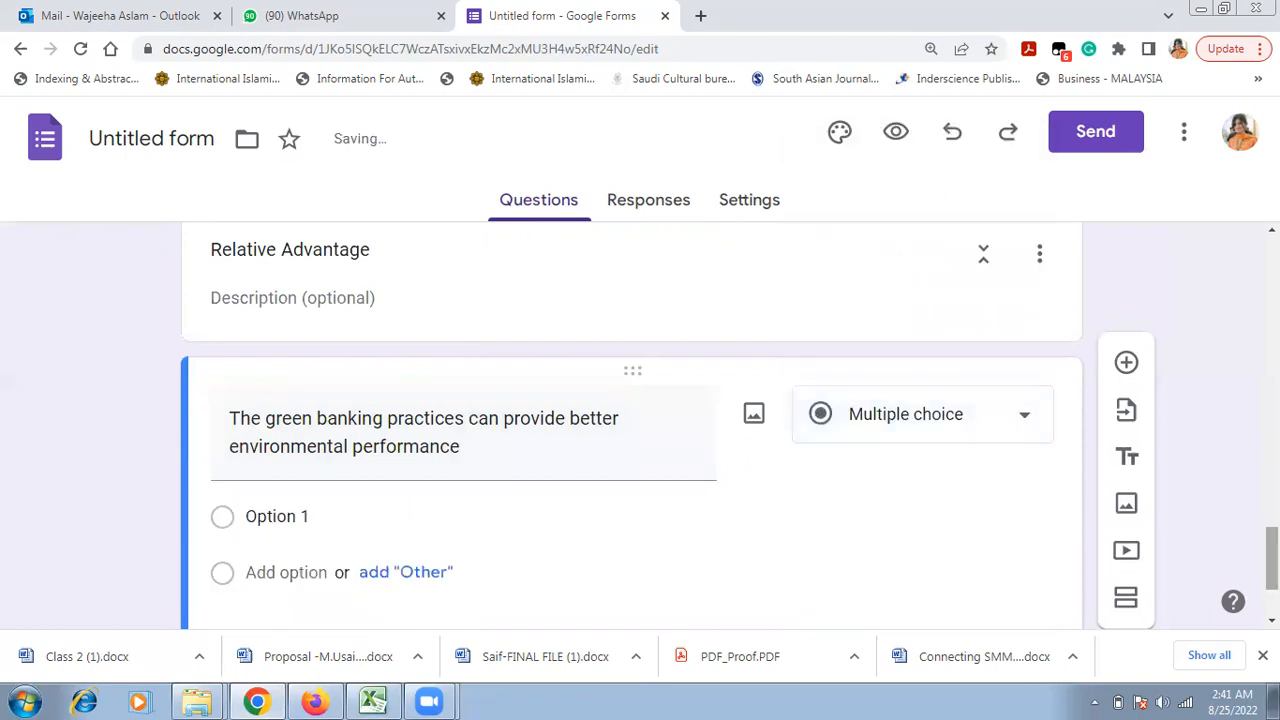
Step: Enter the options Strongly Agree, Agree, Neutral, Disagree and Strongly Disagree for the environmental performance question and make it required
{"action": "left_click_drag", "start_coordinate": [1272, 560], "coordinate": [1272, 586]}
{"action": "left_click", "coordinate": [350, 373]}
{"action": "type", "text": "Strong"}
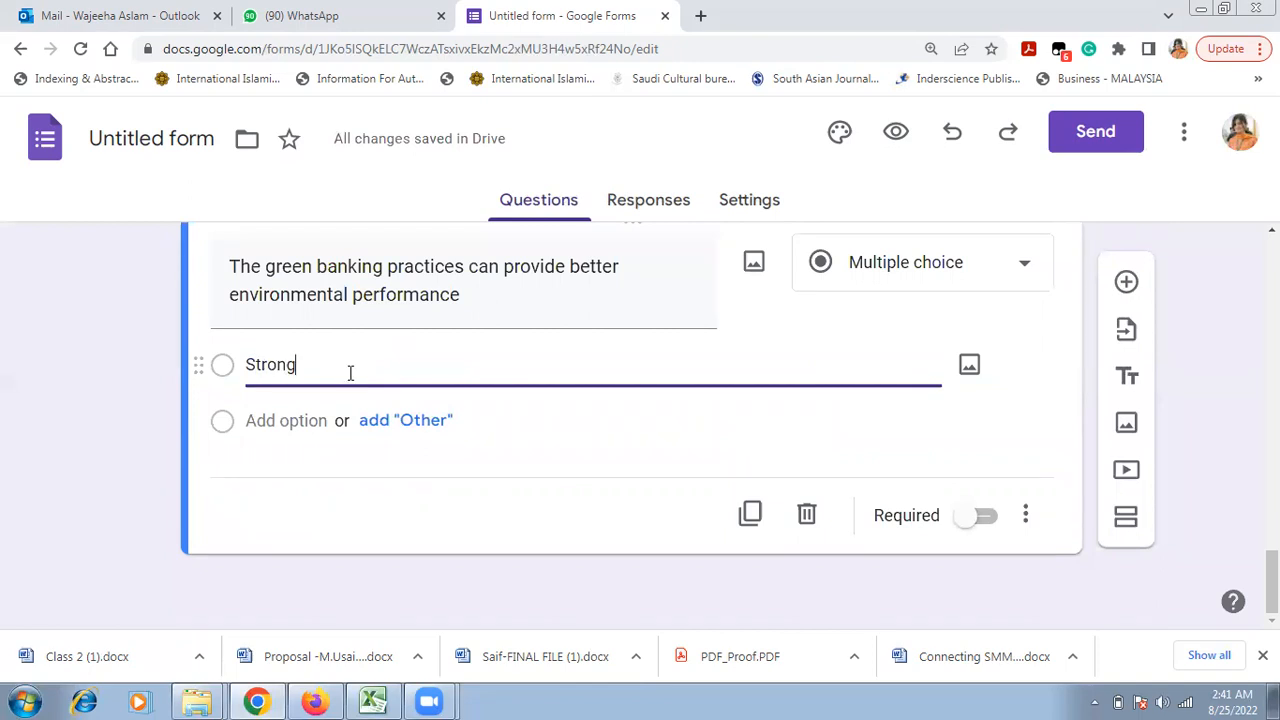
{"action": "type", "text": "ly Agree"}
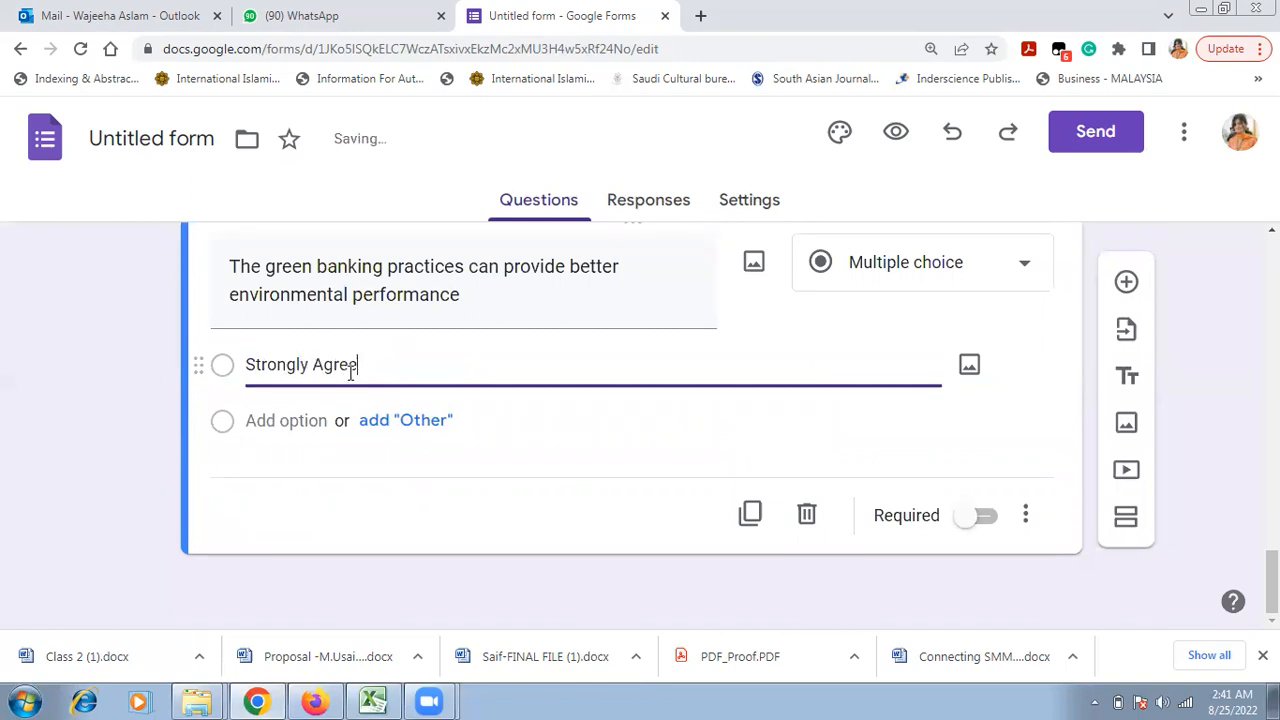
{"action": "key", "text": "Return"}
{"action": "type", "text": "A"}
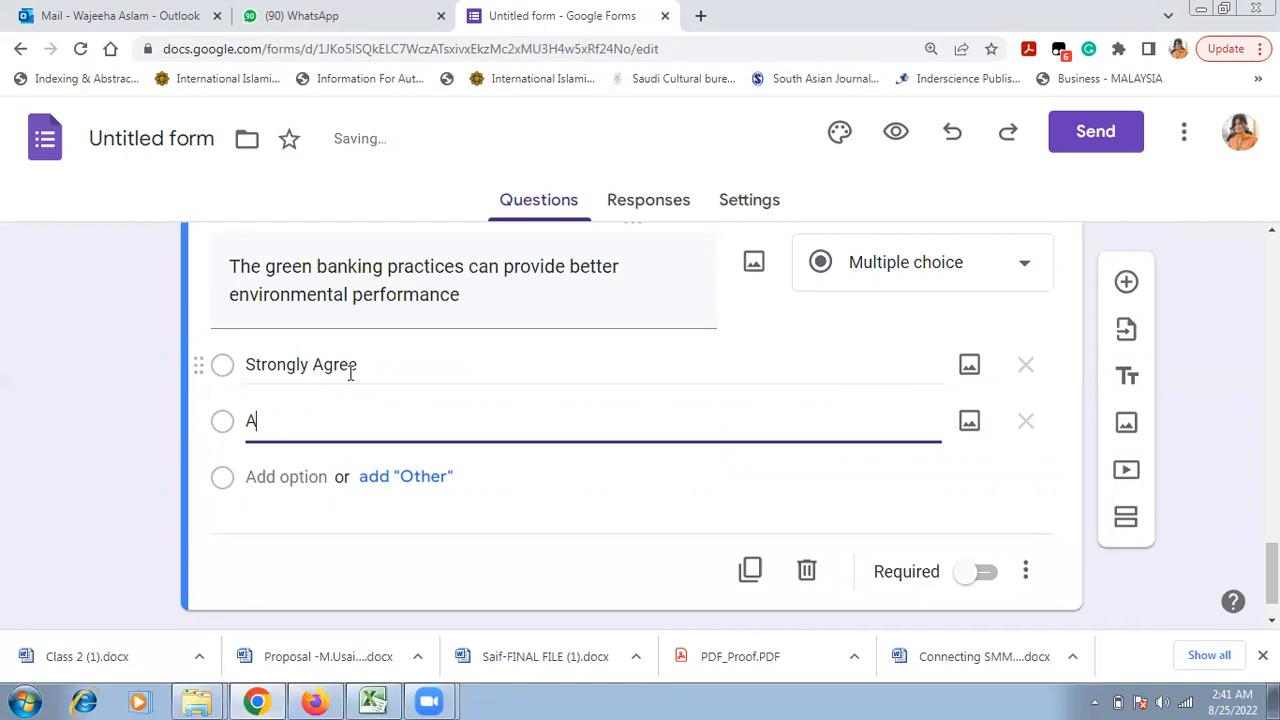
{"action": "type", "text": "gree"}
{"action": "key", "text": "Return"}
{"action": "type", "text": "Ne"}
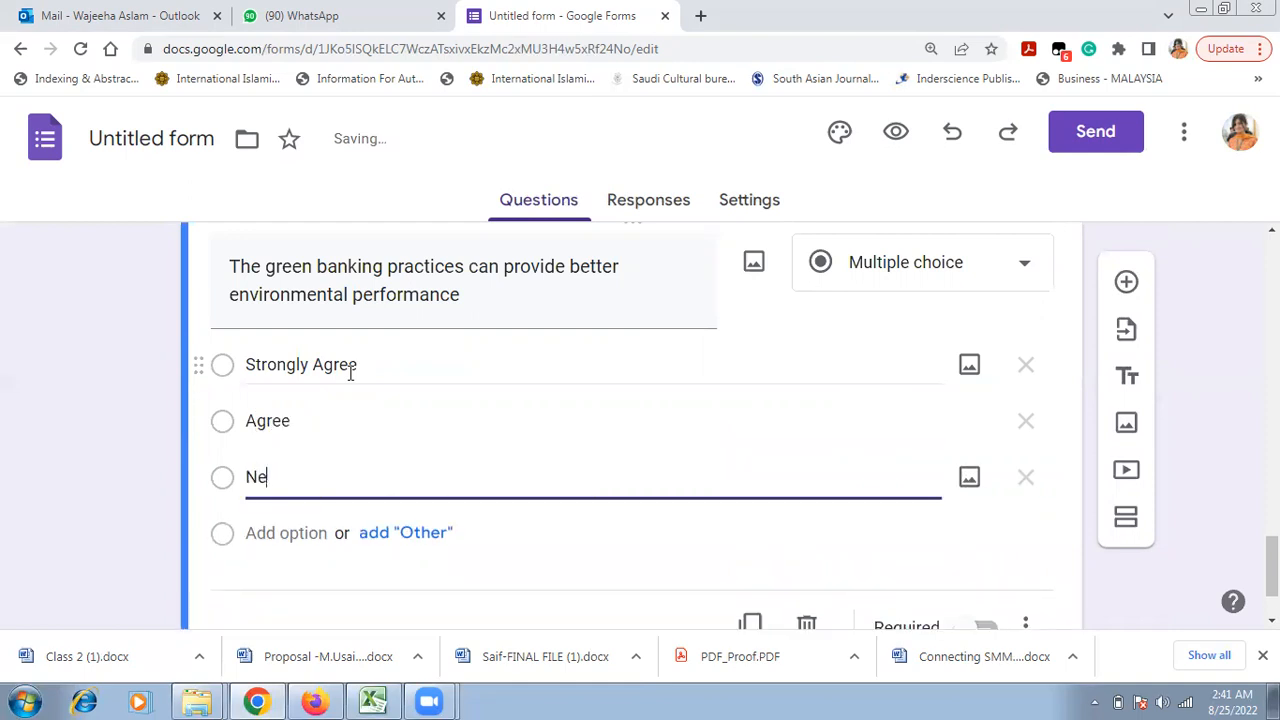
{"action": "type", "text": "utral"}
{"action": "key", "text": "Return"}
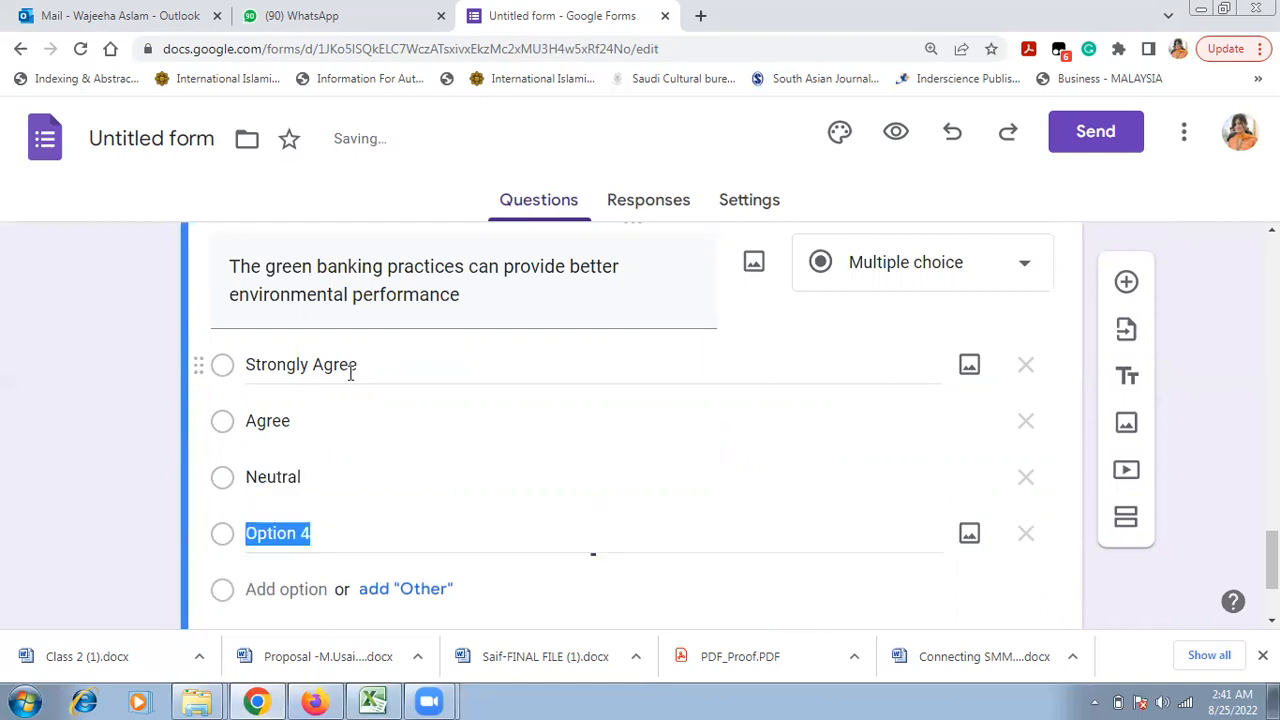
{"action": "type", "text": "D"}
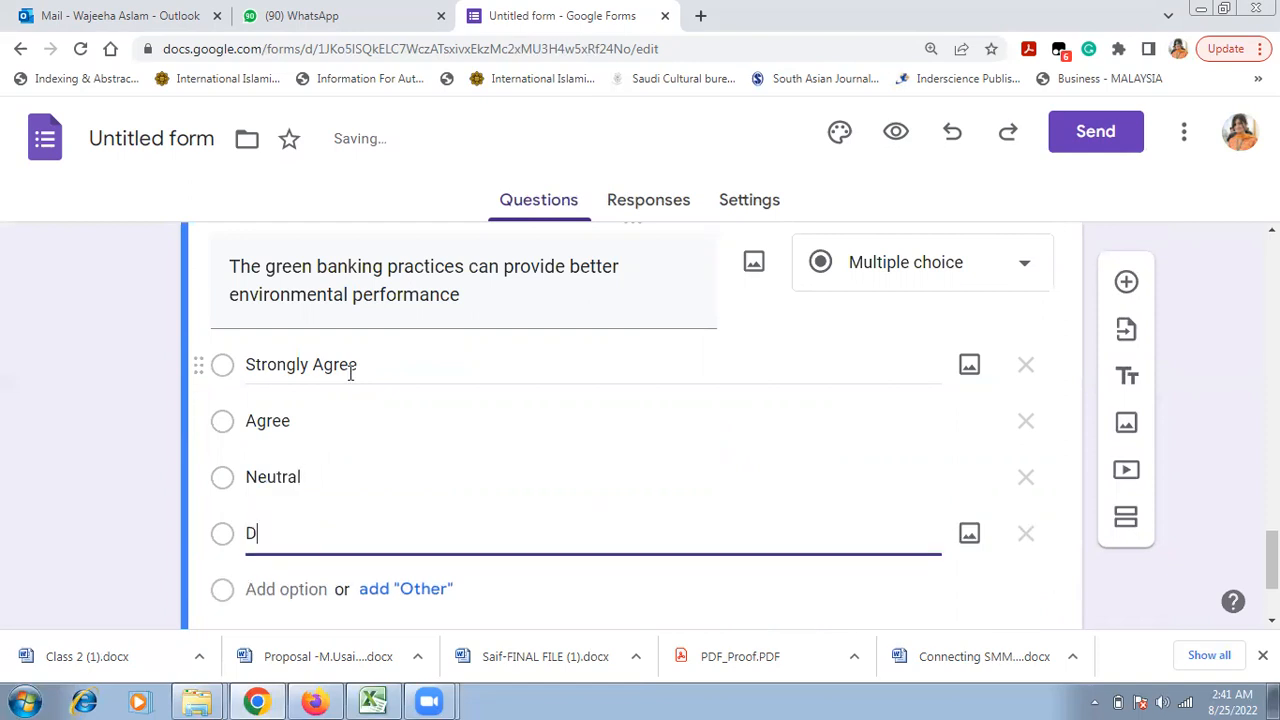
{"action": "type", "text": "isagree"}
{"action": "key", "text": "Return"}
{"action": "type", "text": "Strongly D"}
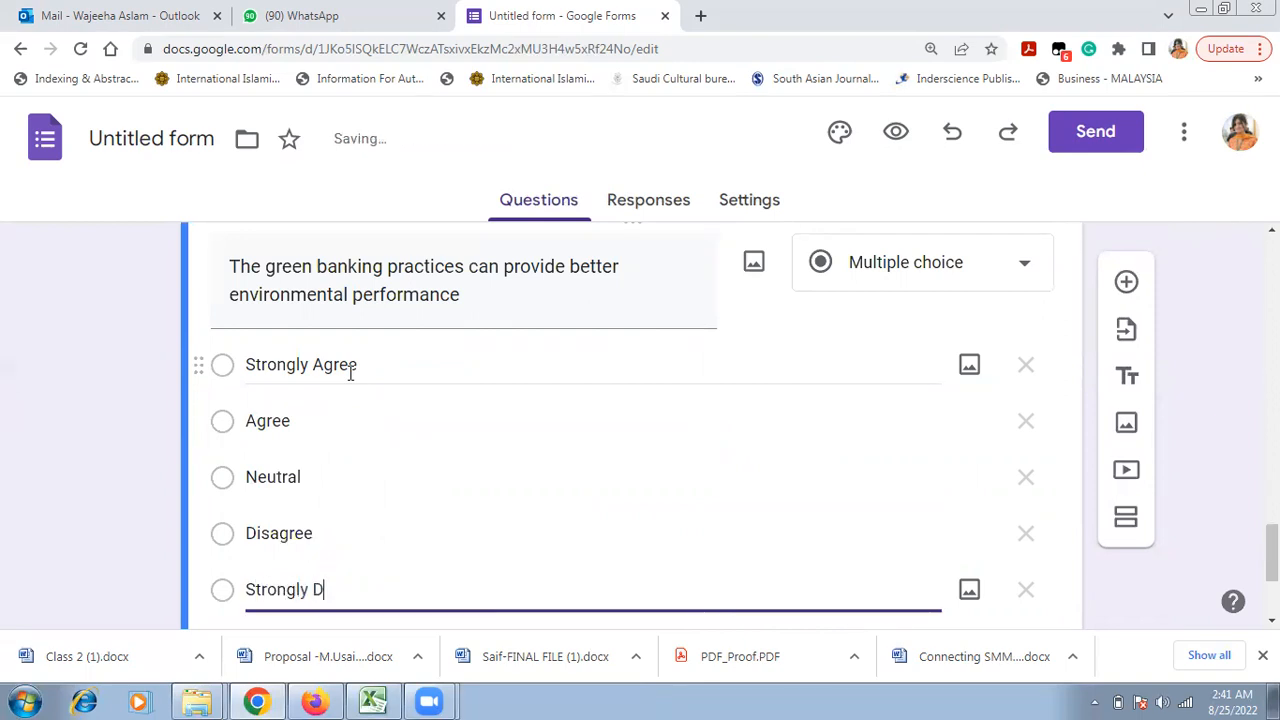
{"action": "type", "text": "isagree"}
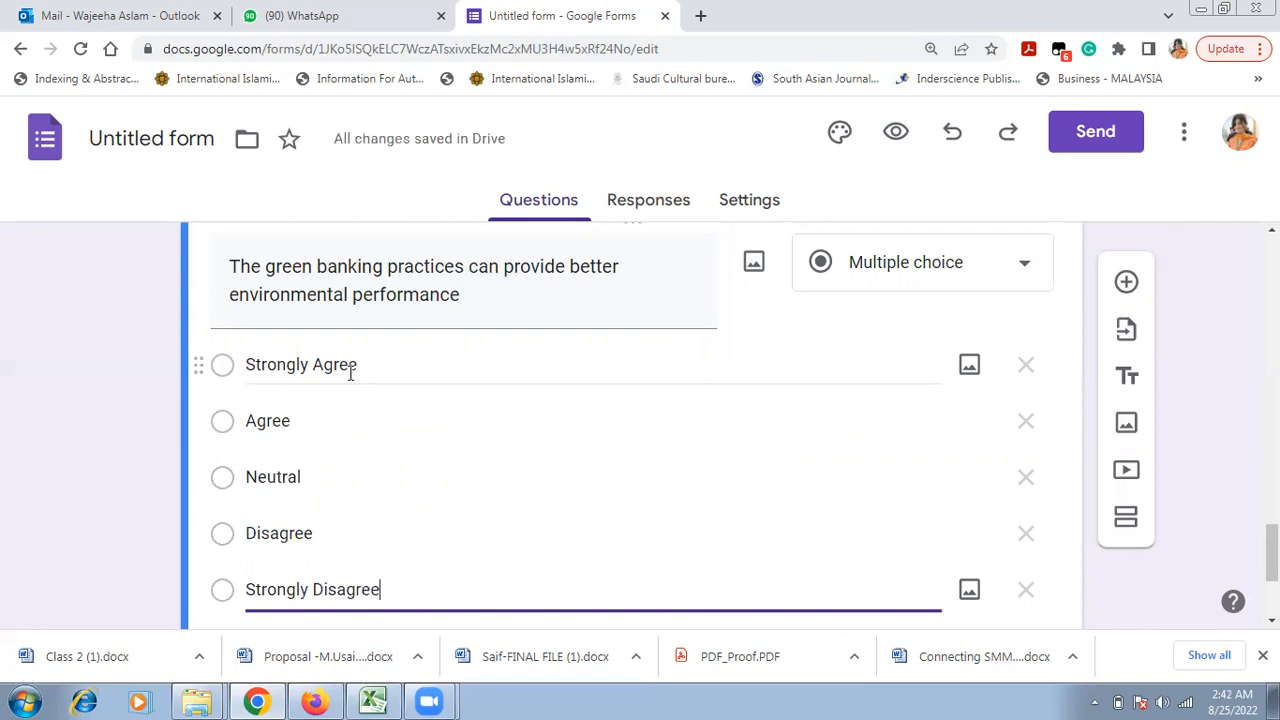
{"action": "scroll", "coordinate": [1120, 509], "scroll_direction": "down", "scroll_amount": 2}
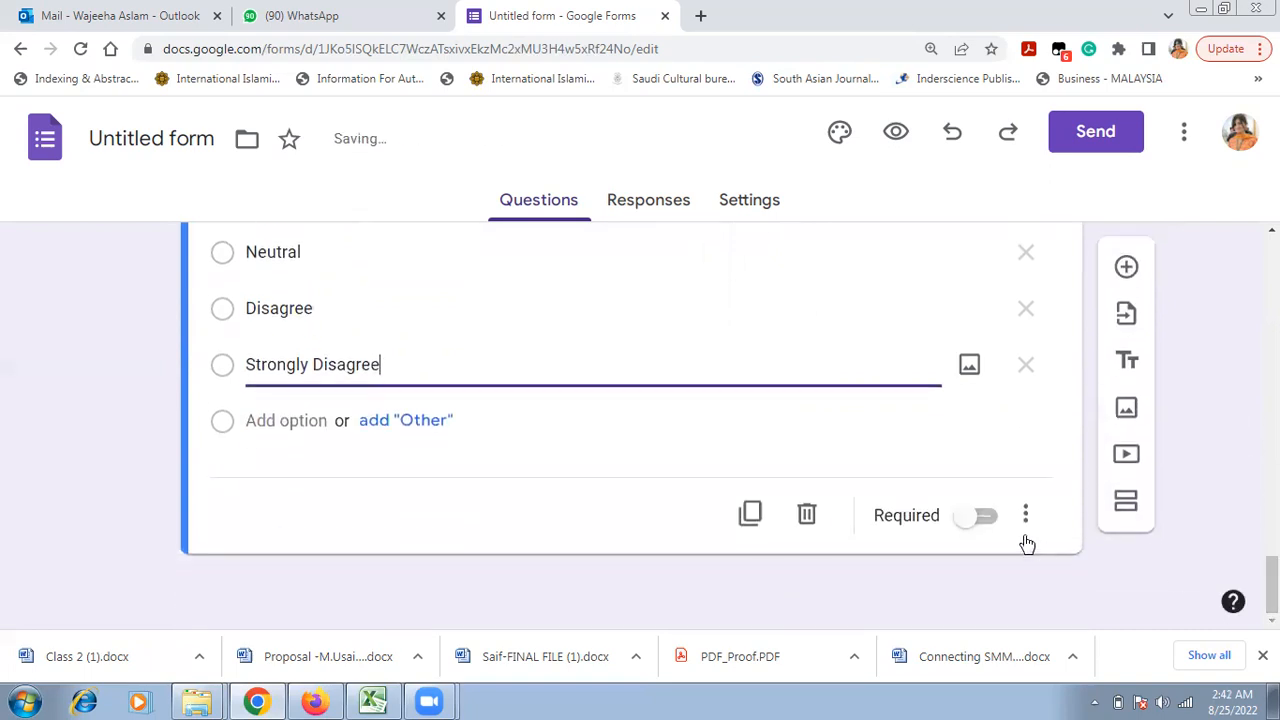
{"action": "left_click", "coordinate": [985, 517]}
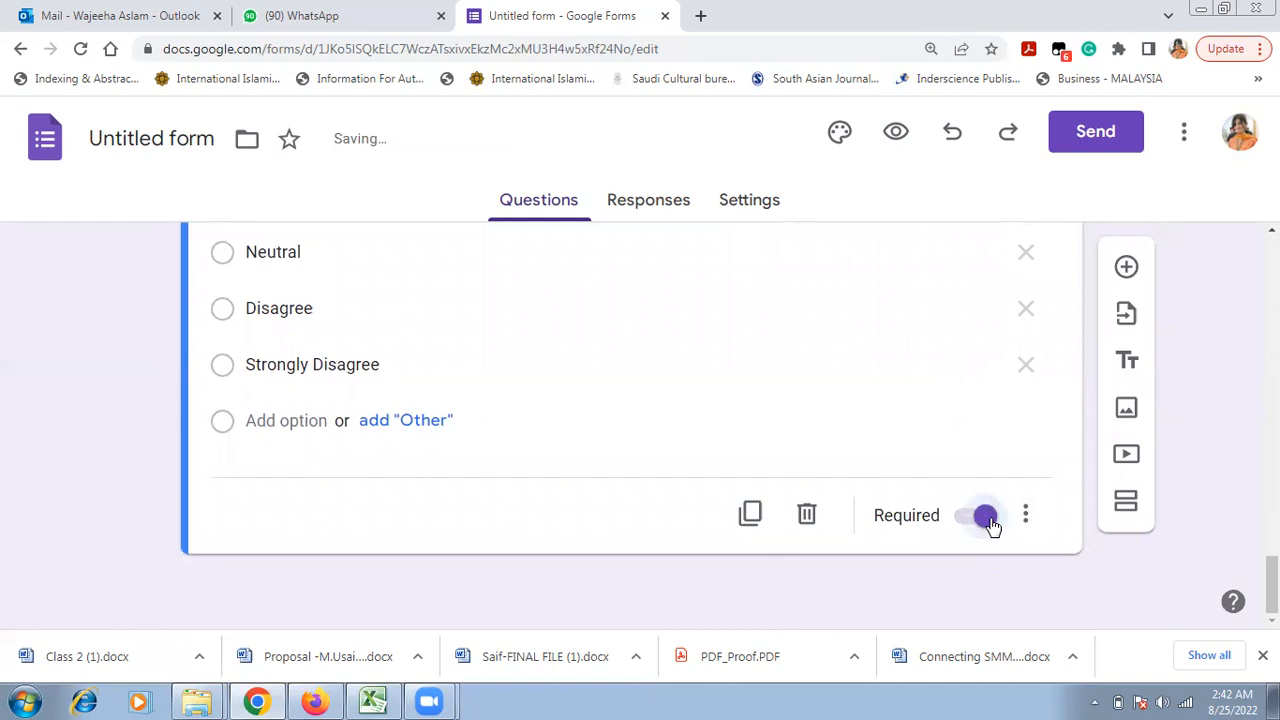
Step: Duplicate the environmental performance question and replace the copy's text with the Excel item "The green banking practices can provide higher economic benefits"
{"action": "left_click", "coordinate": [752, 515]}
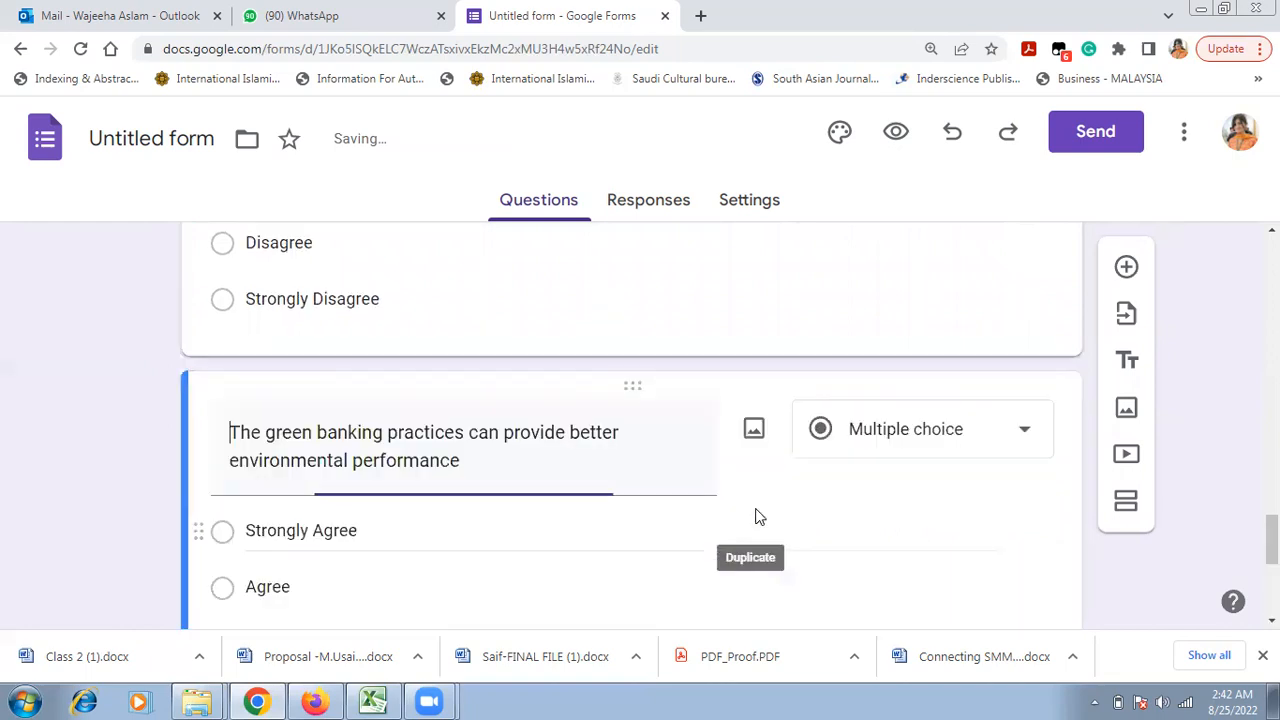
{"action": "key", "text": "alt+Tab"}
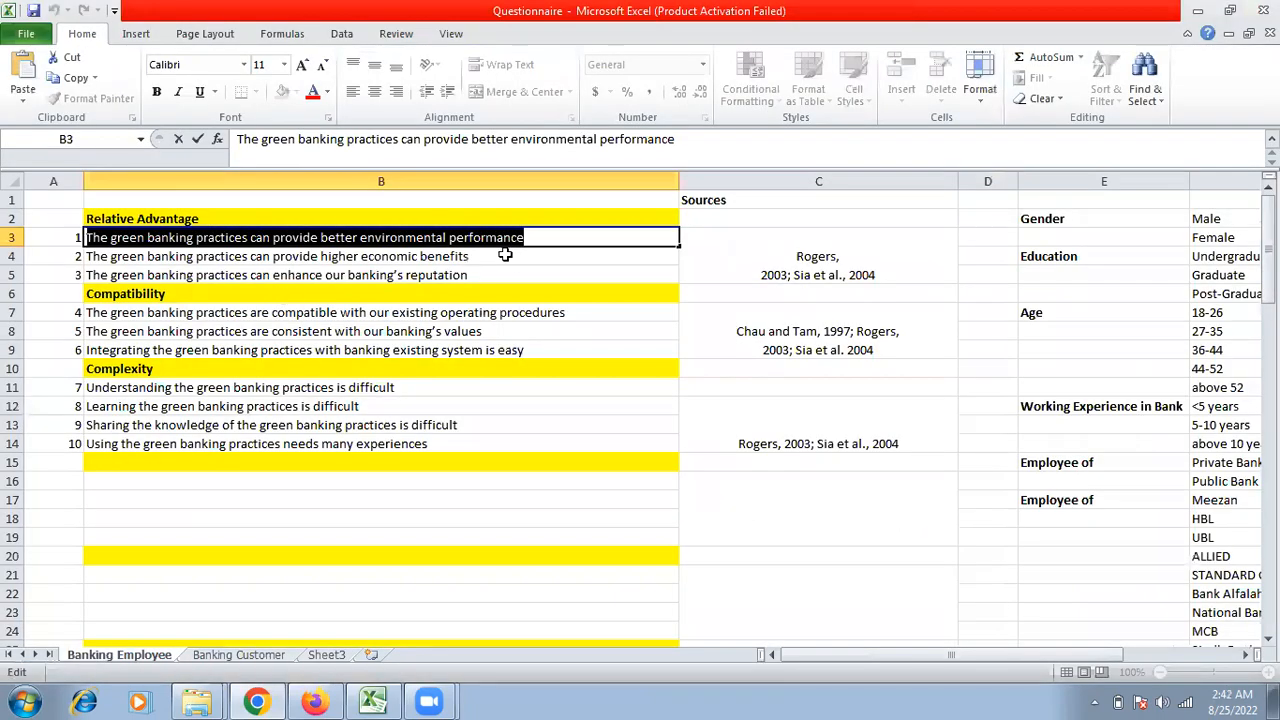
{"action": "double_click", "coordinate": [505, 256]}
{"action": "left_click_drag", "start_coordinate": [505, 256], "coordinate": [78, 253]}
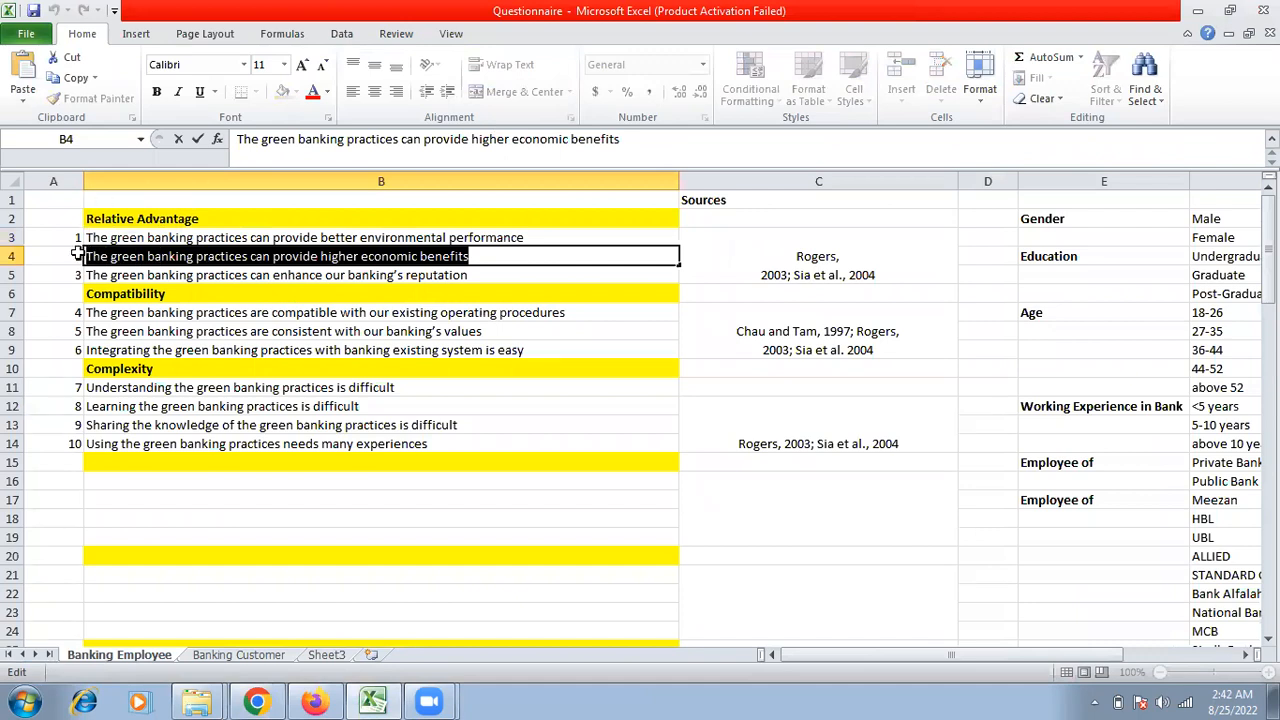
{"action": "key", "text": "alt+Tab"}
{"action": "triple_click", "coordinate": [247, 437]}
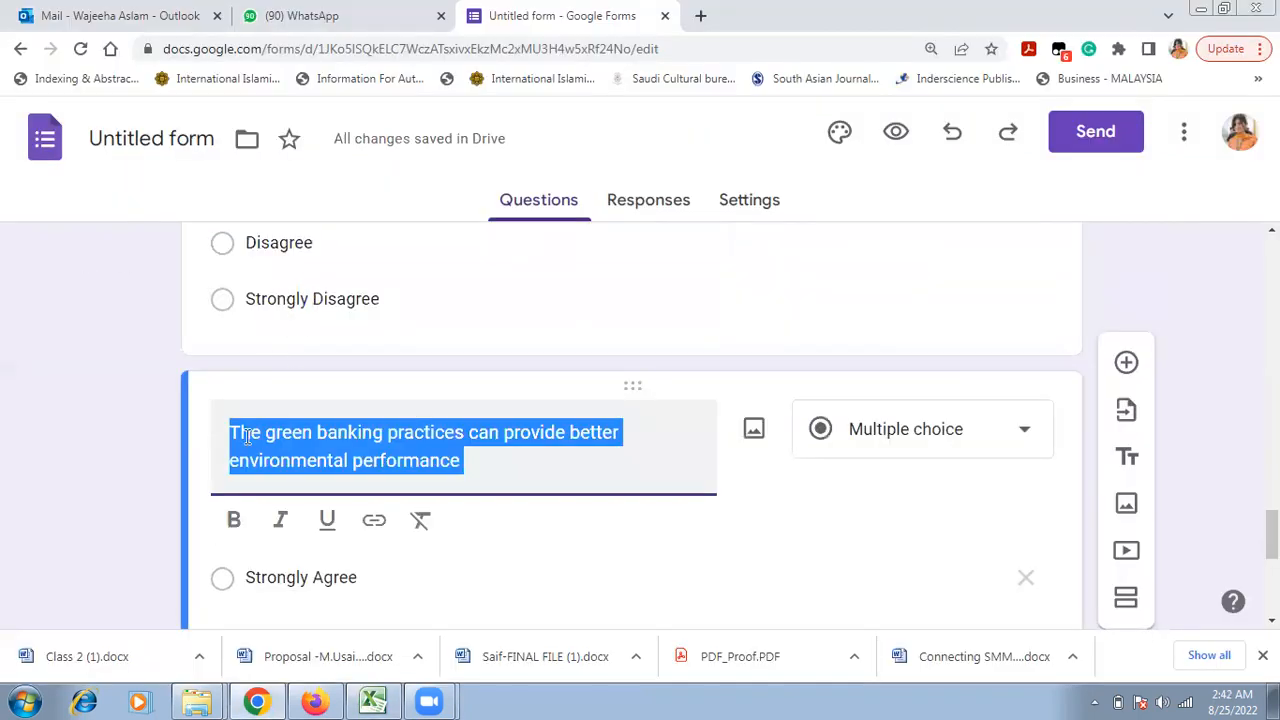
{"action": "key", "text": "ctrl+v"}
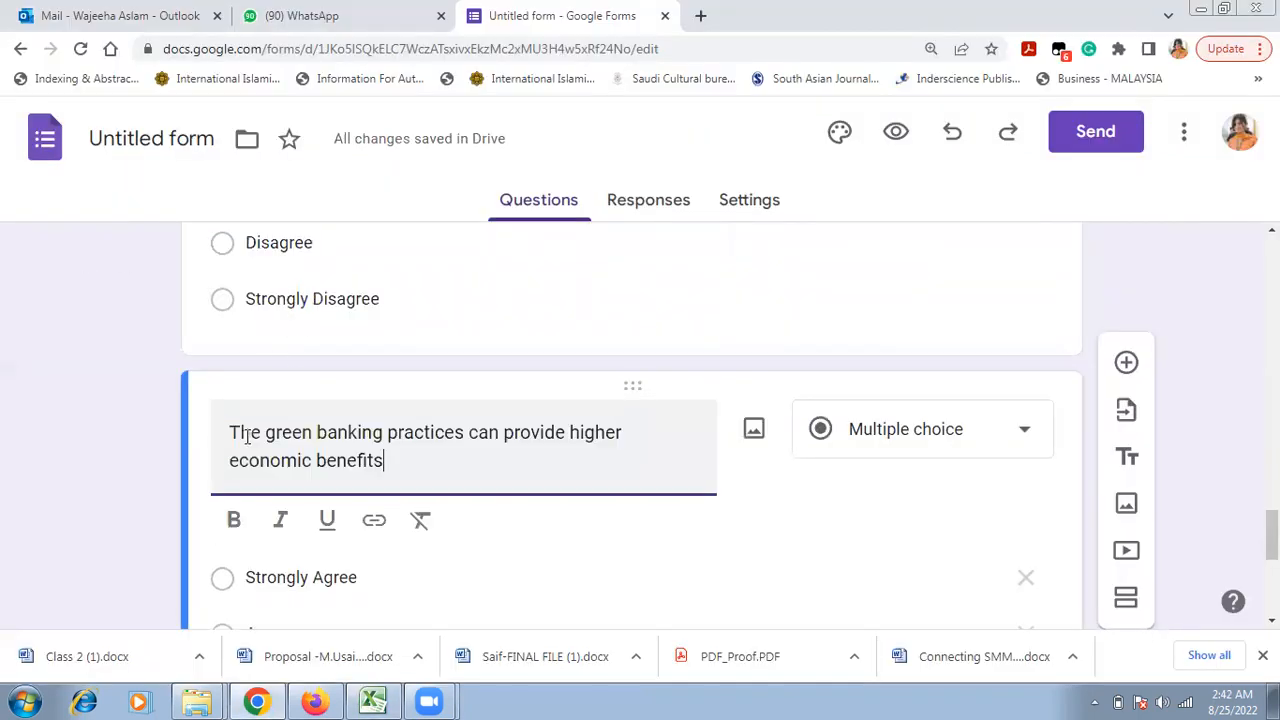
Step: Duplicate the economic benefits question and replace the copy's text with the Excel item "The green banking practices can enhance our banking's reputation"
{"action": "scroll", "coordinate": [247, 437], "scroll_direction": "down", "scroll_amount": 3}
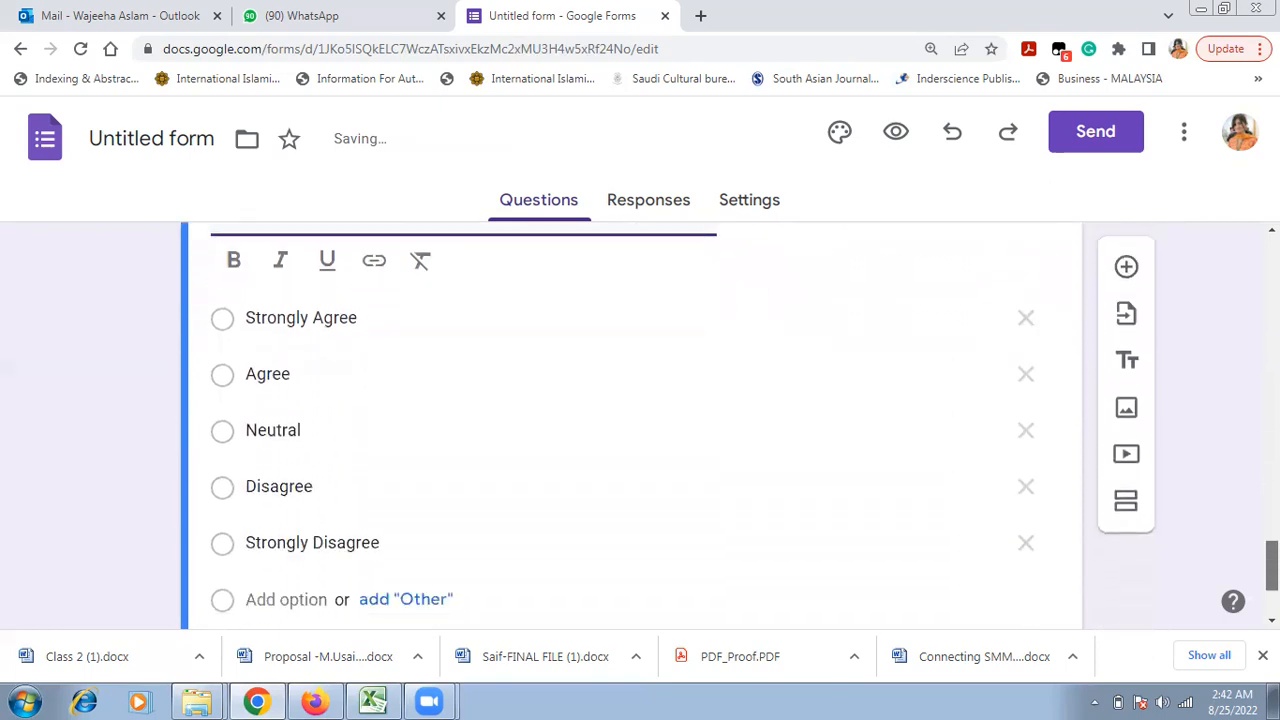
{"action": "scroll", "coordinate": [426, 378], "scroll_direction": "down", "scroll_amount": 2}
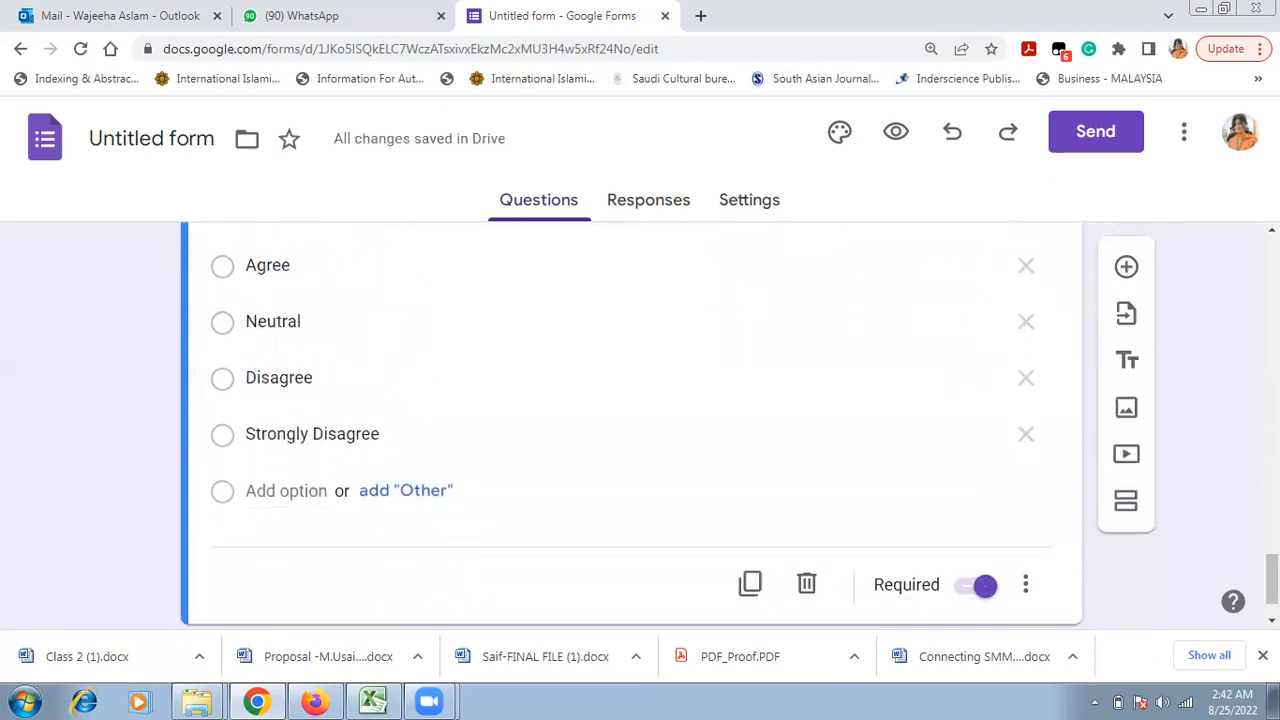
{"action": "left_click", "coordinate": [751, 586]}
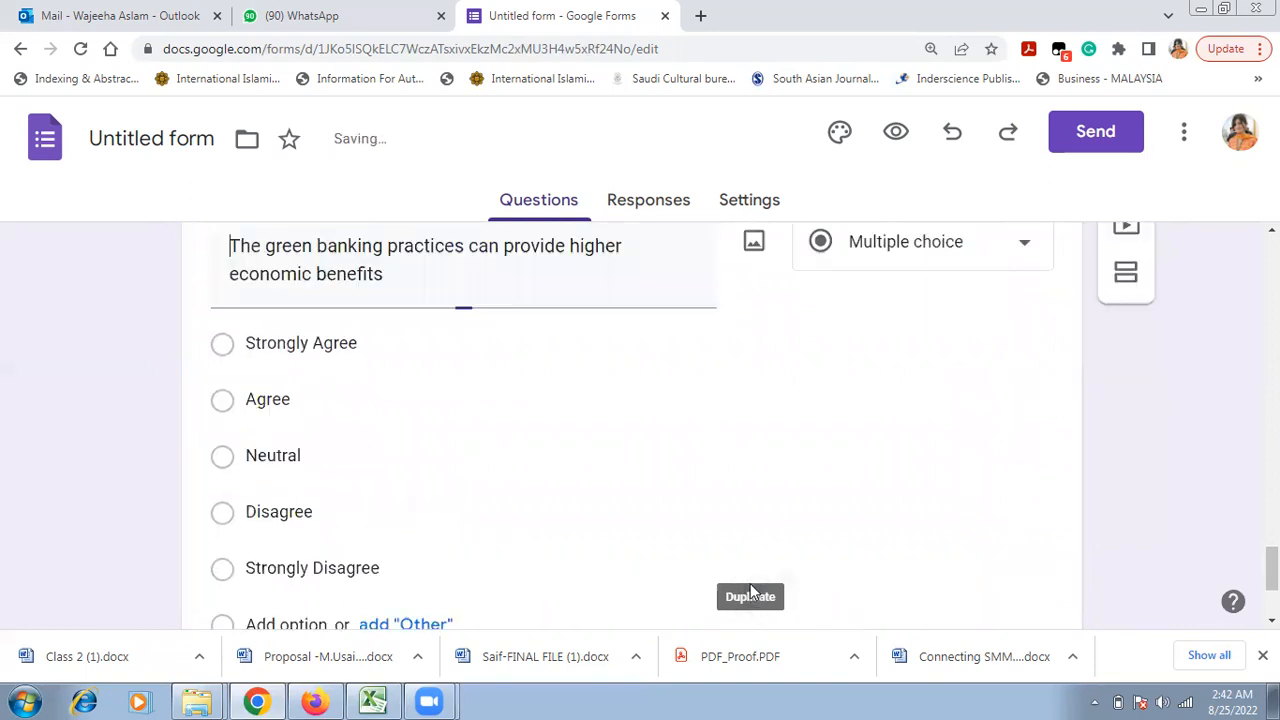
{"action": "key", "text": "alt+Tab"}
{"action": "double_click", "coordinate": [514, 274]}
{"action": "left_click_drag", "start_coordinate": [514, 274], "coordinate": [80, 283]}
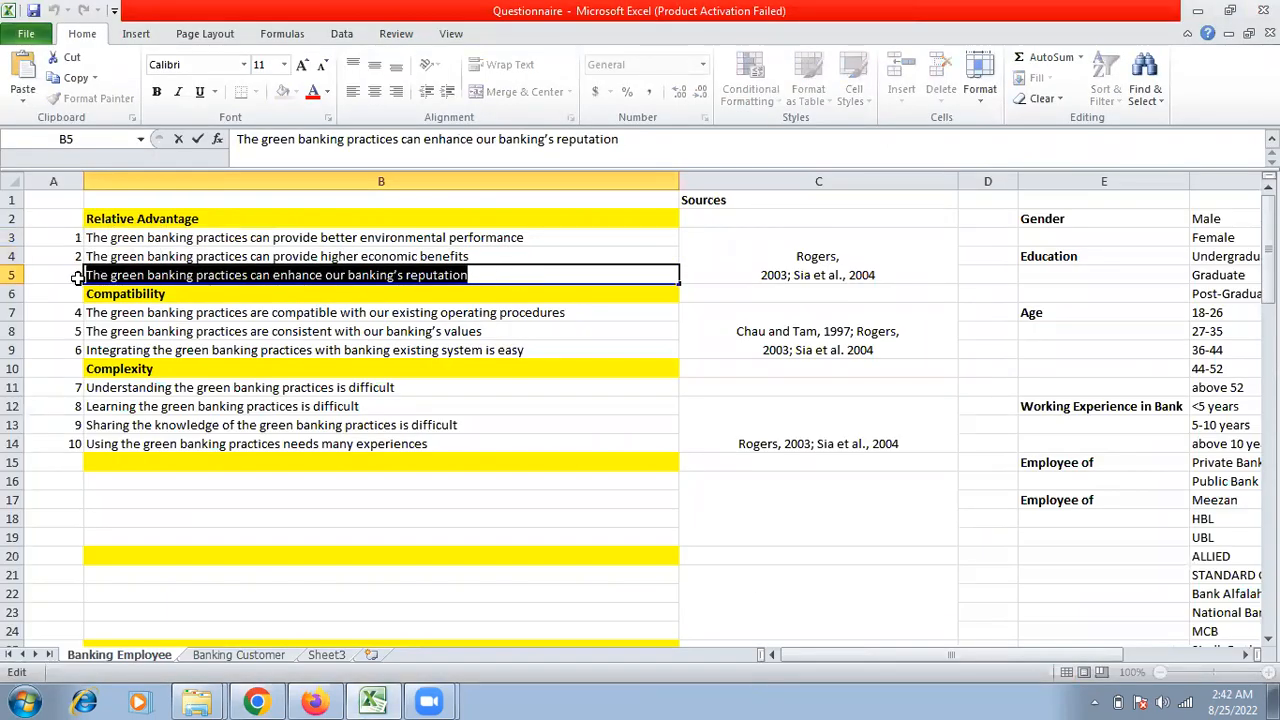
{"action": "key", "text": "alt+Tab"}
{"action": "key", "text": "ctrl+v"}
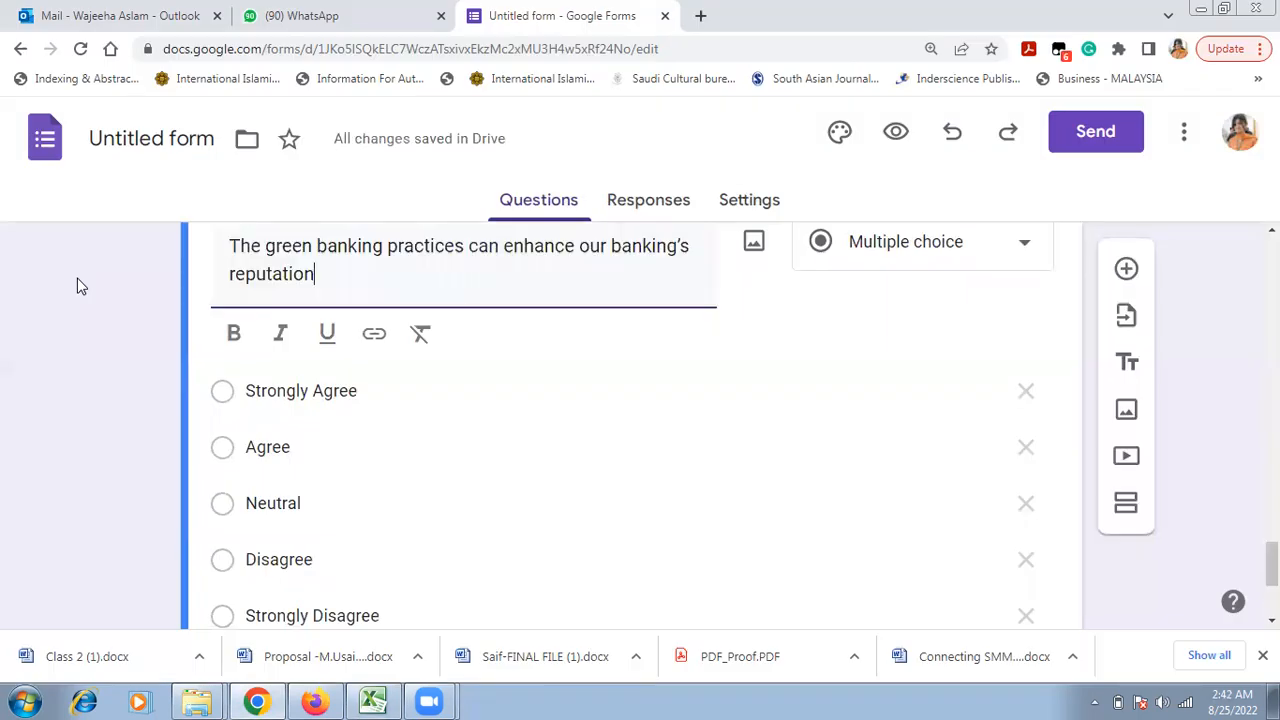
Step: Add a new section after the question about enhancing the banking's reputation
{"action": "scroll", "coordinate": [1272, 560], "scroll_direction": "down", "scroll_amount": 1}
{"action": "scroll", "coordinate": [1272, 560], "scroll_direction": "down", "scroll_amount": 3}
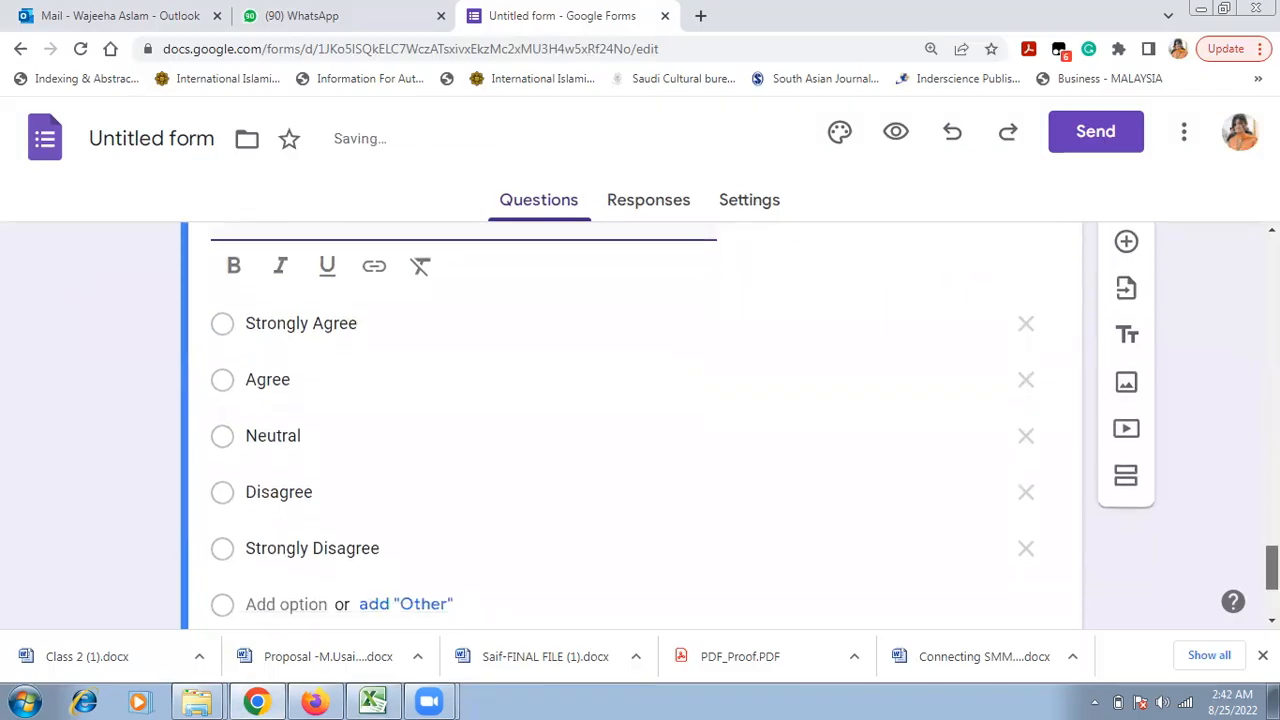
{"action": "key", "text": "alt+Tab"}
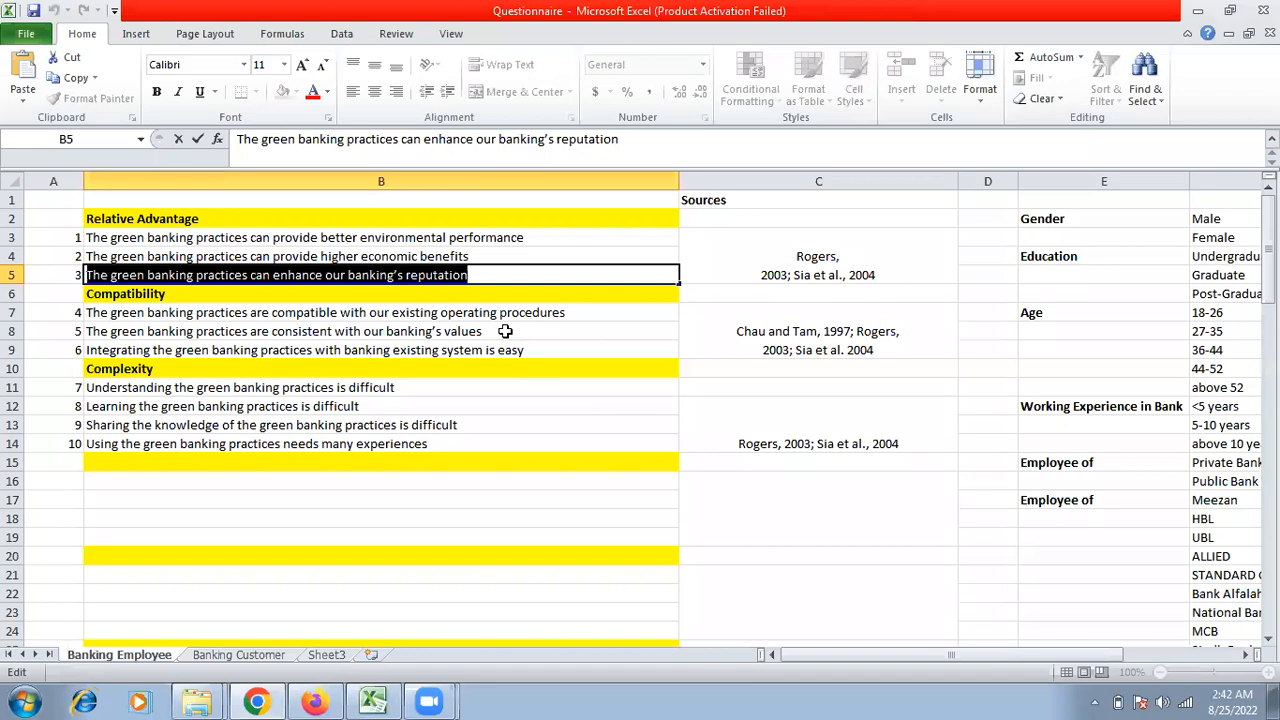
{"action": "key", "text": "alt+Tab"}
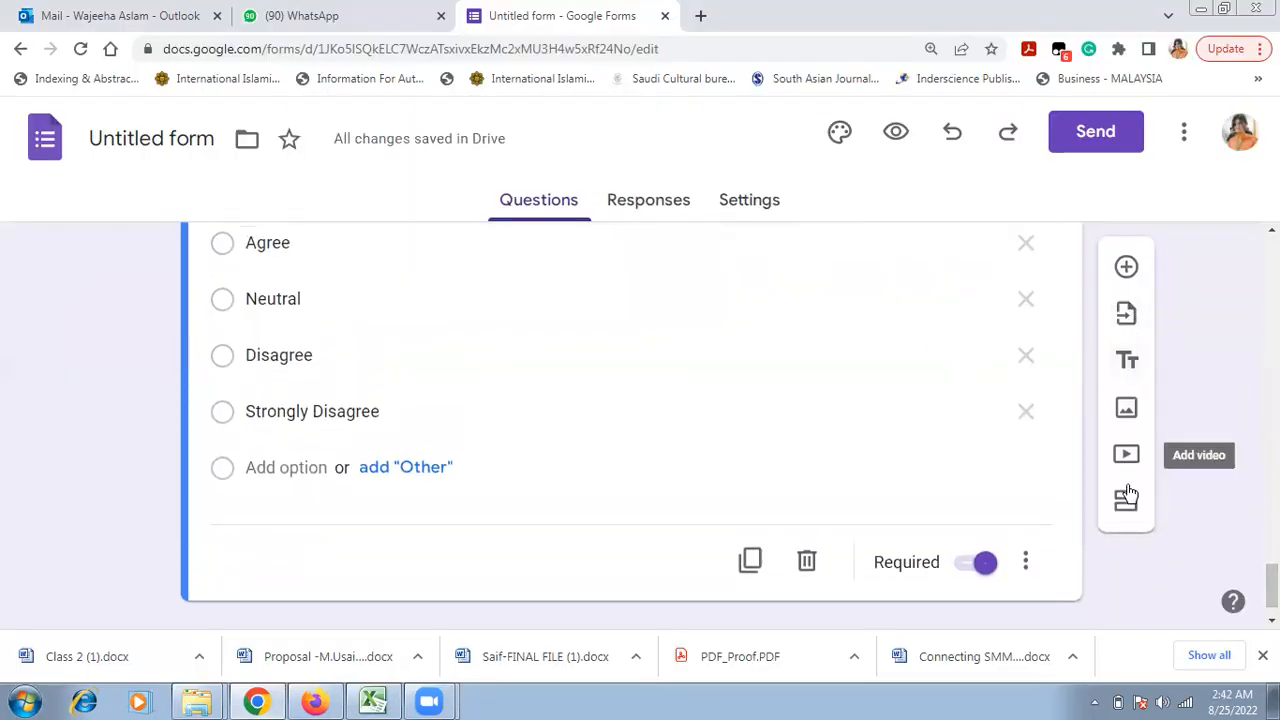
{"action": "left_click", "coordinate": [1128, 517]}
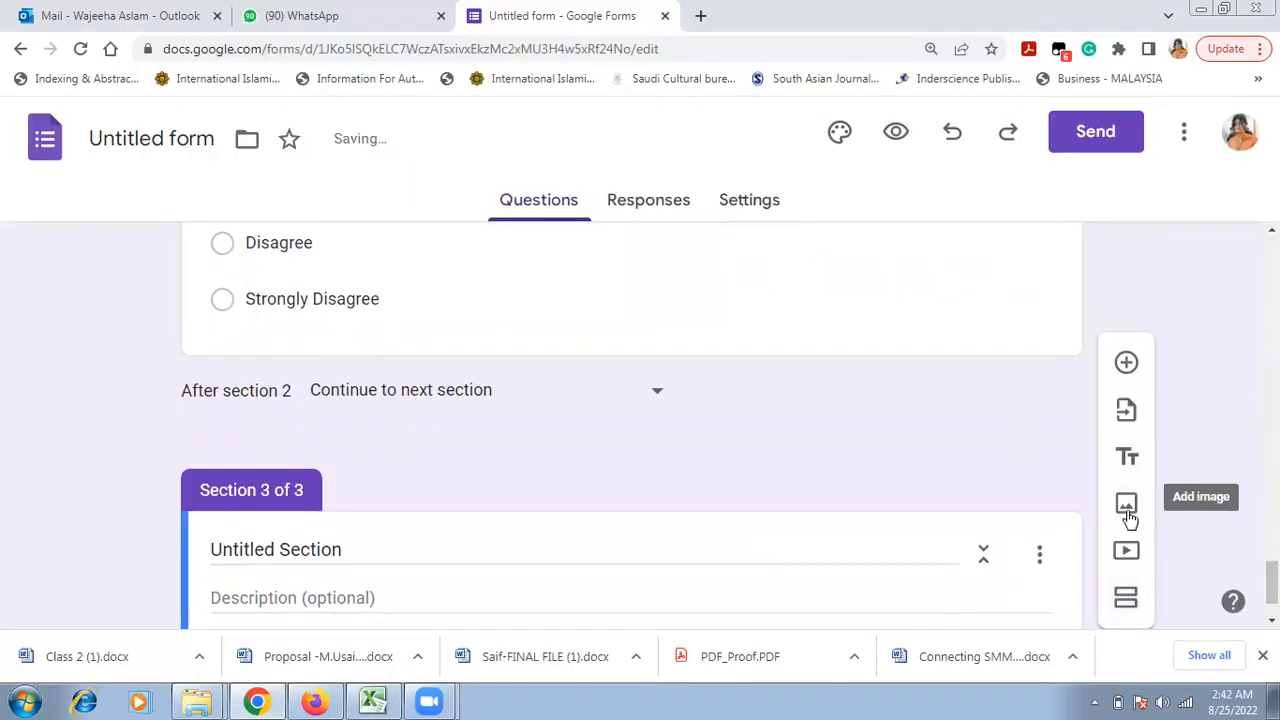
Step: Title the new section with the Excel heading "Compatibility"
{"action": "key", "text": "alt+Tab"}
{"action": "key", "text": "Return"}
{"action": "key", "text": "ctrl+Down"}
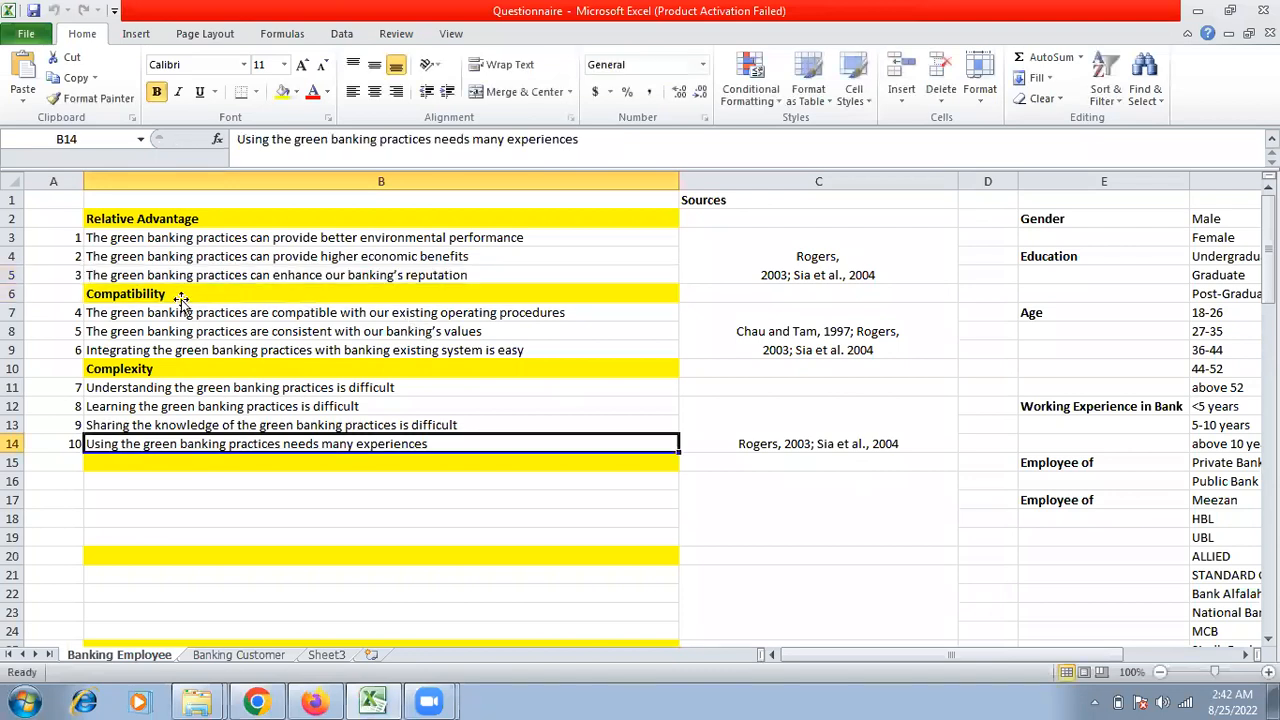
{"action": "left_click", "coordinate": [178, 294]}
{"action": "left_click_drag", "start_coordinate": [178, 294], "coordinate": [76, 290]}
{"action": "key", "text": "ctrl+c"}
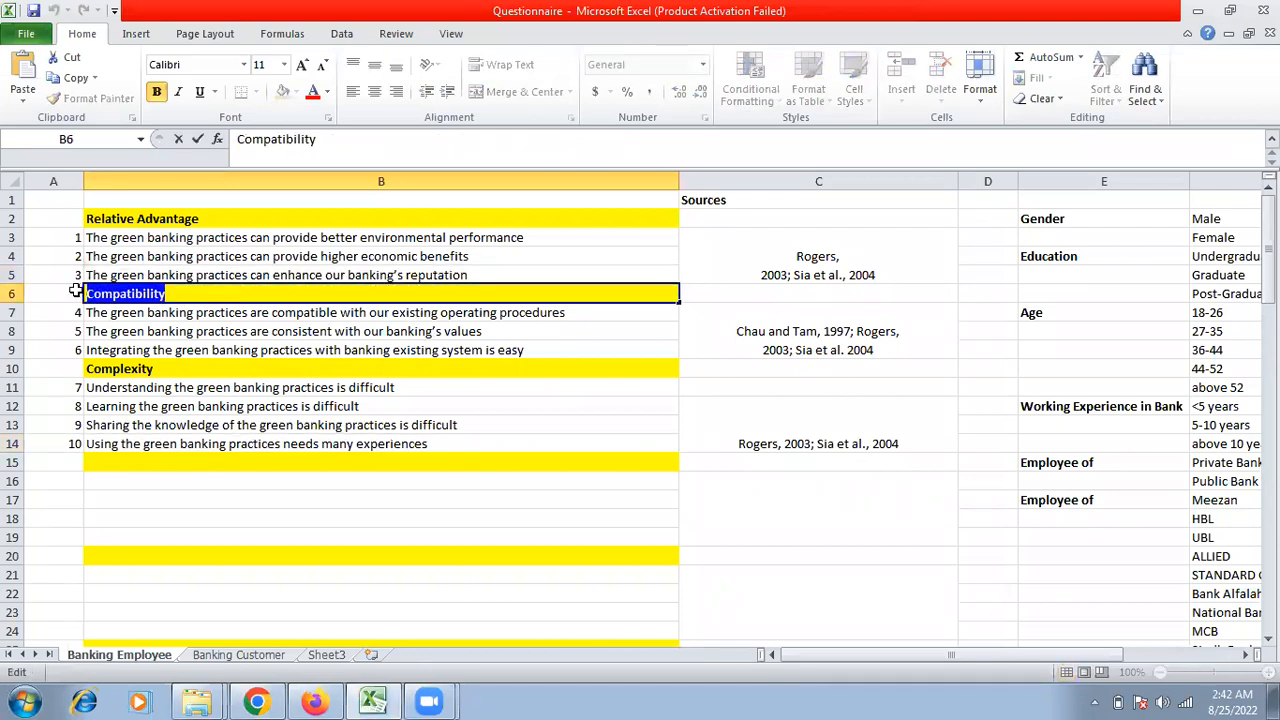
{"action": "key", "text": "alt+Tab"}
{"action": "mouse_move", "coordinate": [1272, 588]}
{"action": "left_mouse_down"}
{"action": "mouse_move", "coordinate": [1272, 545]}
{"action": "mouse_move", "coordinate": [1272, 591]}
{"action": "left_mouse_up"}
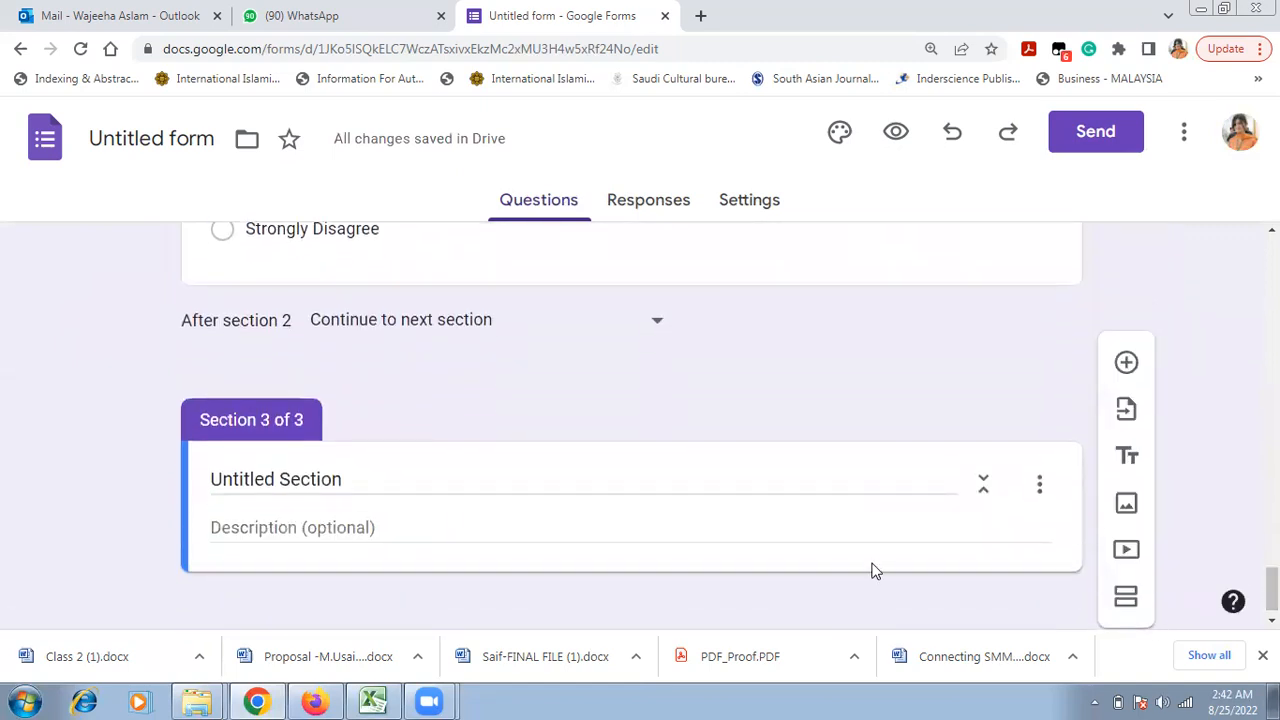
{"action": "left_click", "coordinate": [414, 484]}
{"action": "triple_click", "coordinate": [414, 484]}
{"action": "key", "text": "ctrl+v"}
Step: Add a question with the Excel item "The green banking practices are compatible with our existing operating procedures" and all suggested agreement options
{"action": "left_click_drag", "start_coordinate": [1272, 585], "coordinate": [1272, 591]}
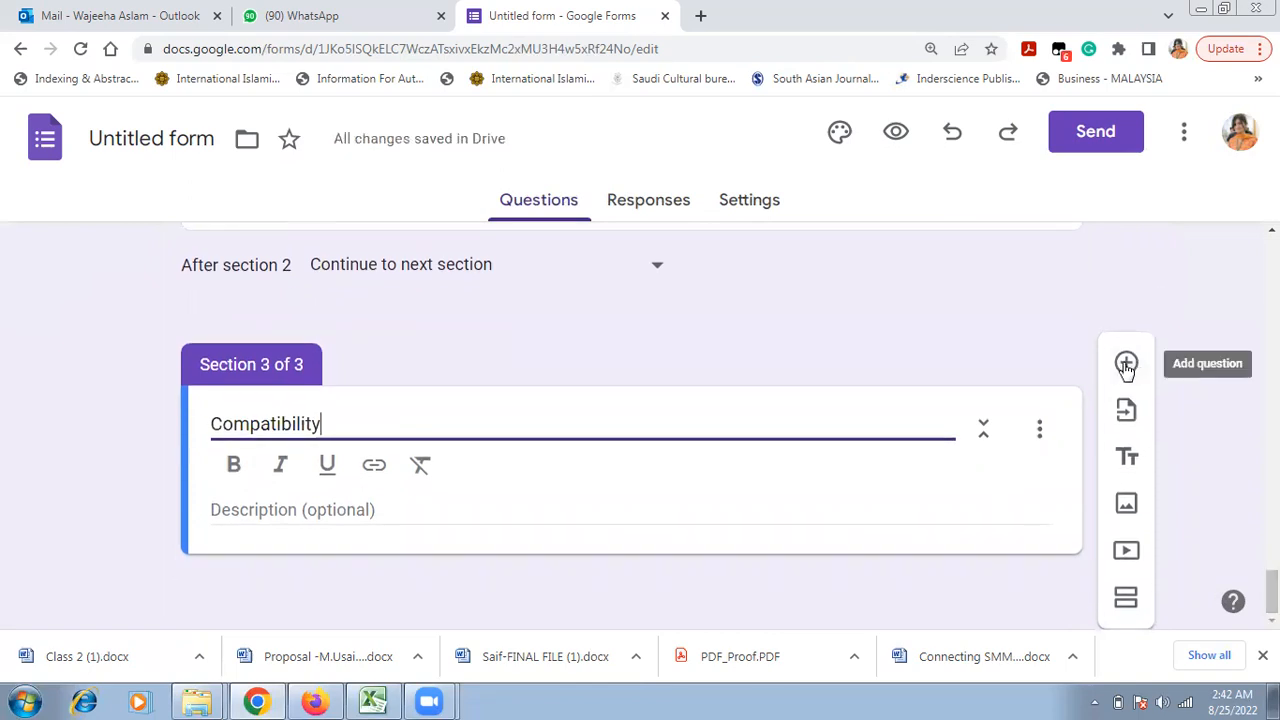
{"action": "left_click", "coordinate": [1127, 364]}
{"action": "key", "text": "alt+Tab"}
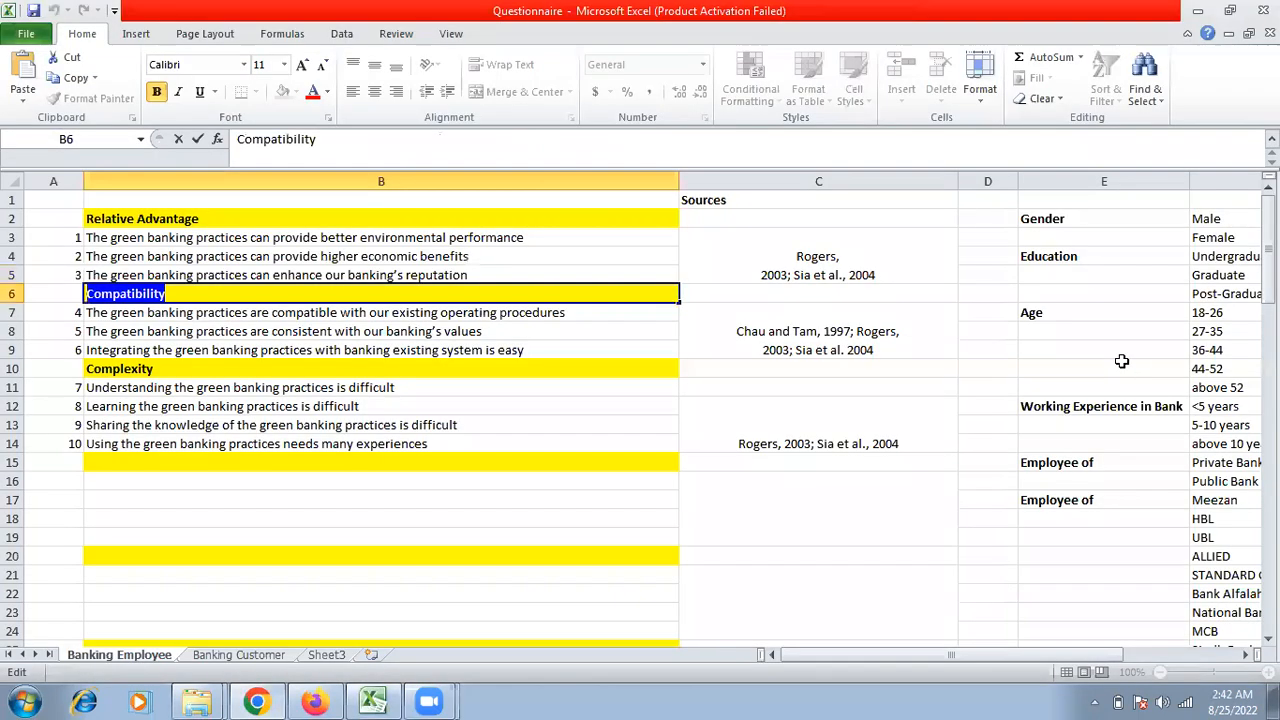
{"action": "left_click", "coordinate": [555, 328]}
{"action": "left_click", "coordinate": [590, 314]}
{"action": "double_click", "coordinate": [590, 314]}
{"action": "left_click_drag", "start_coordinate": [566, 312], "coordinate": [62, 308]}
{"action": "key", "text": "ctrl+c"}
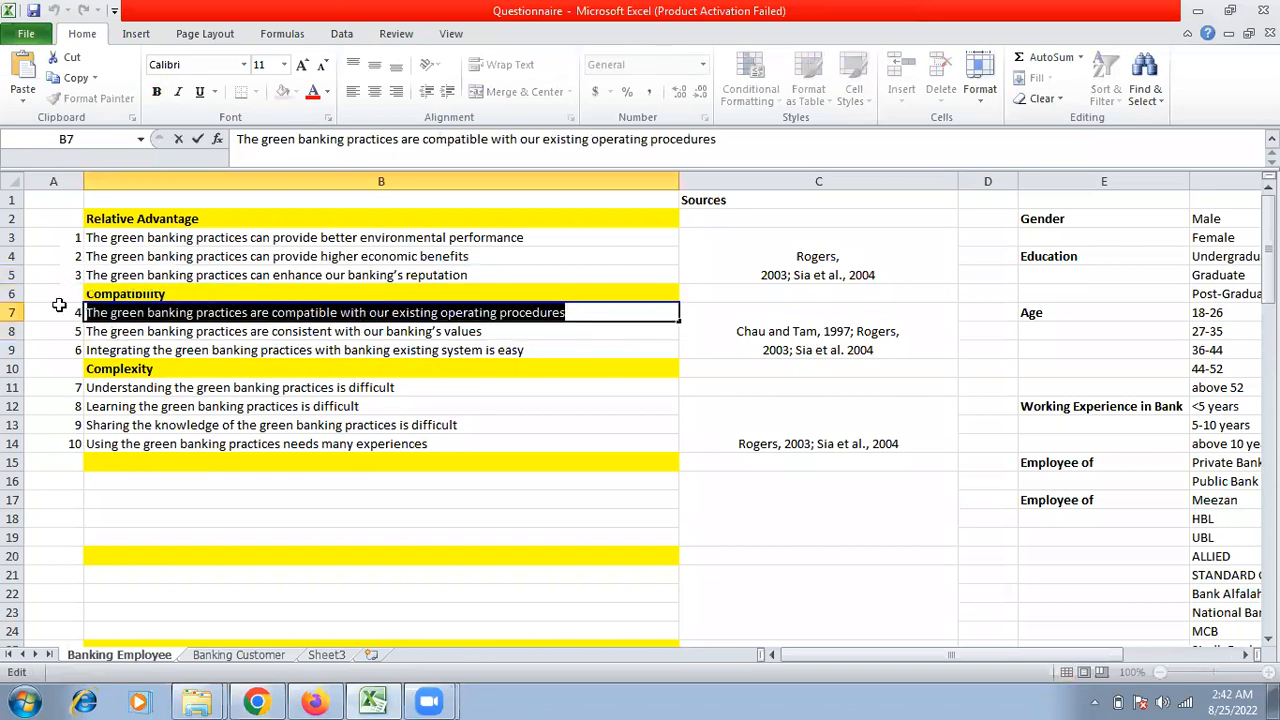
{"action": "key", "text": "alt+Tab"}
{"action": "left_click", "coordinate": [316, 388]}
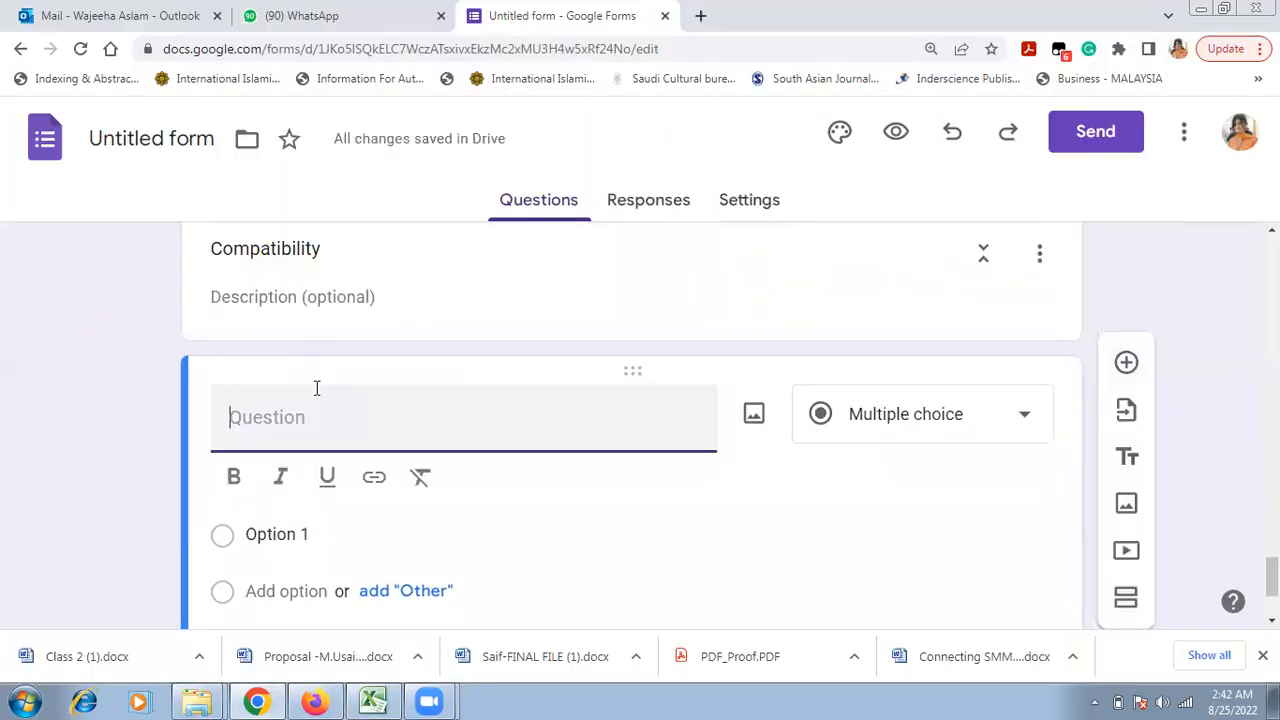
{"action": "key", "text": "ctrl+v"}
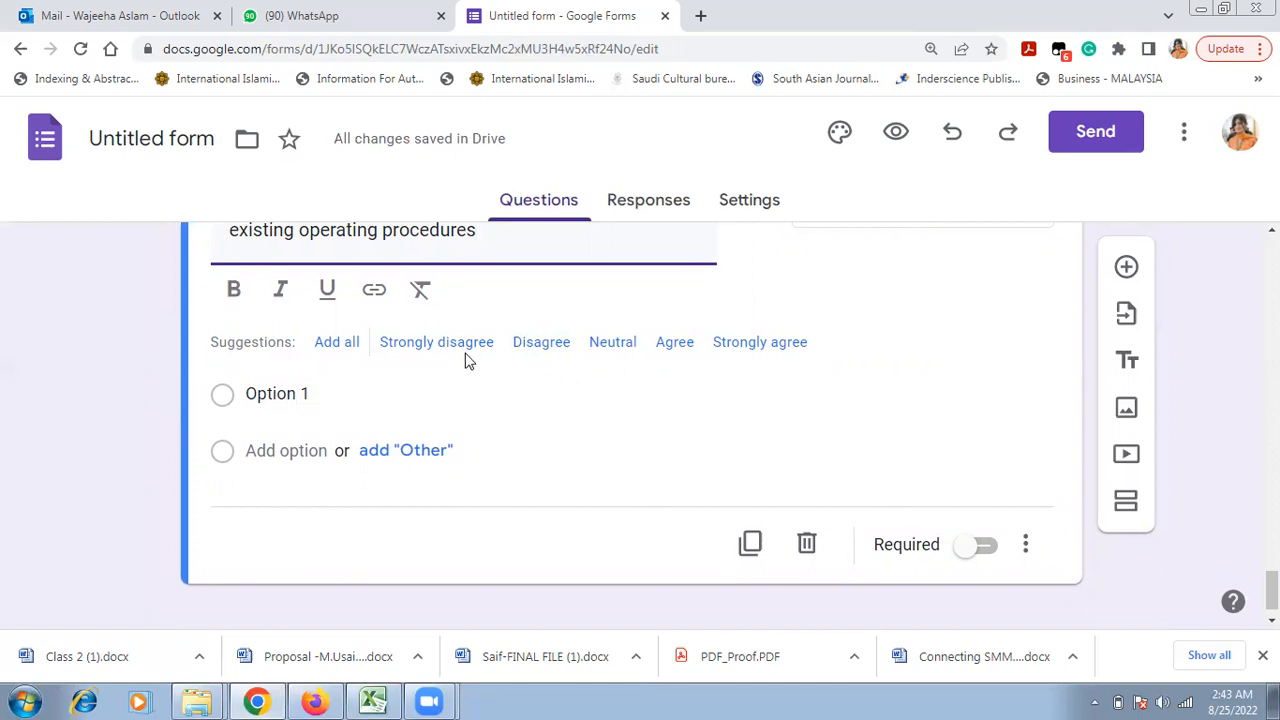
{"action": "left_click", "coordinate": [337, 342]}
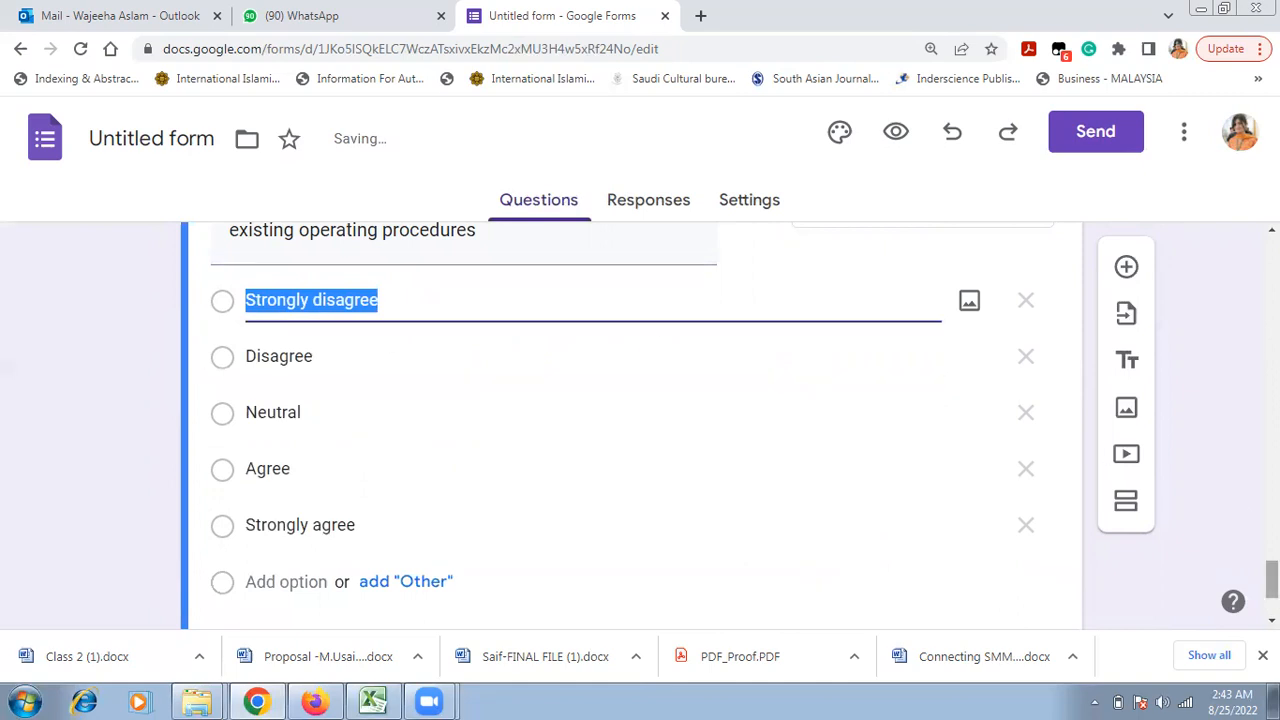
Step: Duplicate the question, replace the copy's text with "The green banking practices are consistent with our banking's values" from Excel, and make it required
{"action": "left_click_drag", "start_coordinate": [1272, 580], "coordinate": [1272, 588]}
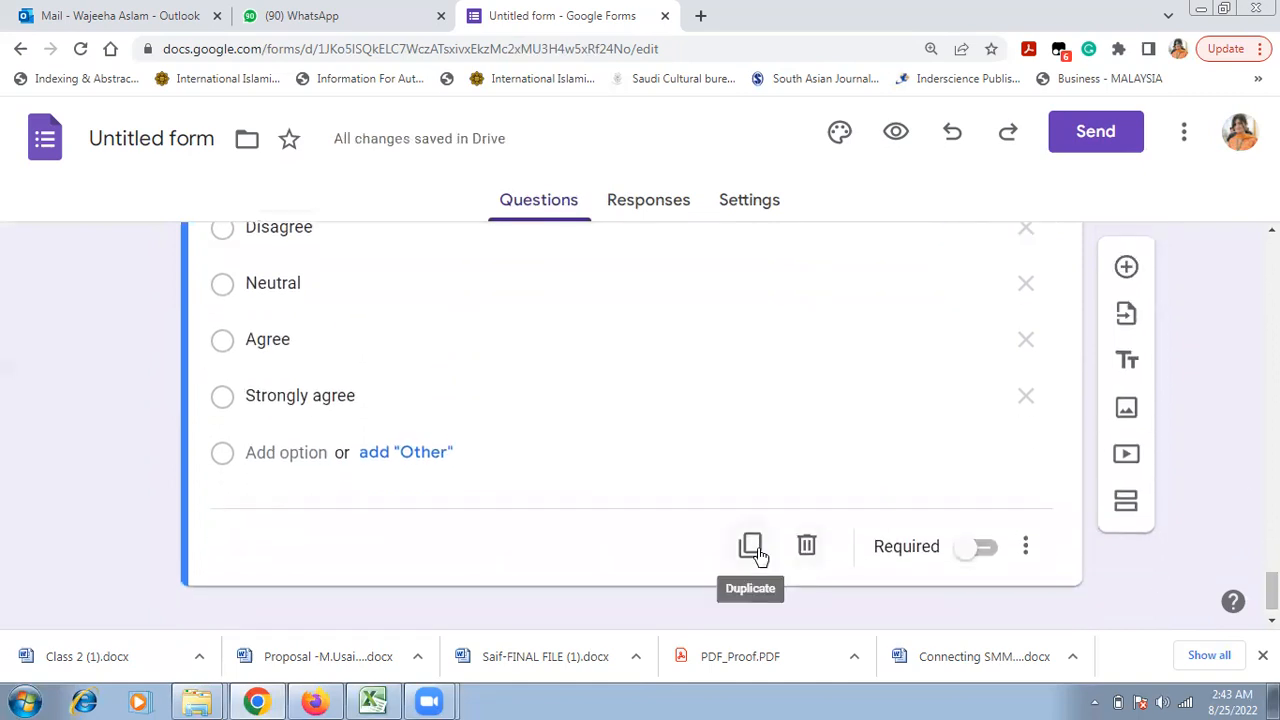
{"action": "left_click", "coordinate": [752, 546]}
{"action": "key", "text": "alt+Tab"}
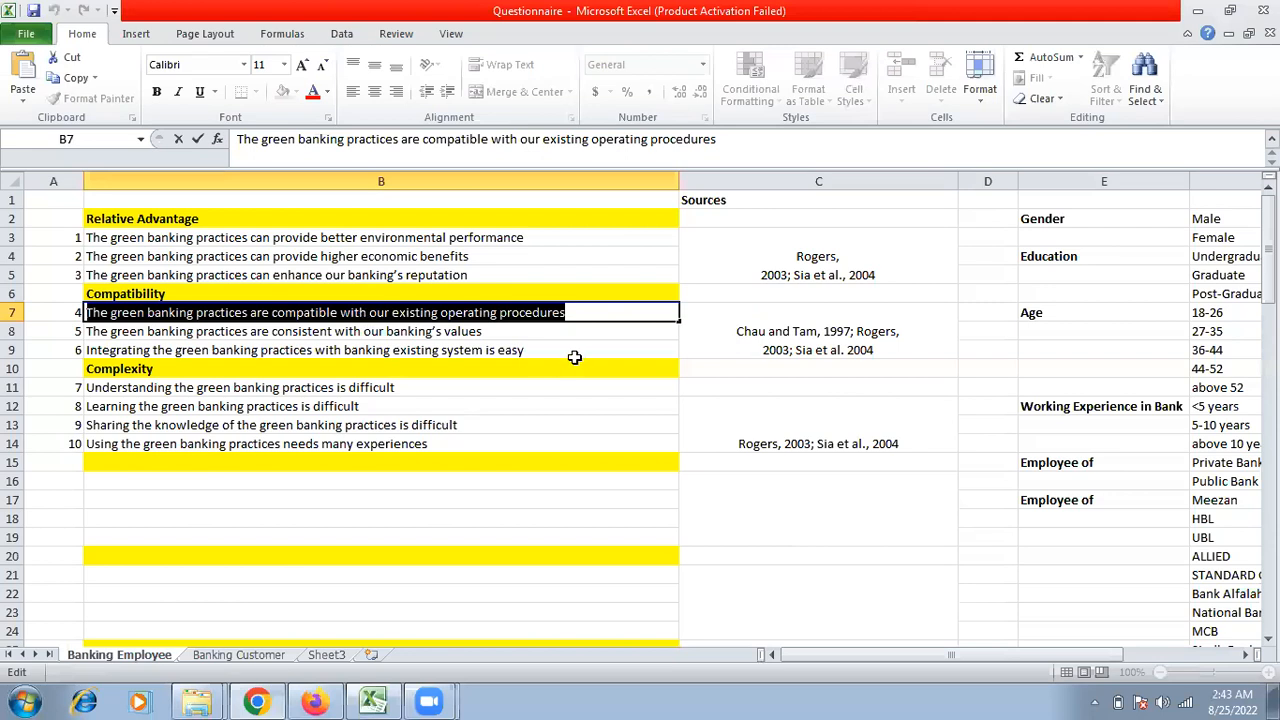
{"action": "double_click", "coordinate": [540, 332]}
{"action": "left_click_drag", "start_coordinate": [540, 332], "coordinate": [68, 333]}
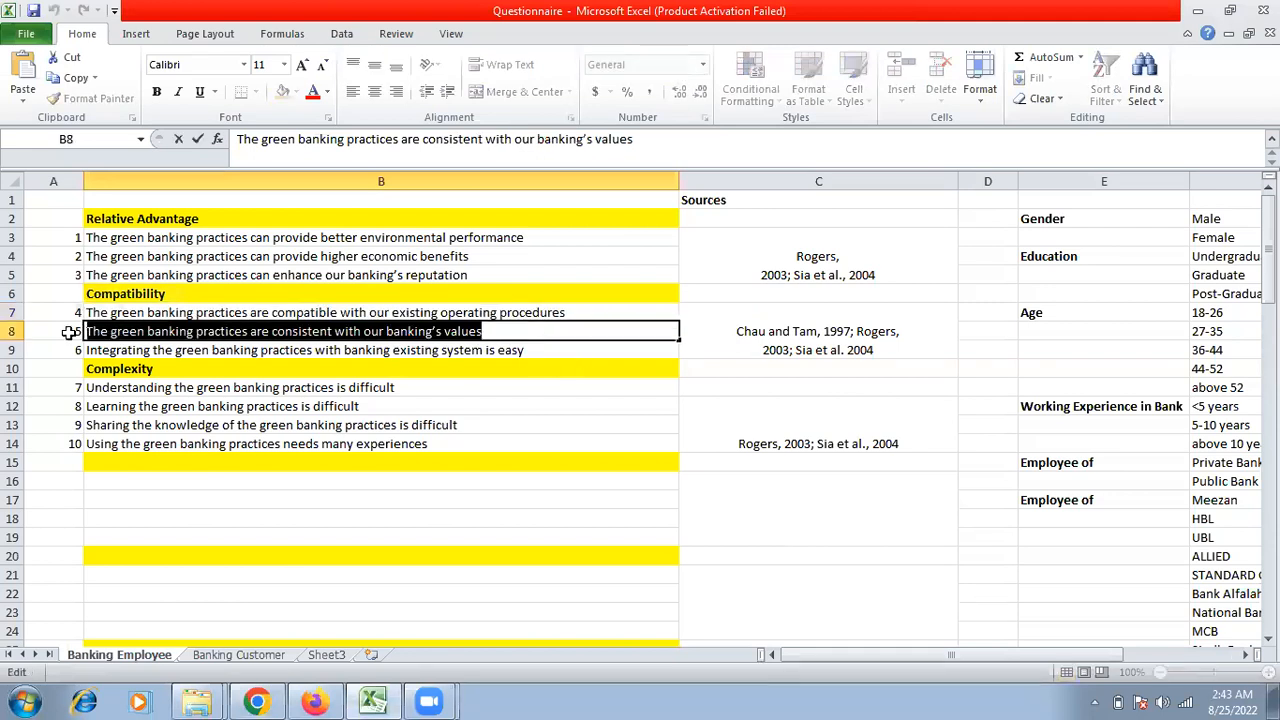
{"action": "key", "text": "ctrl+c"}
{"action": "key", "text": "alt+Tab"}
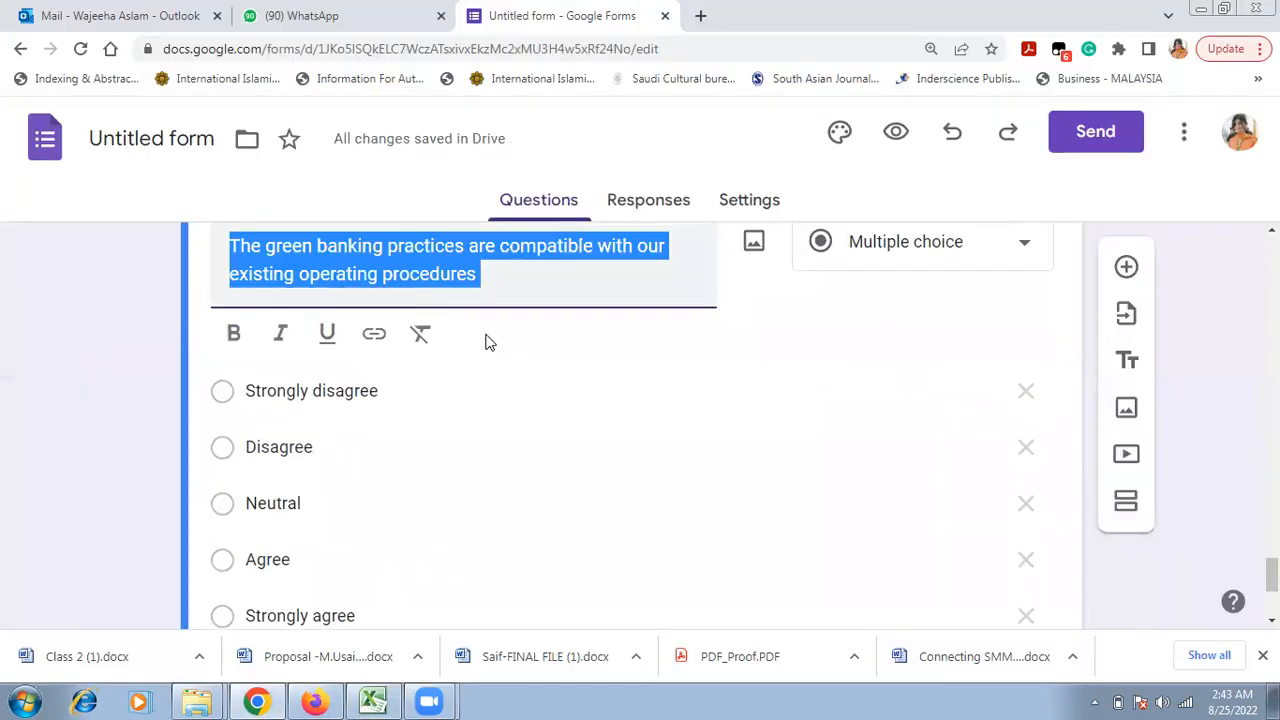
{"action": "key", "text": "ctrl+v"}
{"action": "scroll", "coordinate": [1271, 575], "scroll_direction": "down", "scroll_amount": 3}
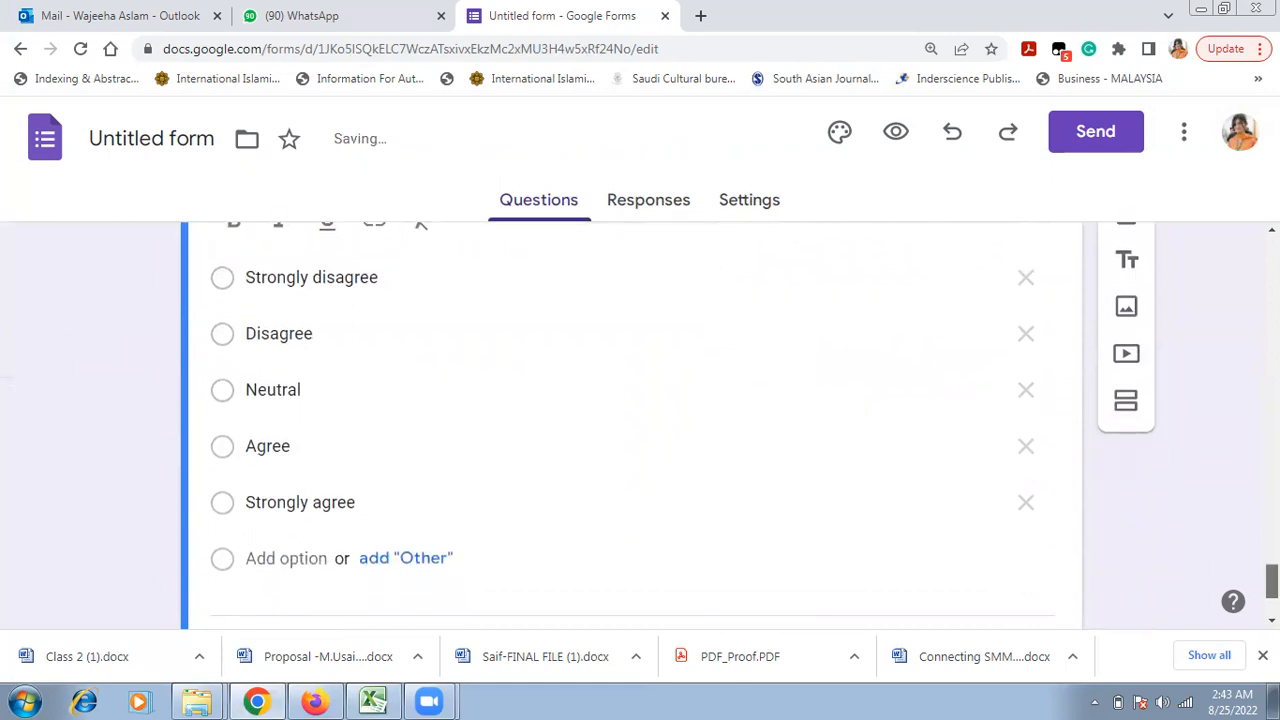
{"action": "left_click", "coordinate": [985, 516]}
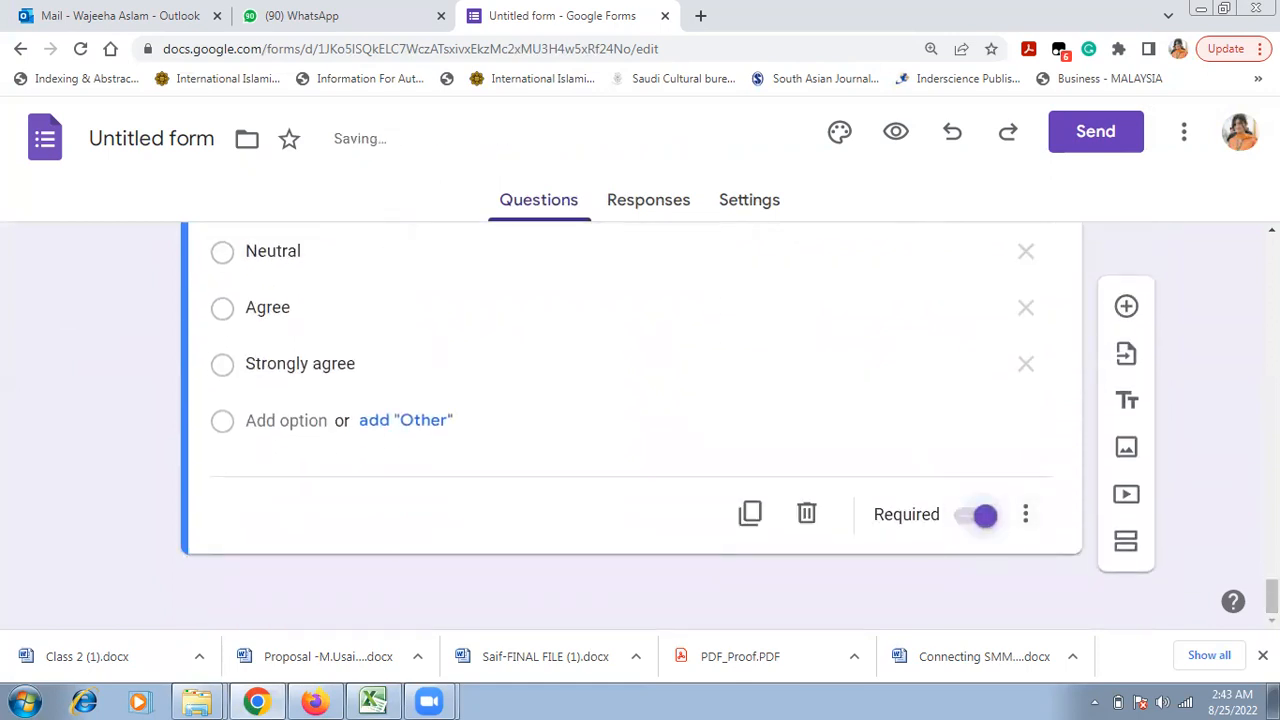
Step: Make the existing operating procedures question required and add a new question below it
{"action": "scroll", "coordinate": [630, 420], "scroll_direction": "up", "scroll_amount": 10}
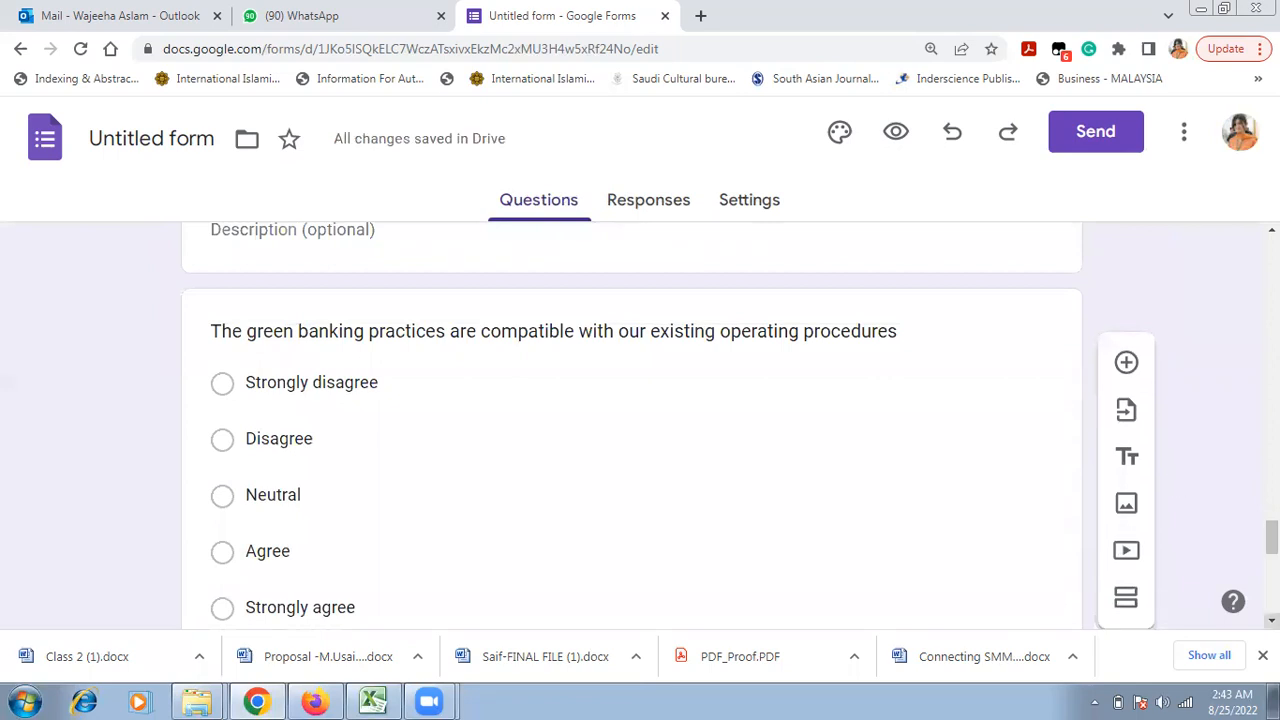
{"action": "scroll", "coordinate": [788, 320], "scroll_direction": "down", "scroll_amount": 2}
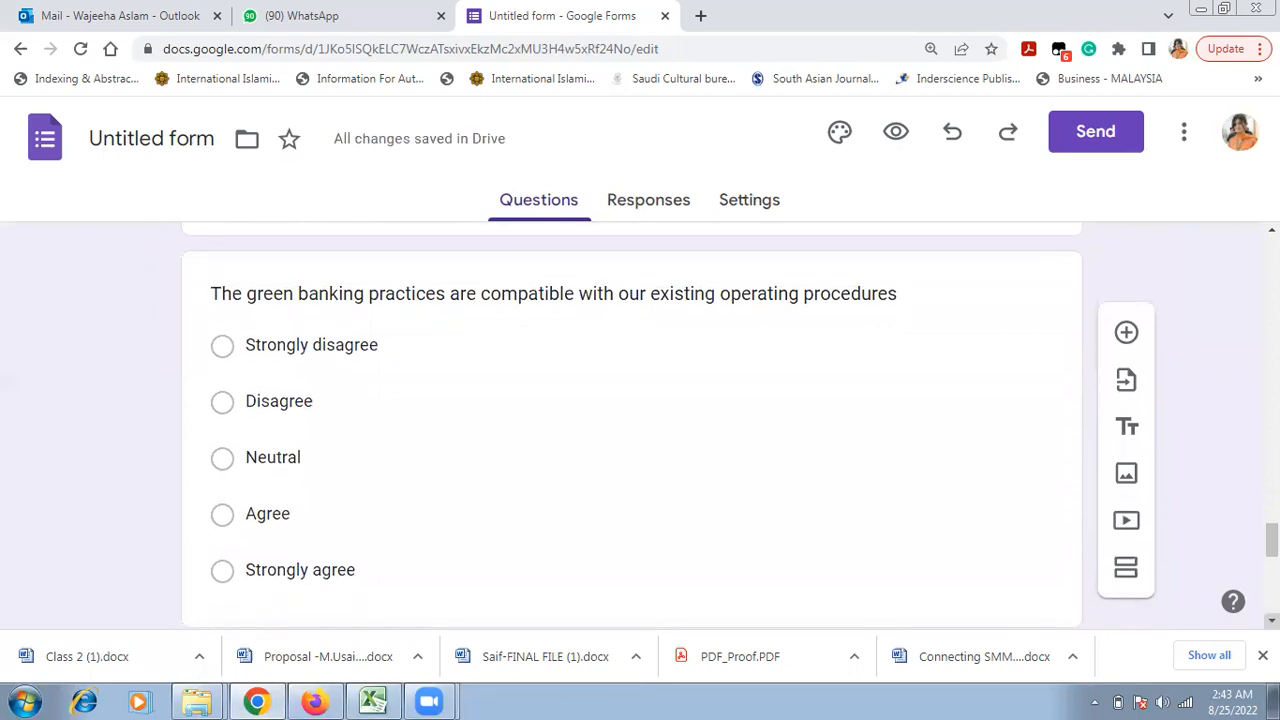
{"action": "left_click", "coordinate": [788, 320]}
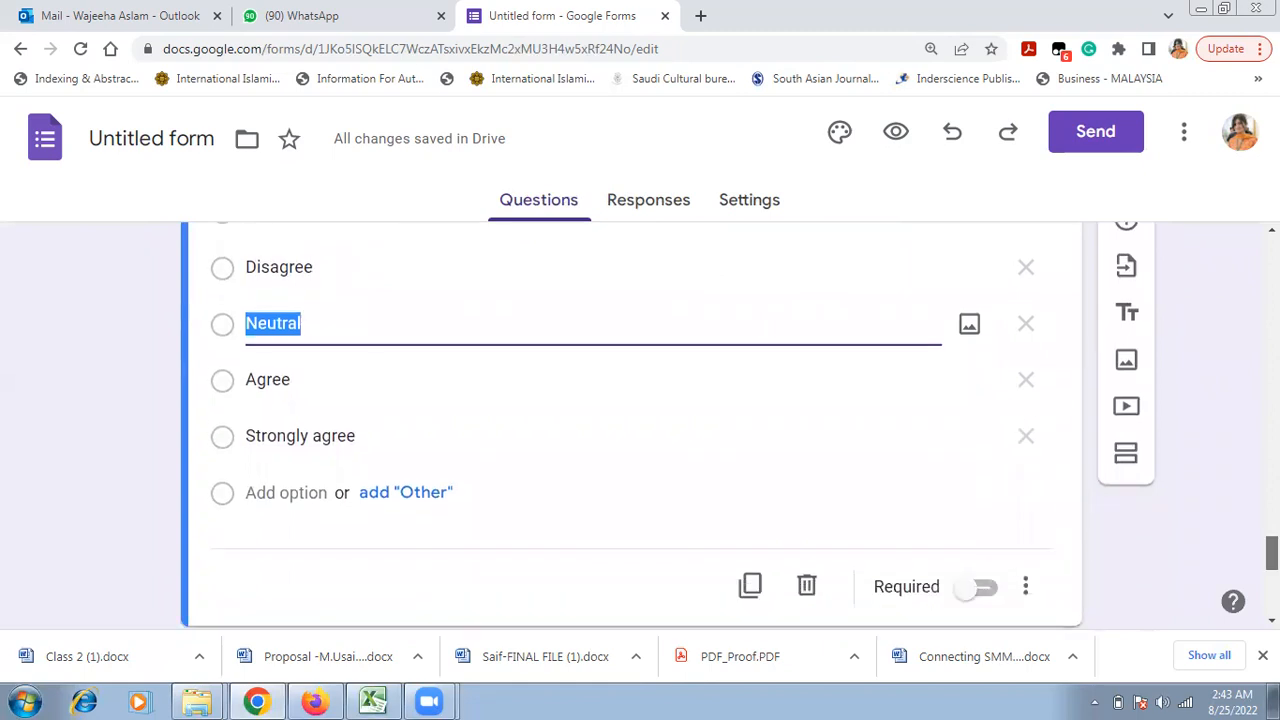
{"action": "left_click", "coordinate": [991, 561]}
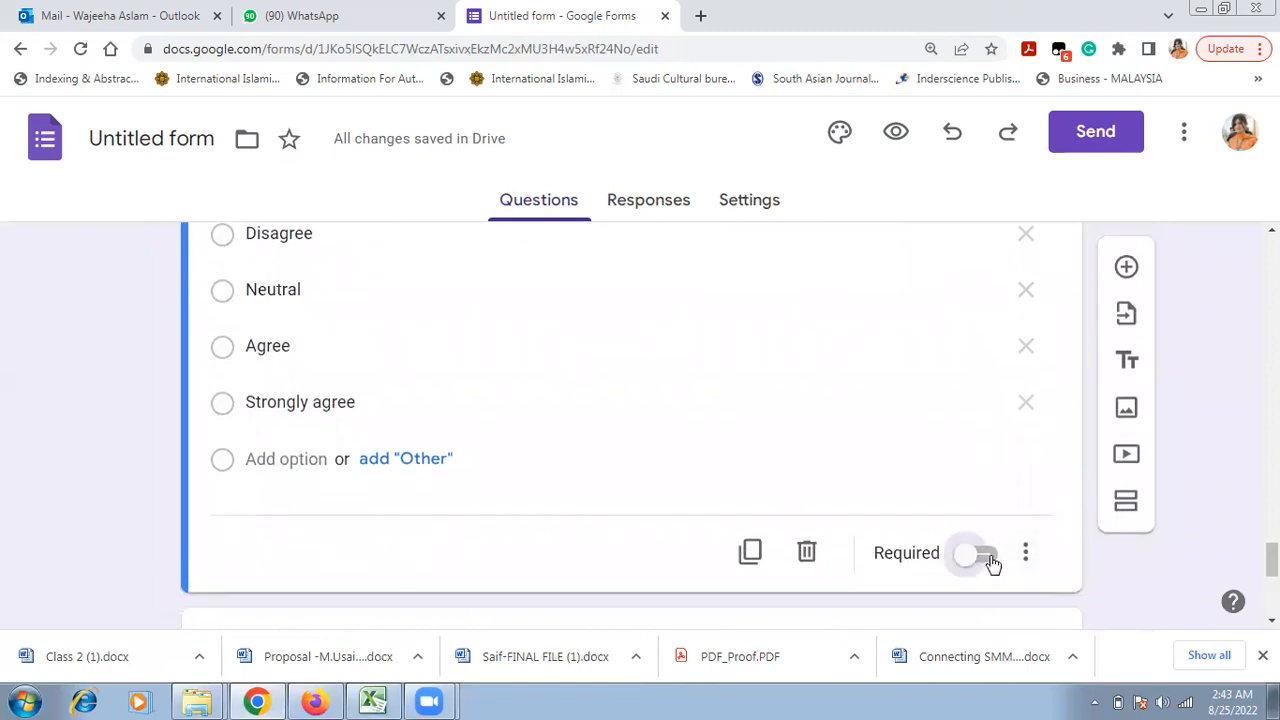
{"action": "scroll", "coordinate": [991, 563], "scroll_direction": "down", "scroll_amount": 5}
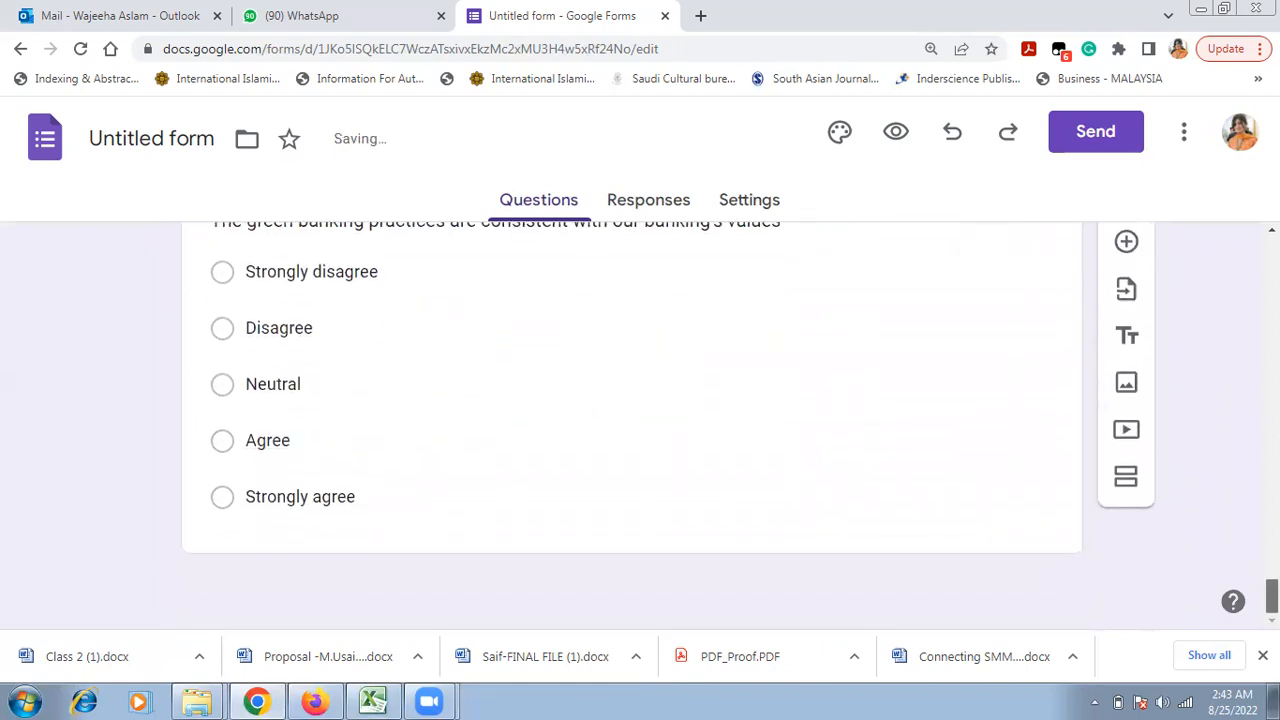
{"action": "left_click", "coordinate": [1124, 268]}
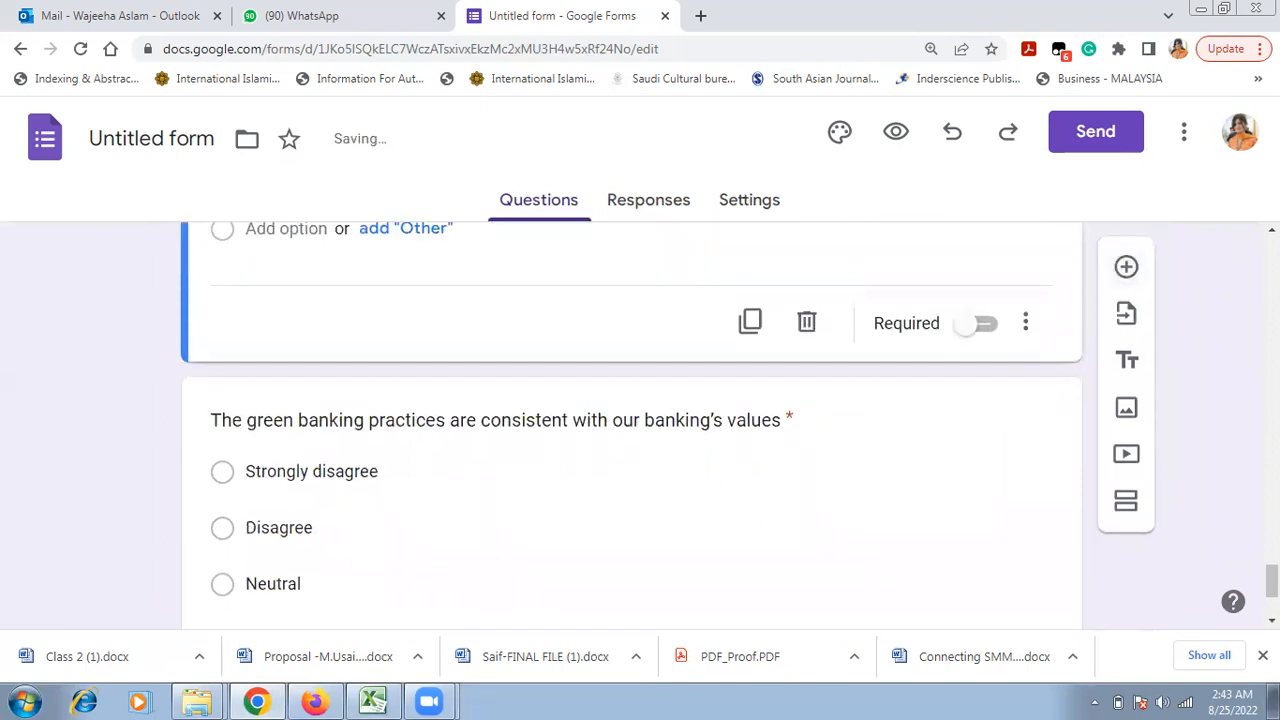
{"action": "mouse_move", "coordinate": [1272, 581]}
{"action": "left_mouse_down"}
{"action": "mouse_move", "coordinate": [1272, 597]}
{"action": "mouse_move", "coordinate": [1272, 515]}
{"action": "mouse_move", "coordinate": [1272, 590]}
{"action": "left_mouse_up"}
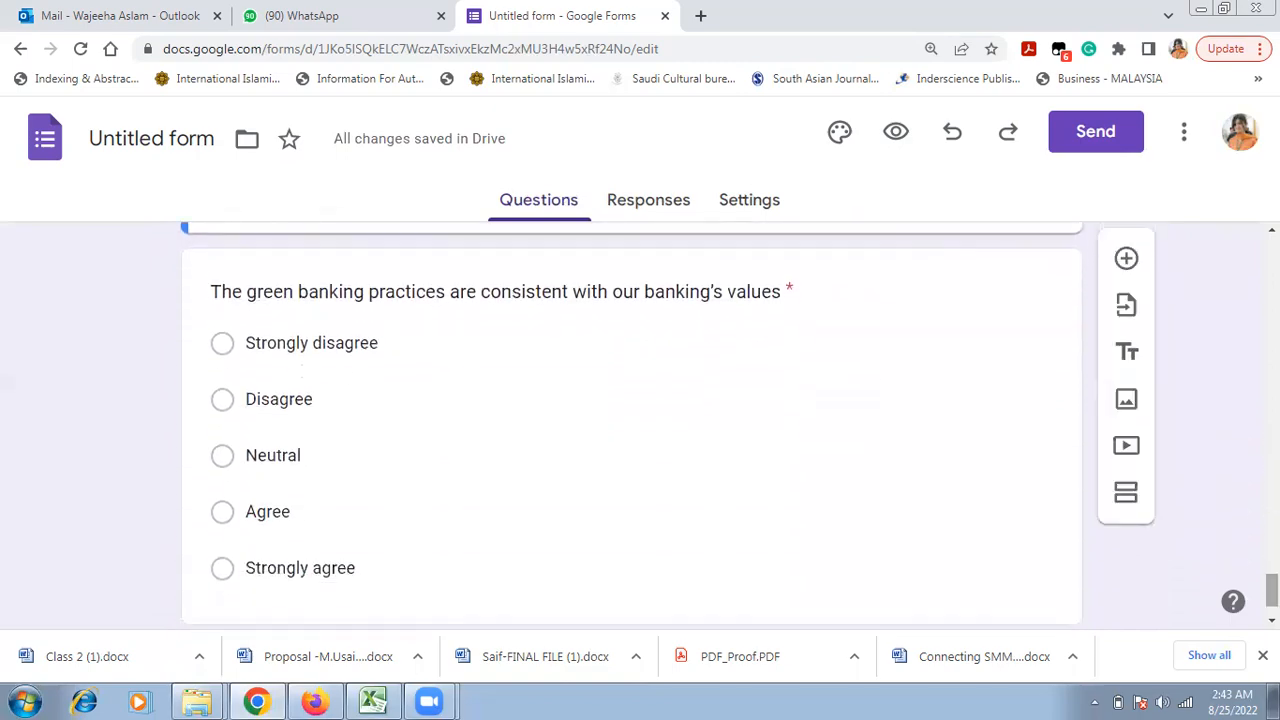
Step: Replace the text of the banking's values question with the Excel item "Integrating the green banking practices with banking existing system is easy"
{"action": "key", "text": "alt+Tab"}
{"action": "left_click", "coordinate": [524, 356]}
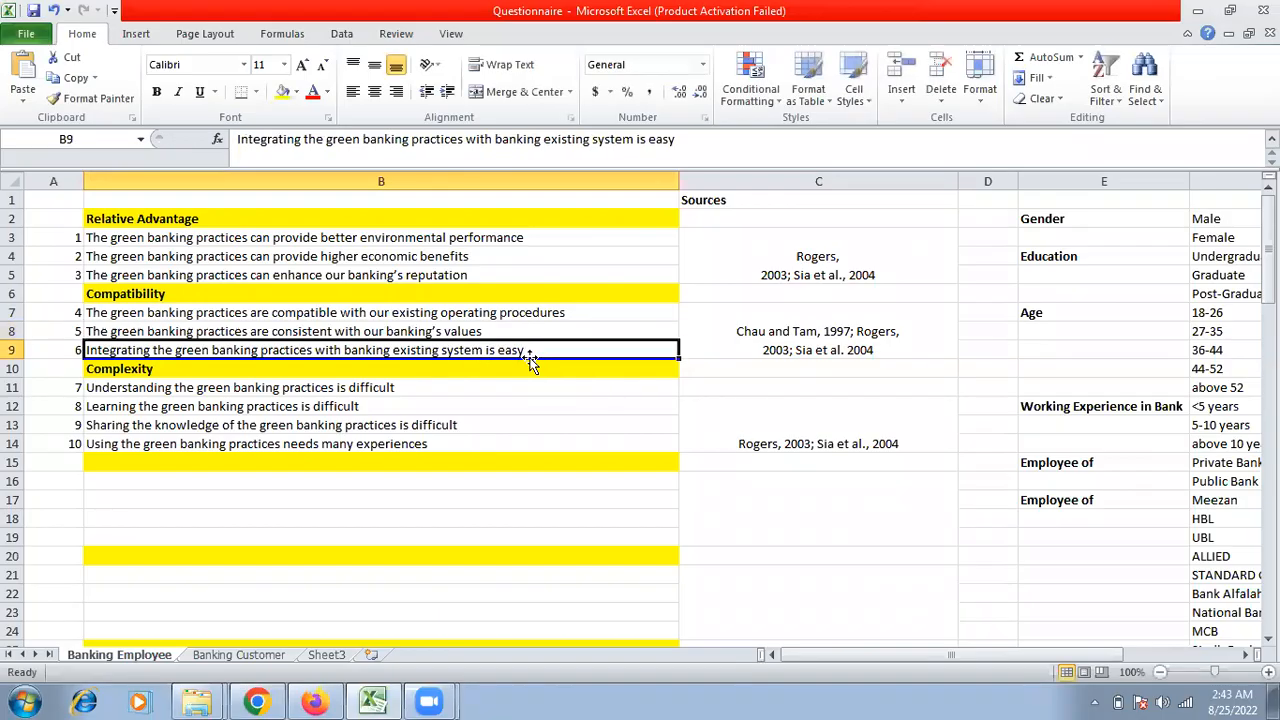
{"action": "double_click", "coordinate": [526, 352]}
{"action": "left_click_drag", "start_coordinate": [526, 352], "coordinate": [70, 321]}
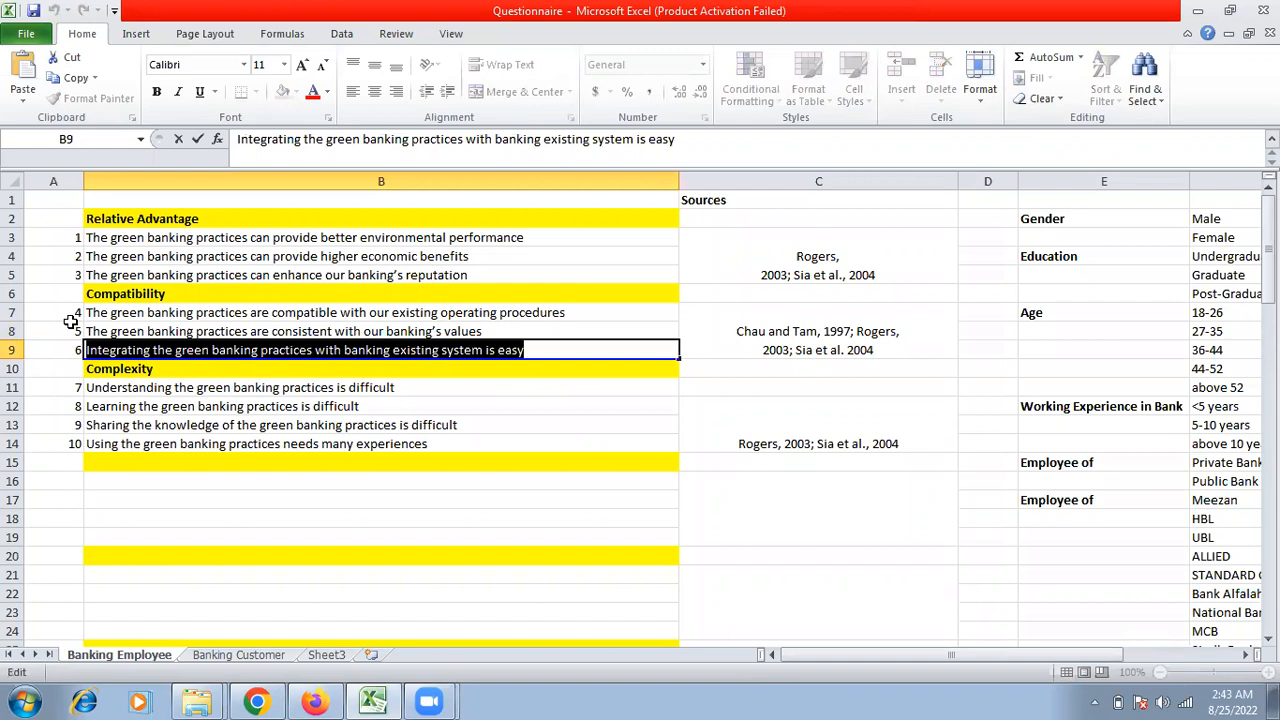
{"action": "key", "text": "alt+Tab"}
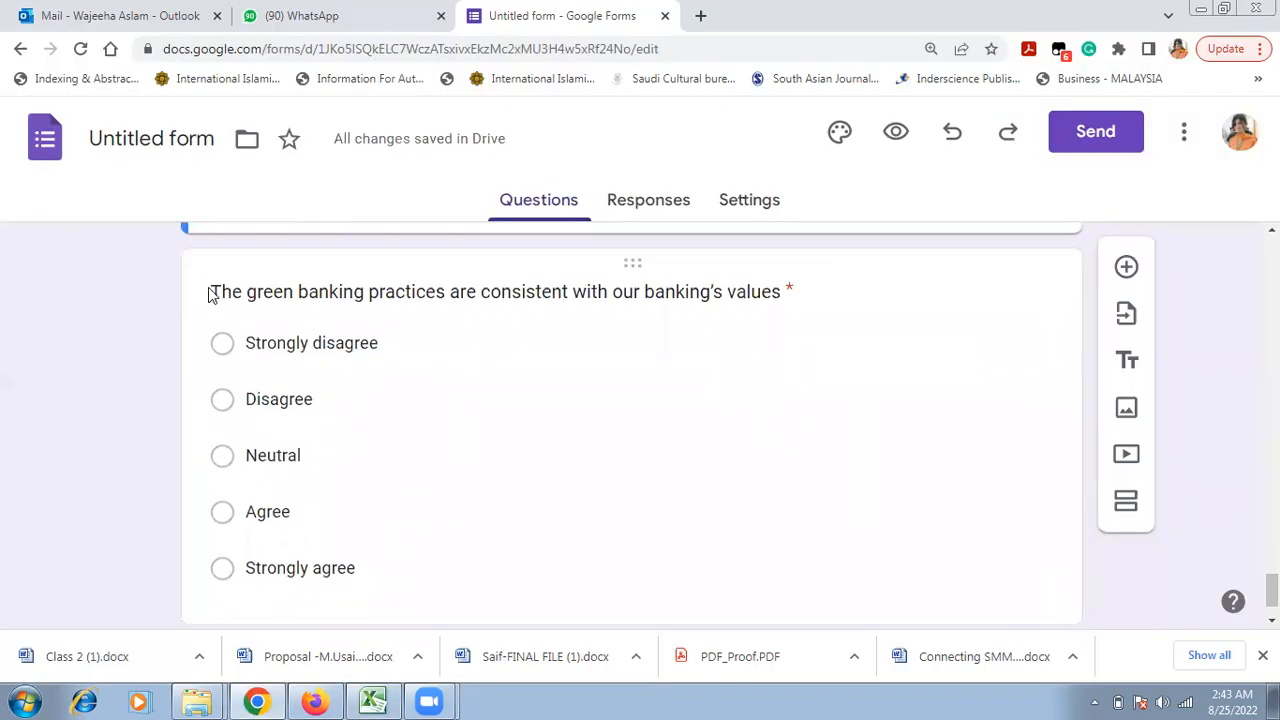
{"action": "left_click", "coordinate": [270, 295]}
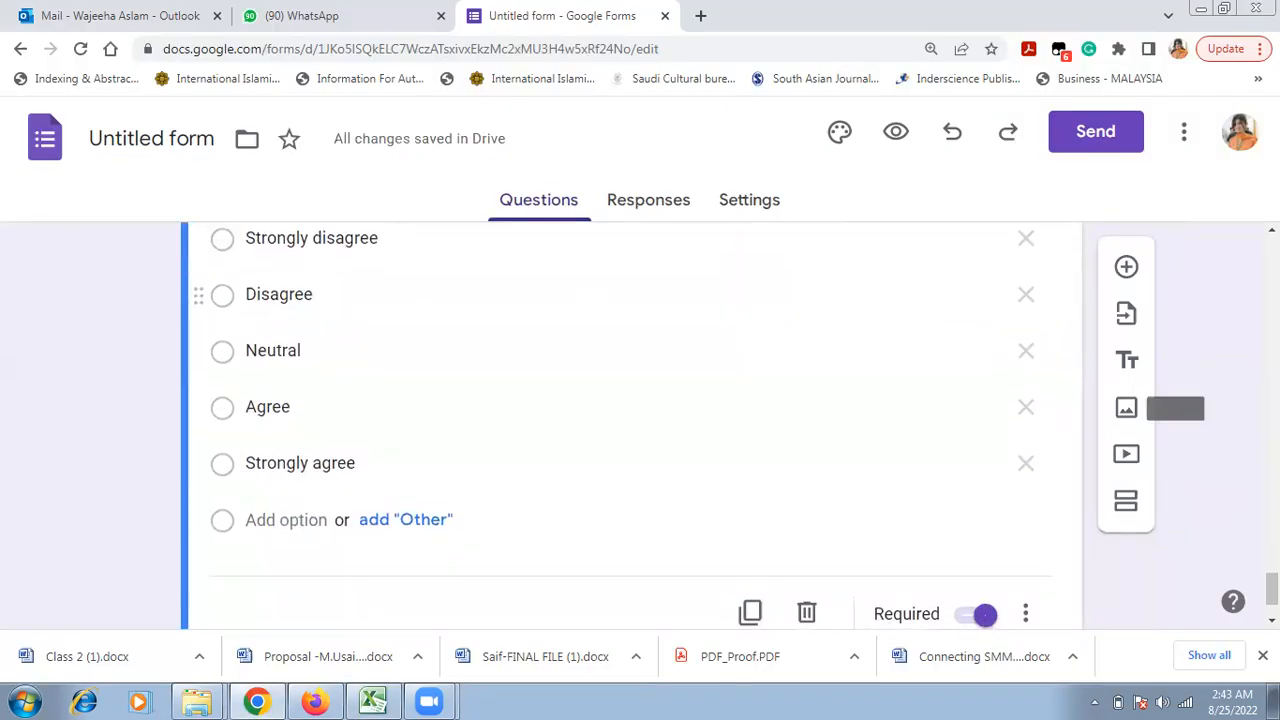
{"action": "left_click", "coordinate": [1272, 230]}
{"action": "left_click", "coordinate": [1272, 230]}
{"action": "left_click", "coordinate": [1272, 230]}
{"action": "left_click", "coordinate": [1272, 230]}
{"action": "left_click", "coordinate": [1272, 230]}
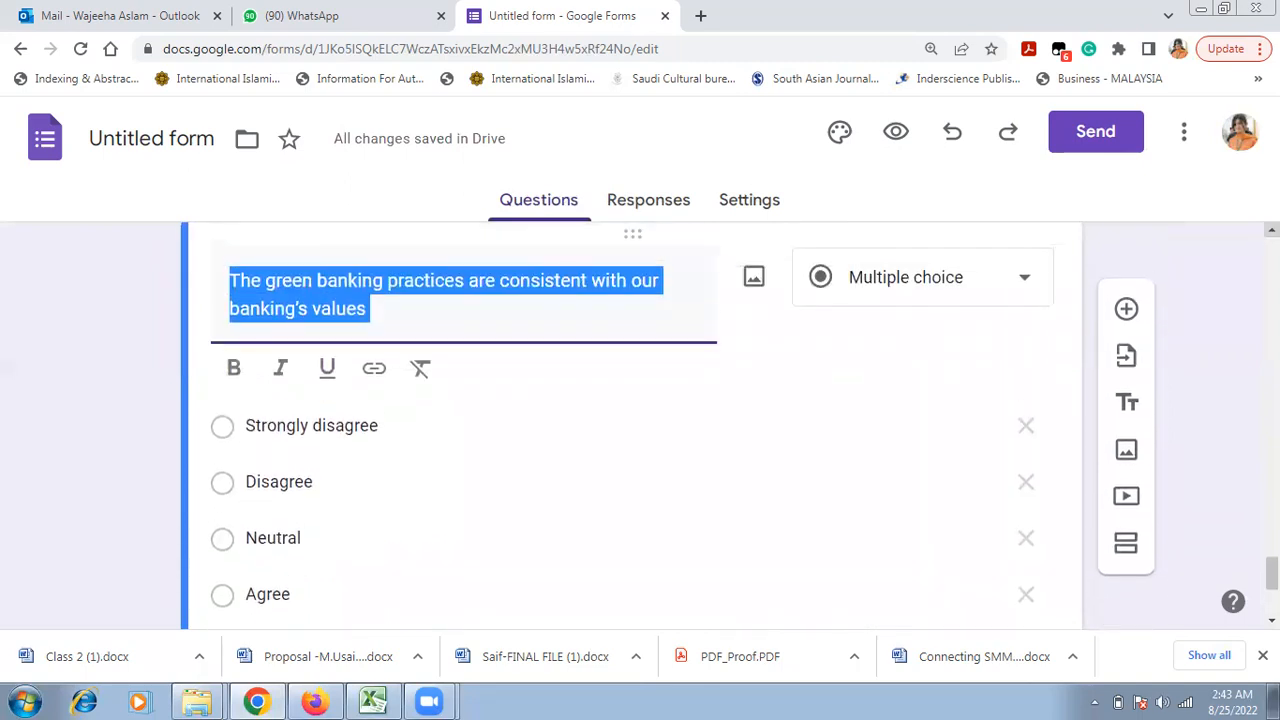
{"action": "key", "text": "ctrl+v"}
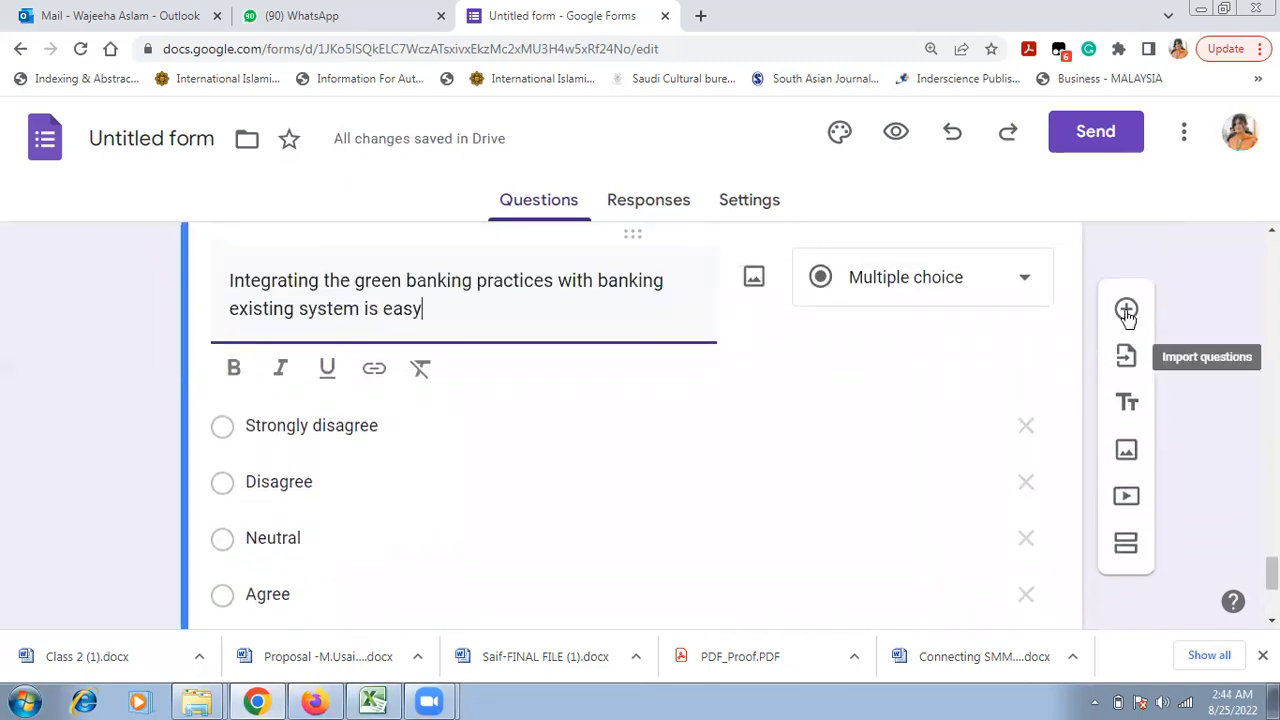
Step: Add a new section after the Compatibility section and title it "Complexity" using the Excel heading
{"action": "left_click", "coordinate": [1127, 545]}
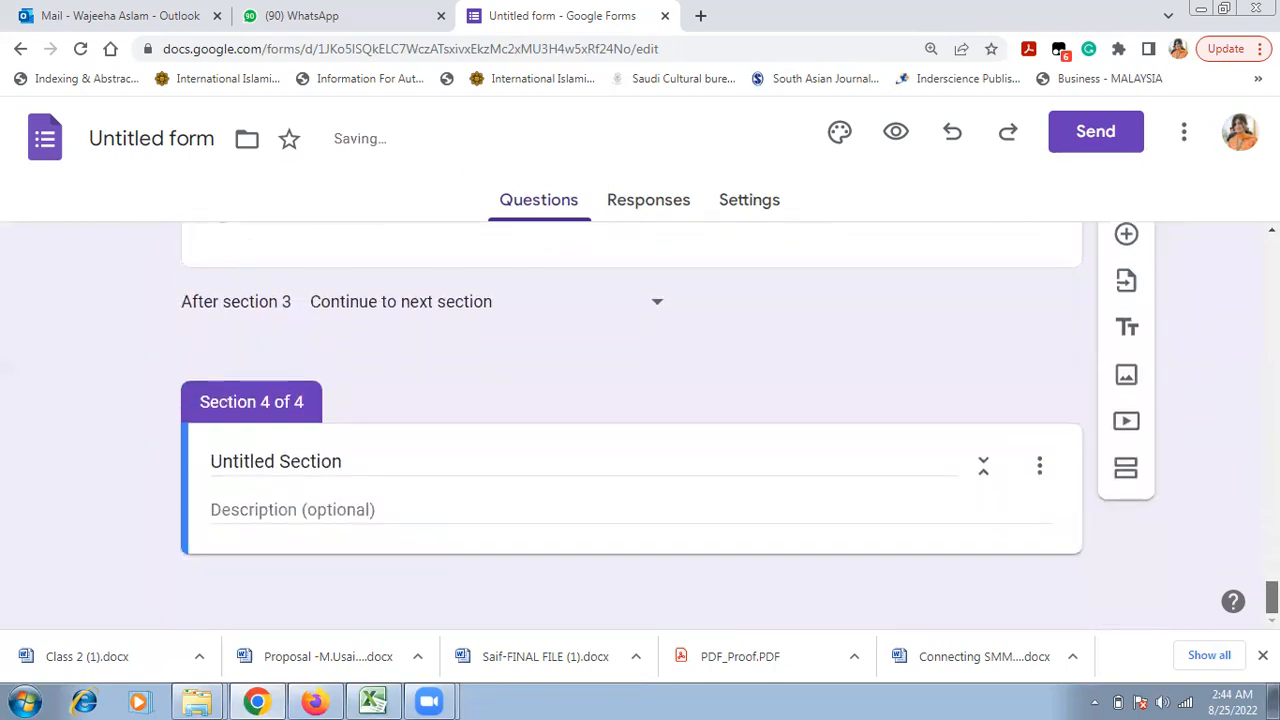
{"action": "key", "text": "alt+Tab"}
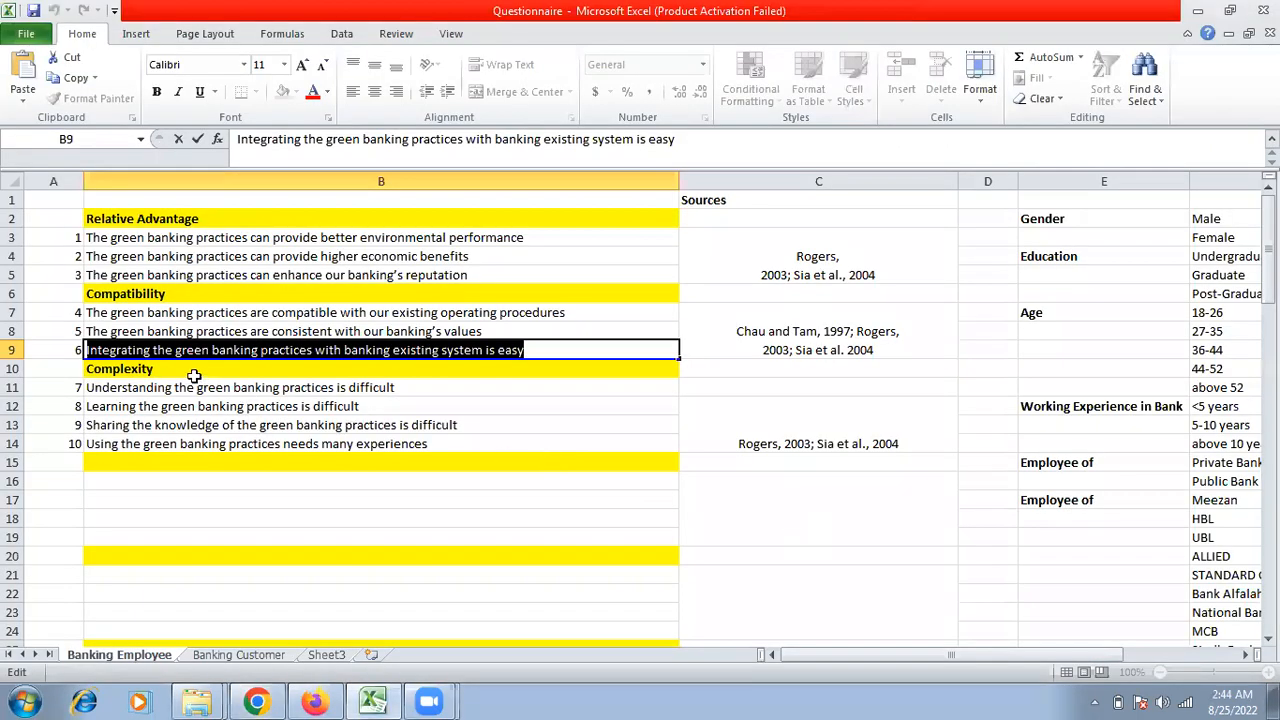
{"action": "key", "text": "Return"}
{"action": "key", "text": "ctrl+Down"}
{"action": "left_click_drag", "start_coordinate": [157, 370], "coordinate": [61, 374]}
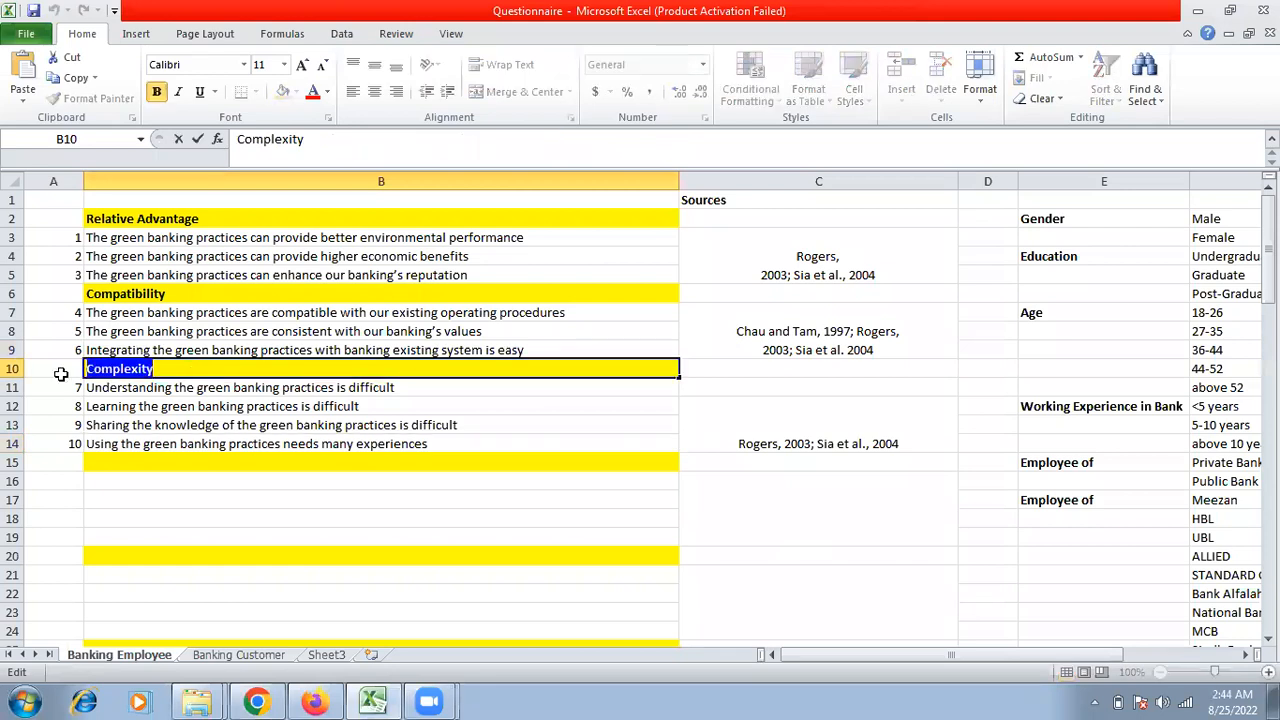
{"action": "key", "text": "alt+Tab"}
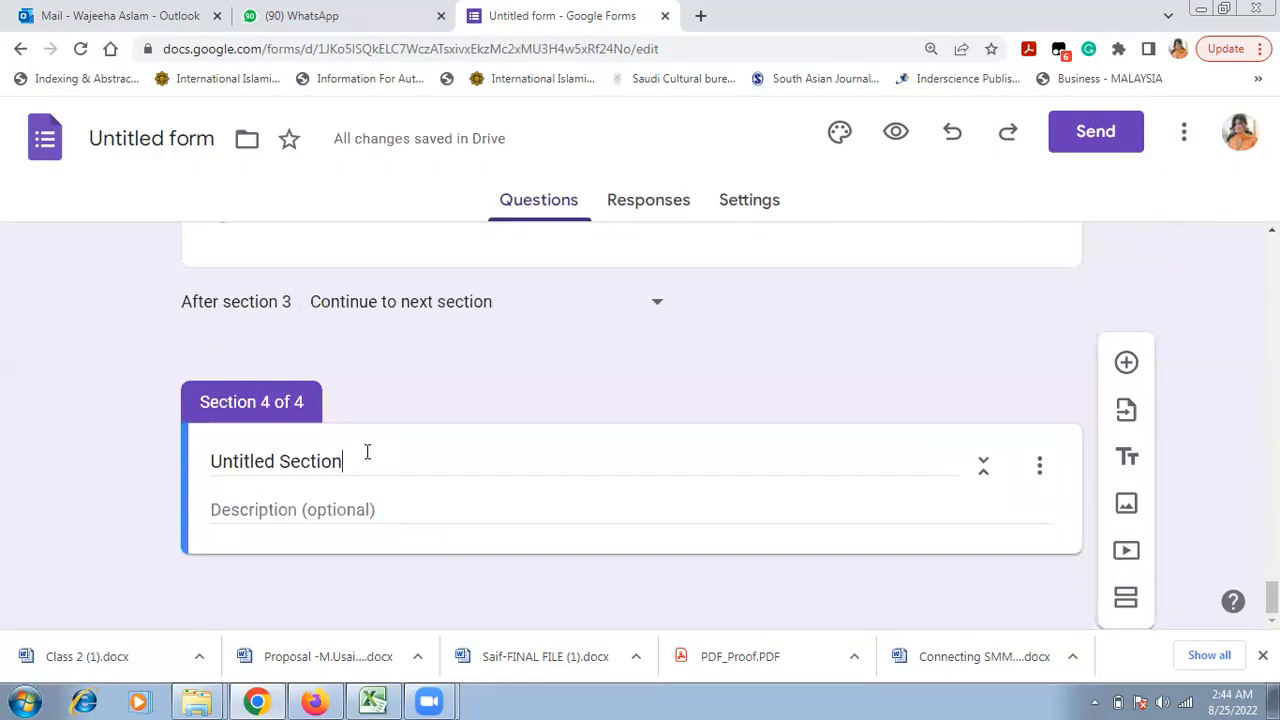
{"action": "left_click", "coordinate": [367, 452]}
{"action": "key", "text": "ctrl+a"}
{"action": "key", "text": "ctrl+v"}
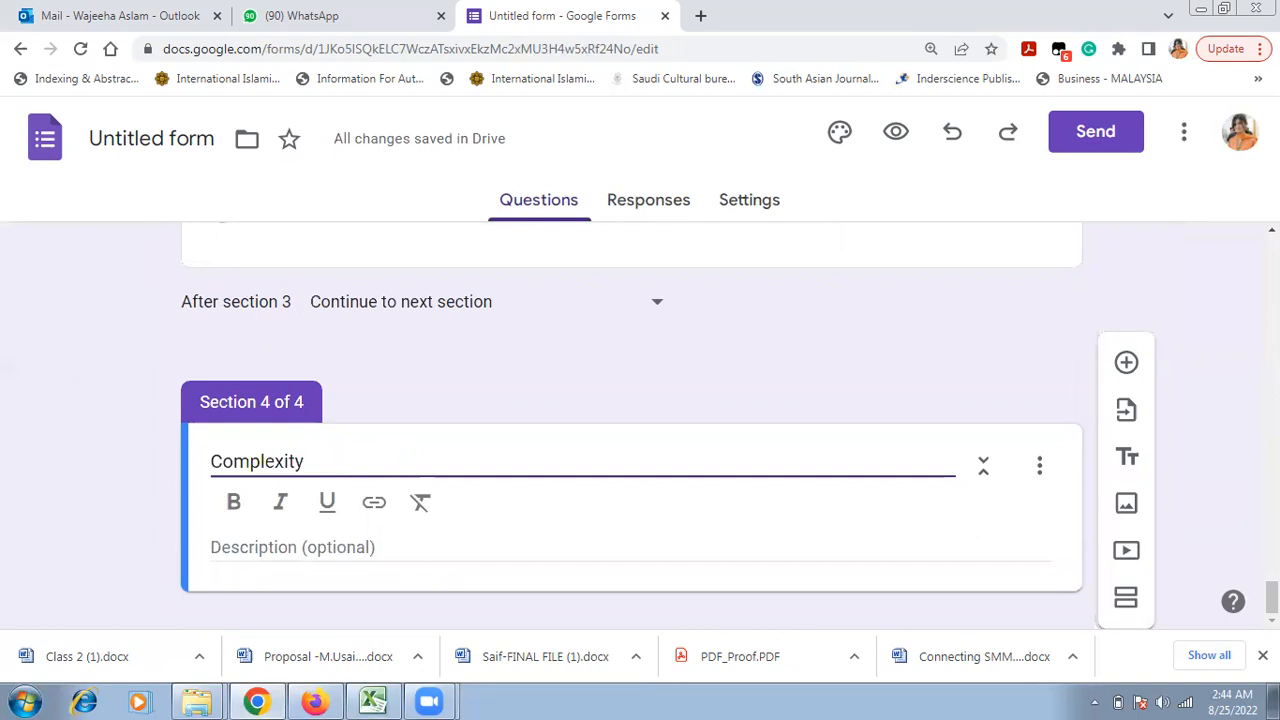
Step: Add a question to the Complexity section with the Excel item "Understanding the green banking practices is difficult"
{"action": "left_click_drag", "start_coordinate": [1272, 596], "coordinate": [1272, 609]}
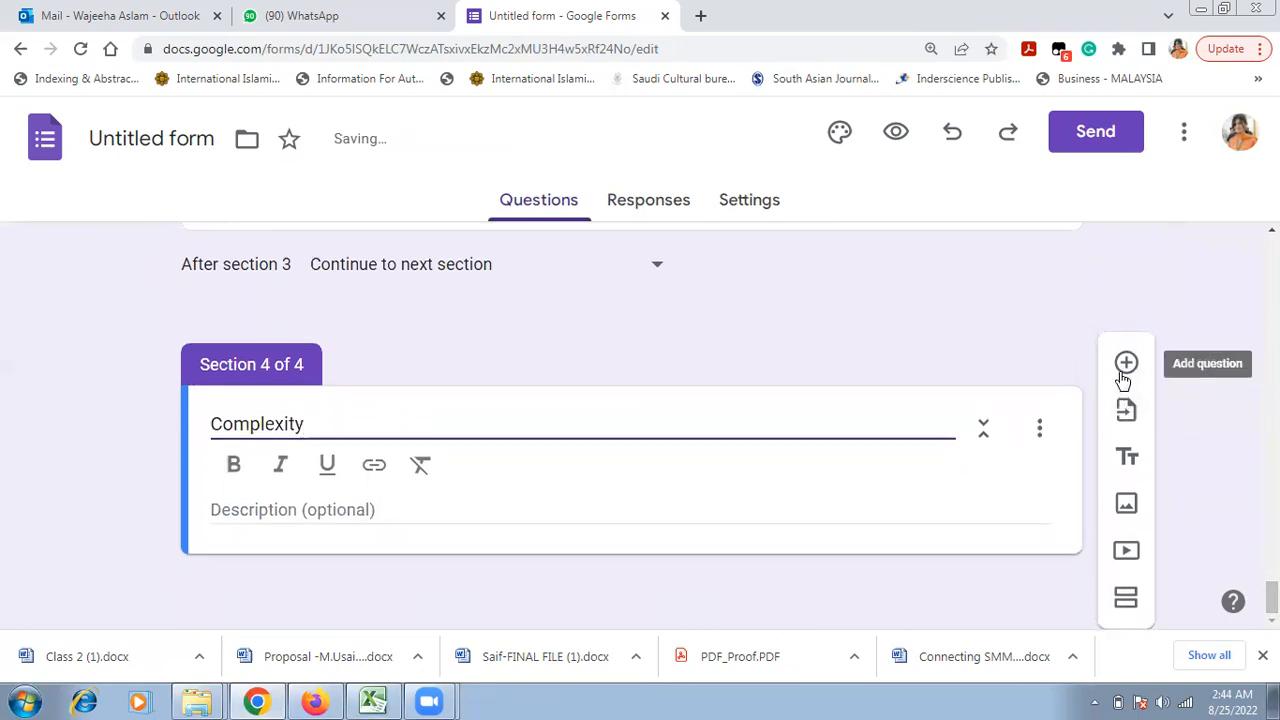
{"action": "left_click", "coordinate": [1126, 364]}
{"action": "key", "text": "alt+Tab"}
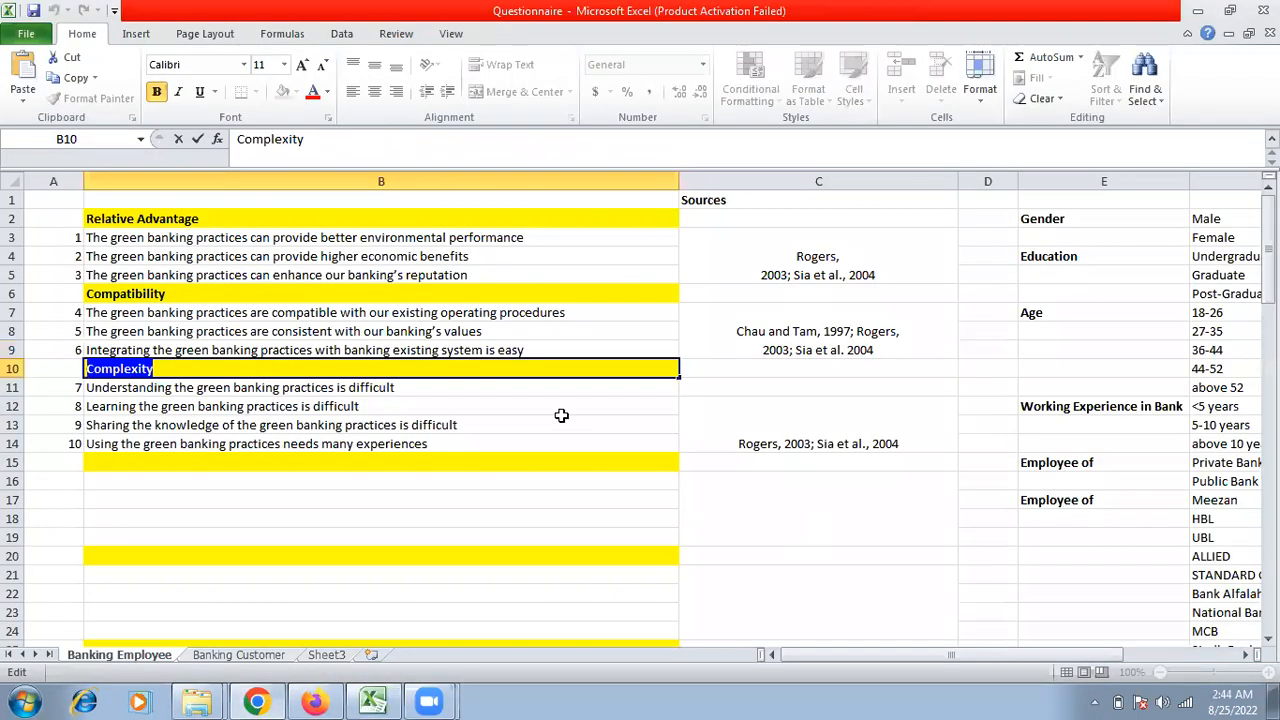
{"action": "double_click", "coordinate": [405, 387]}
{"action": "left_click_drag", "start_coordinate": [405, 387], "coordinate": [68, 390]}
{"action": "key", "text": "alt+Tab"}
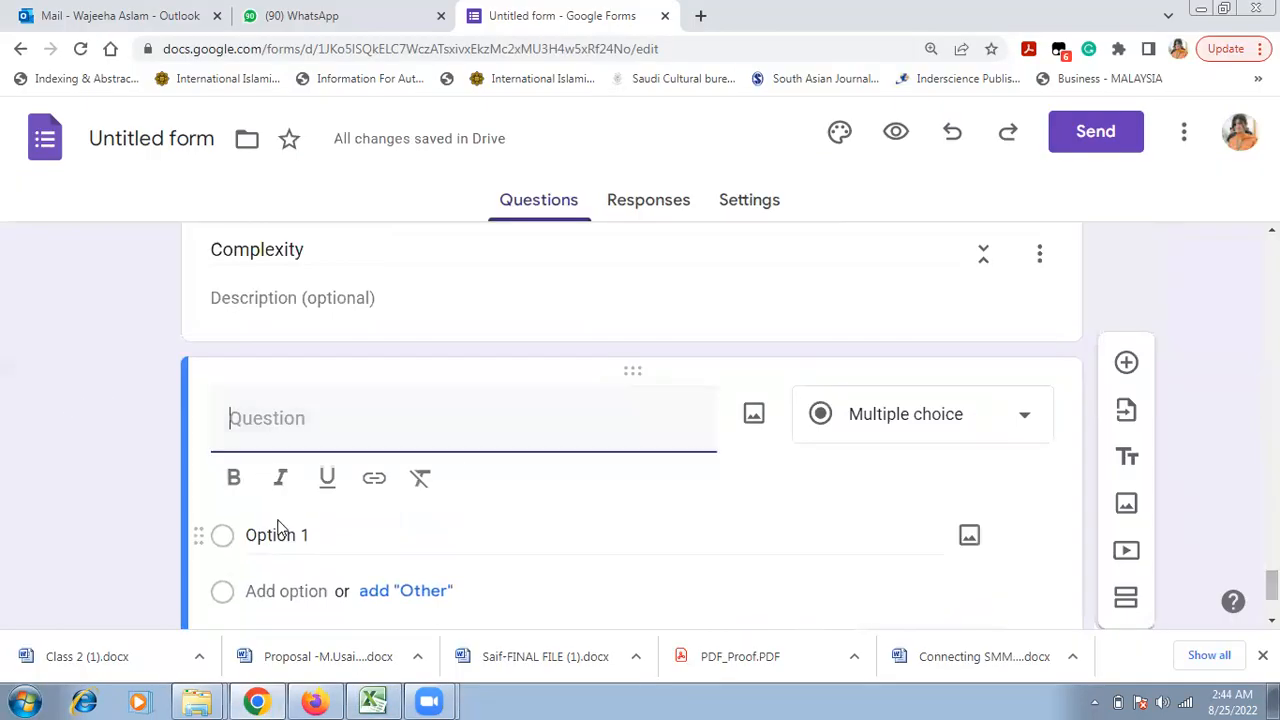
{"action": "left_click", "coordinate": [279, 426]}
{"action": "key", "text": "ctrl+v"}
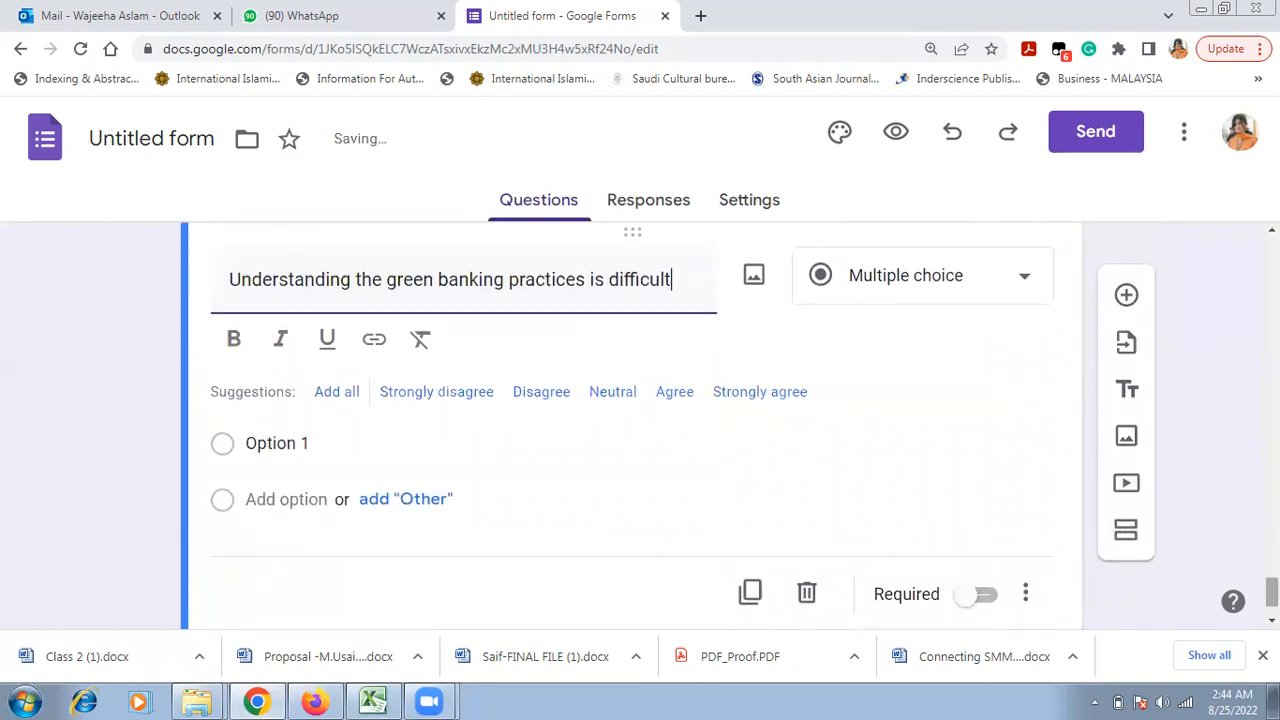
Step: Enter the first four answer options for the question: Strongly Agree, Agree, Neutral and Disagree
{"action": "left_click", "coordinate": [354, 448]}
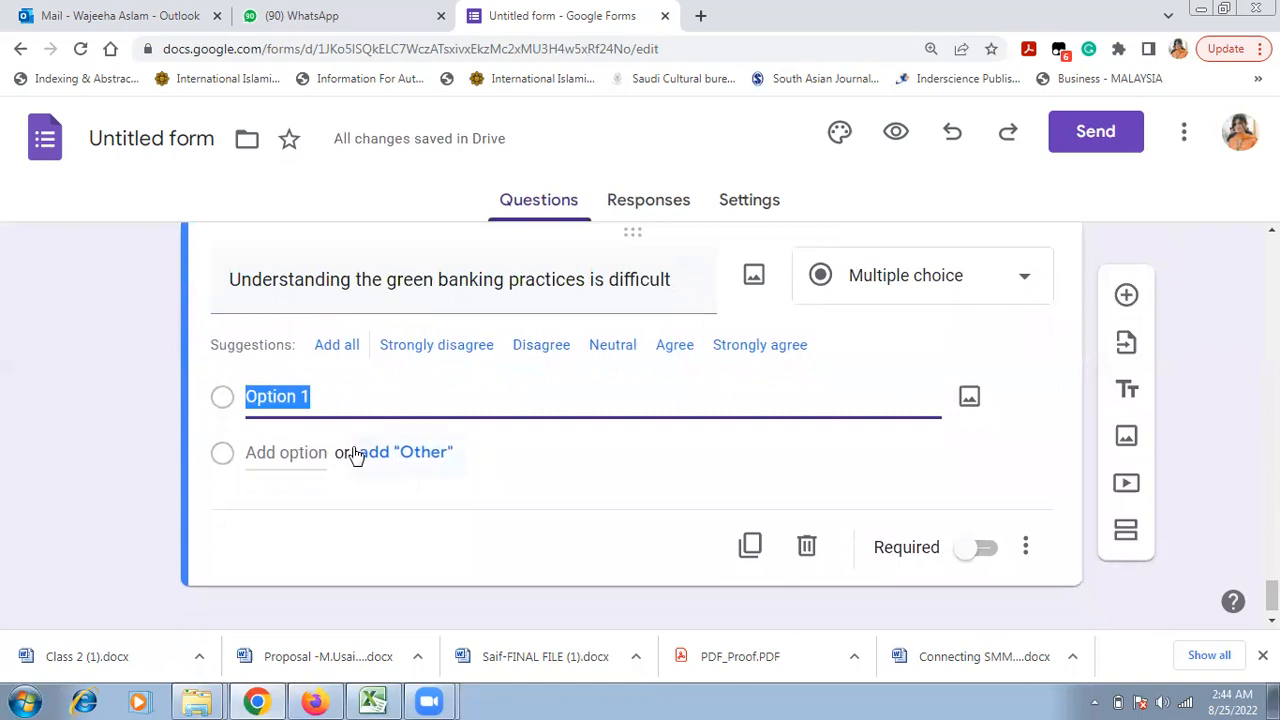
{"action": "type", "text": "Strongly "}
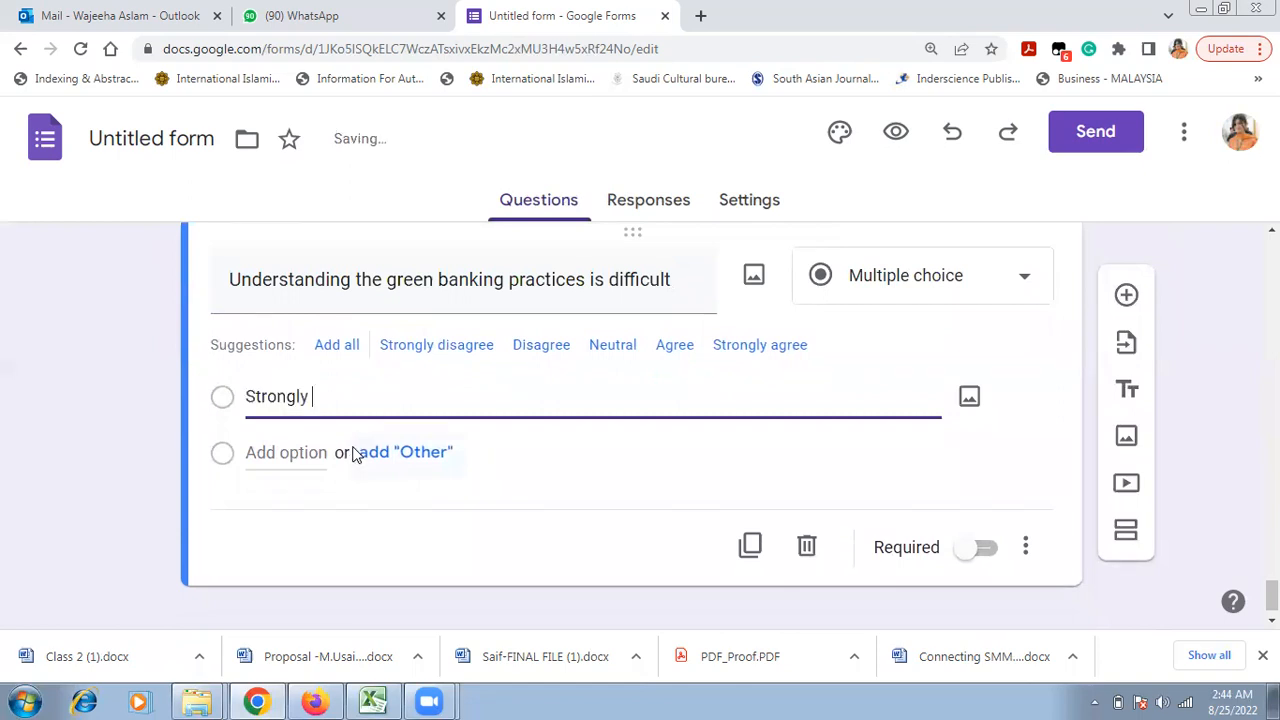
{"action": "type", "text": "Agree"}
{"action": "key", "text": "Return"}
{"action": "type", "text": "Agr"}
{"action": "key", "text": "Return"}
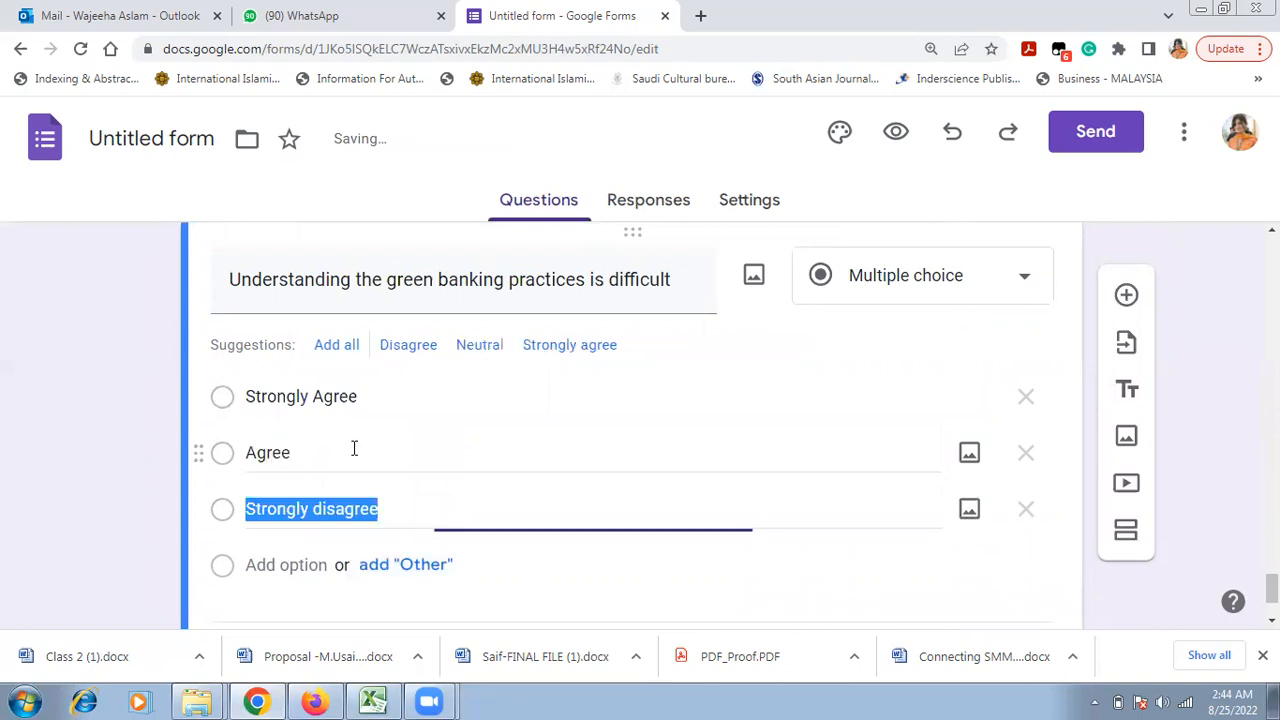
{"action": "type", "text": "Neutral"}
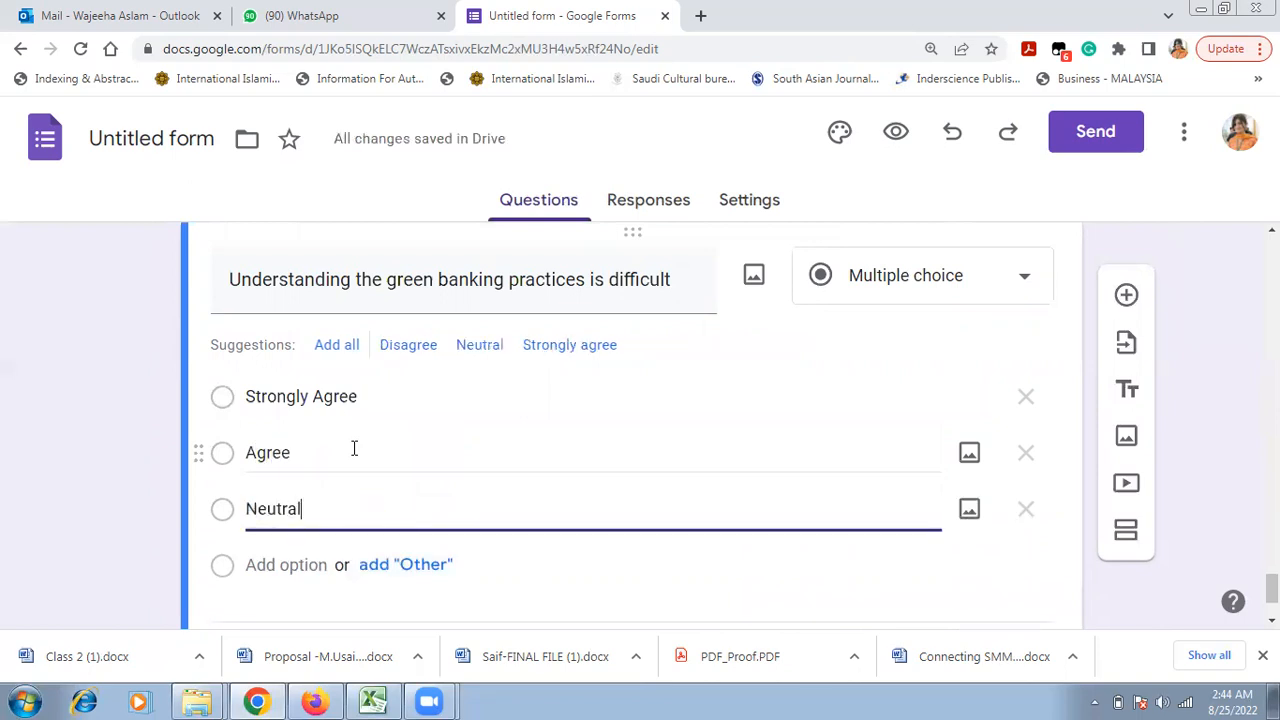
{"action": "key", "text": "Return"}
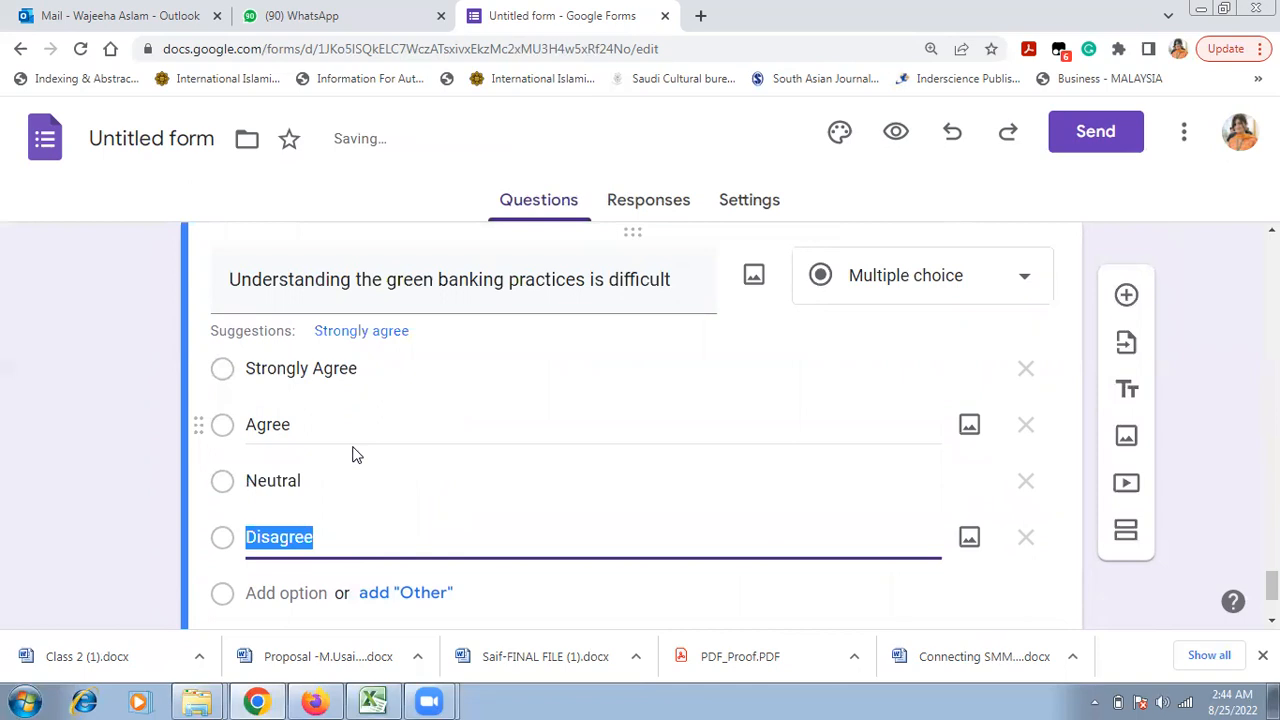
Step: Add "Strongly disagree" as the fifth answer option and make the question required
{"action": "key", "text": "Return"}
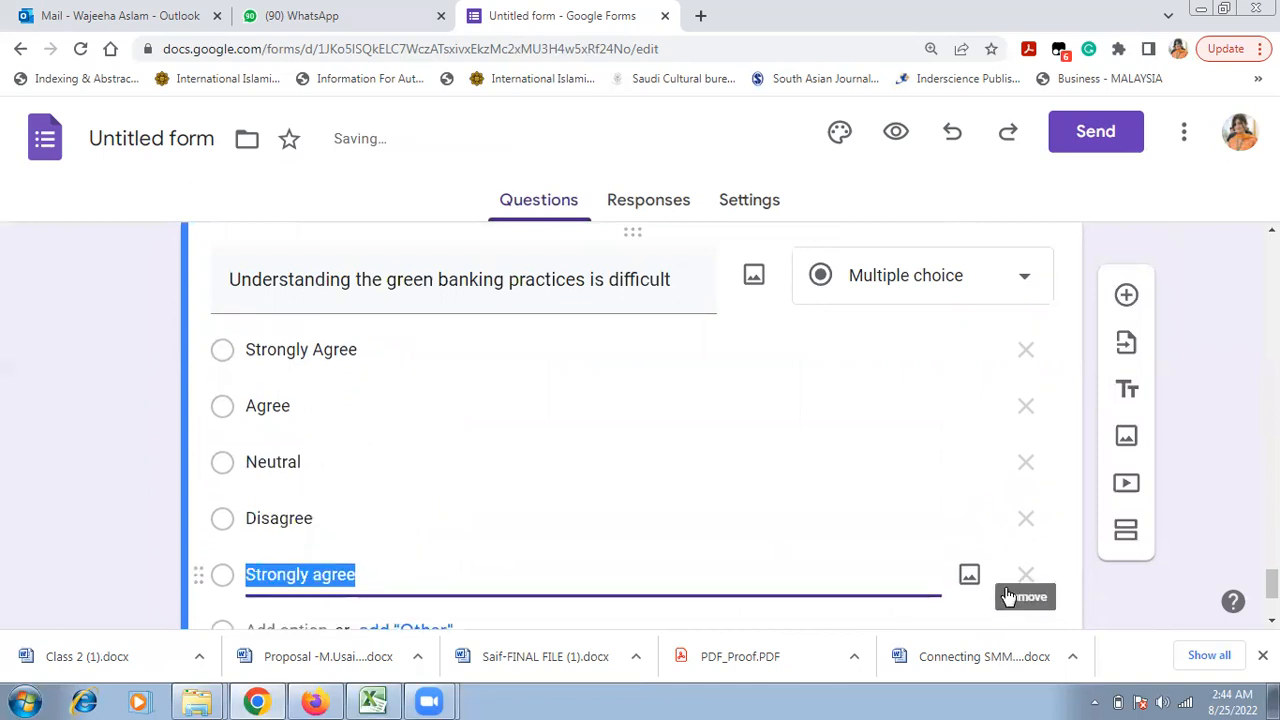
{"action": "key", "text": "End"}
{"action": "key", "text": "BackSpace"}
{"action": "key", "text": "BackSpace"}
{"action": "key", "text": "BackSpace"}
{"action": "key", "text": "BackSpace"}
{"action": "key", "text": "BackSpace"}
{"action": "key", "text": "BackSpace"}
{"action": "type", "text": "disagree"}
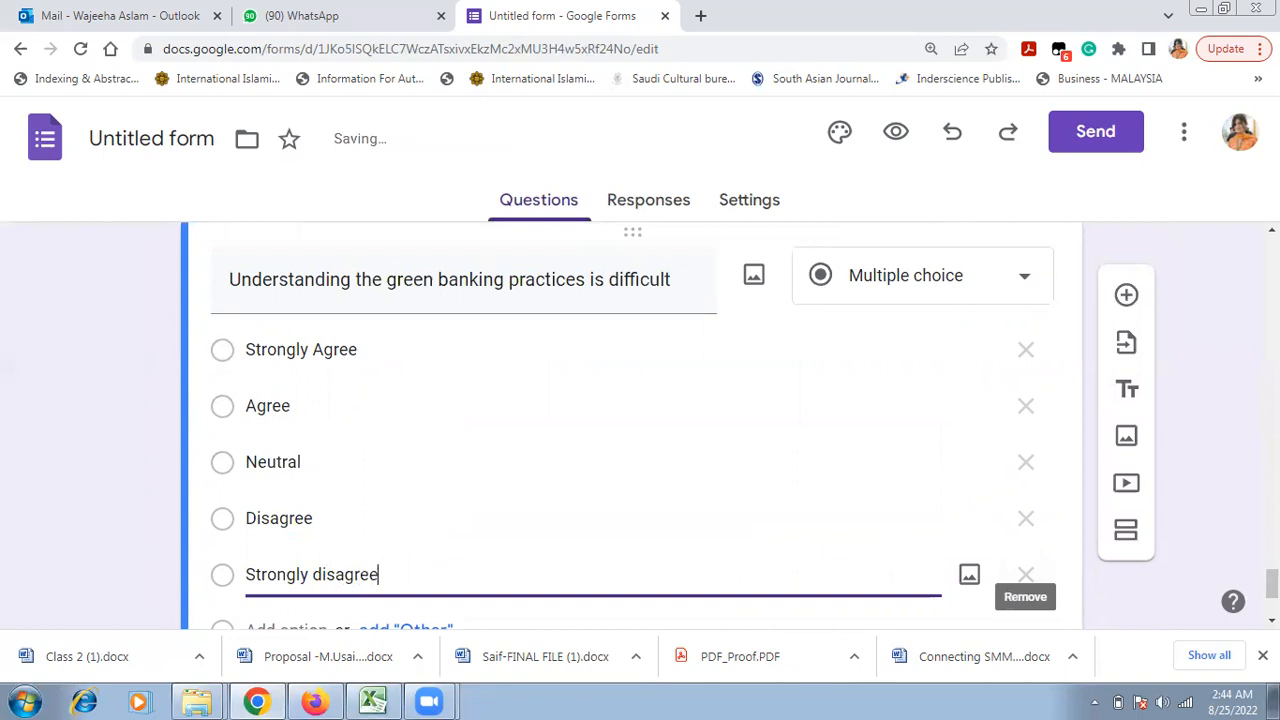
{"action": "scroll", "coordinate": [1111, 571], "scroll_direction": "down", "scroll_amount": 3}
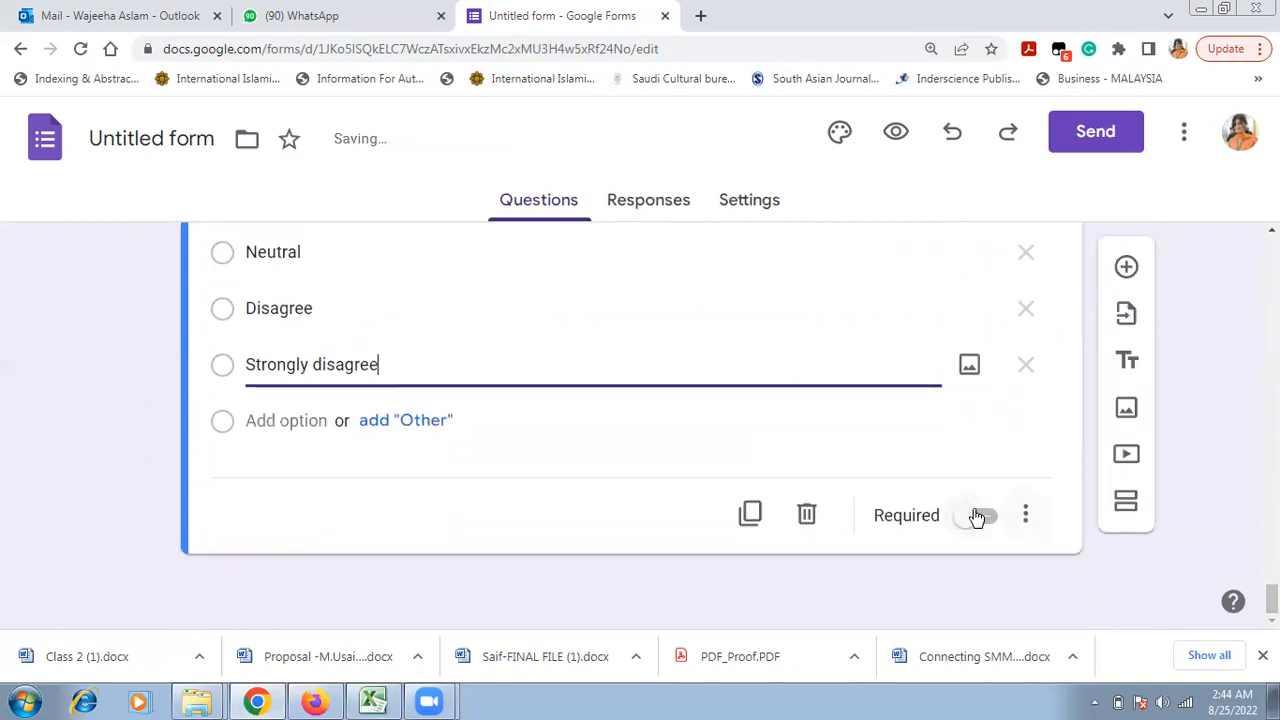
{"action": "left_click", "coordinate": [978, 516]}
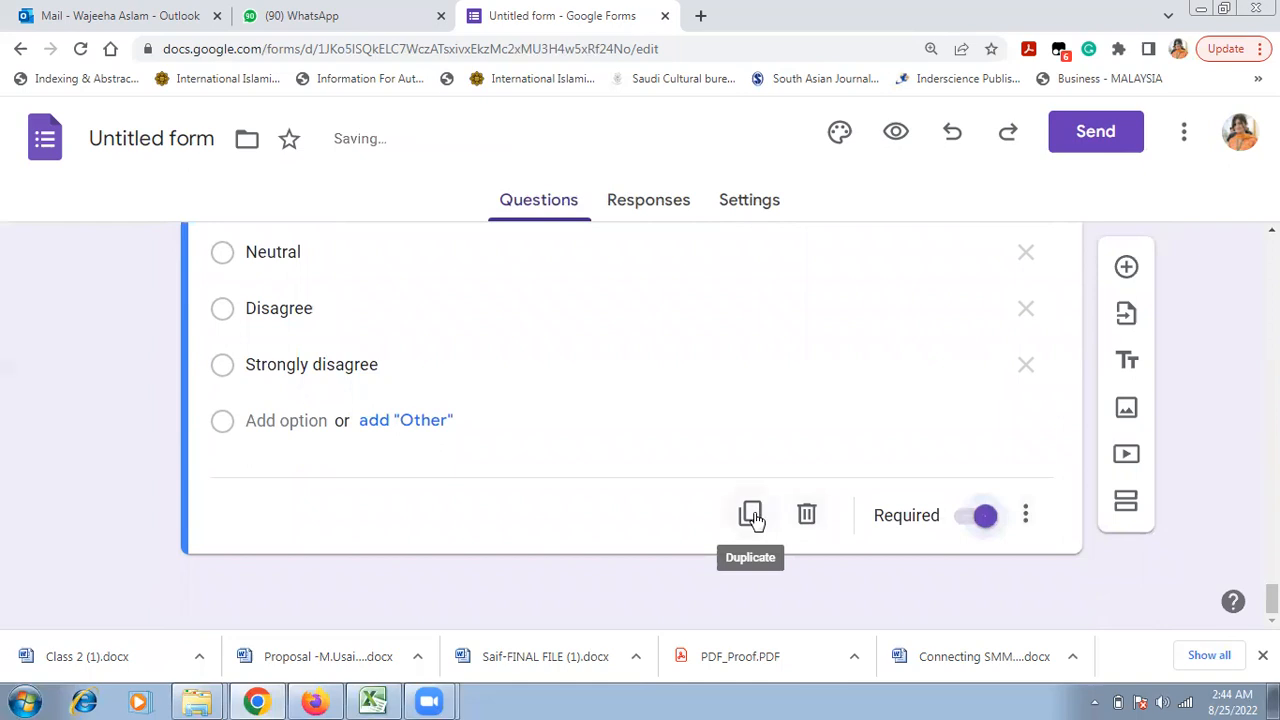
Step: Duplicate the question and replace the copy's text with the Excel item "Learning the green banking practices is difficult"
{"action": "left_click", "coordinate": [751, 516]}
{"action": "key", "text": "alt+Tab"}
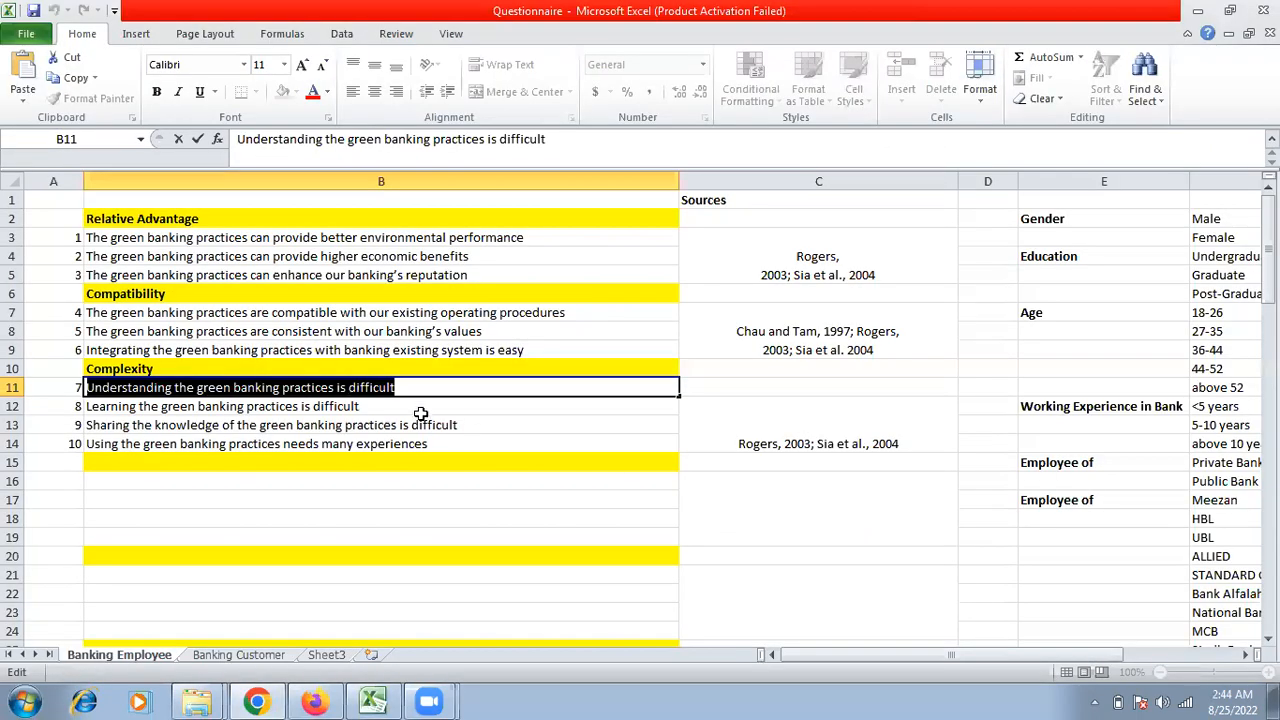
{"action": "left_click", "coordinate": [420, 442]}
{"action": "double_click", "coordinate": [390, 407]}
{"action": "left_click_drag", "start_coordinate": [390, 407], "coordinate": [79, 405]}
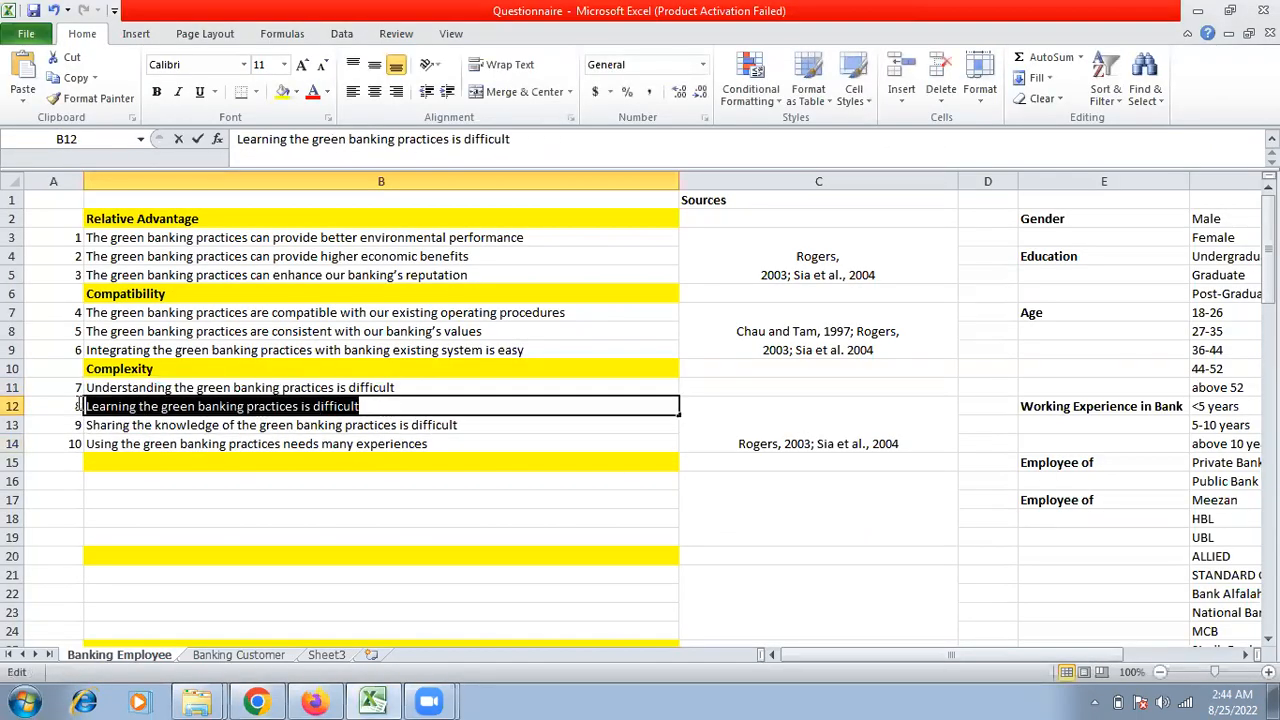
{"action": "key", "text": "ctrl+c"}
{"action": "key", "text": "alt+Tab"}
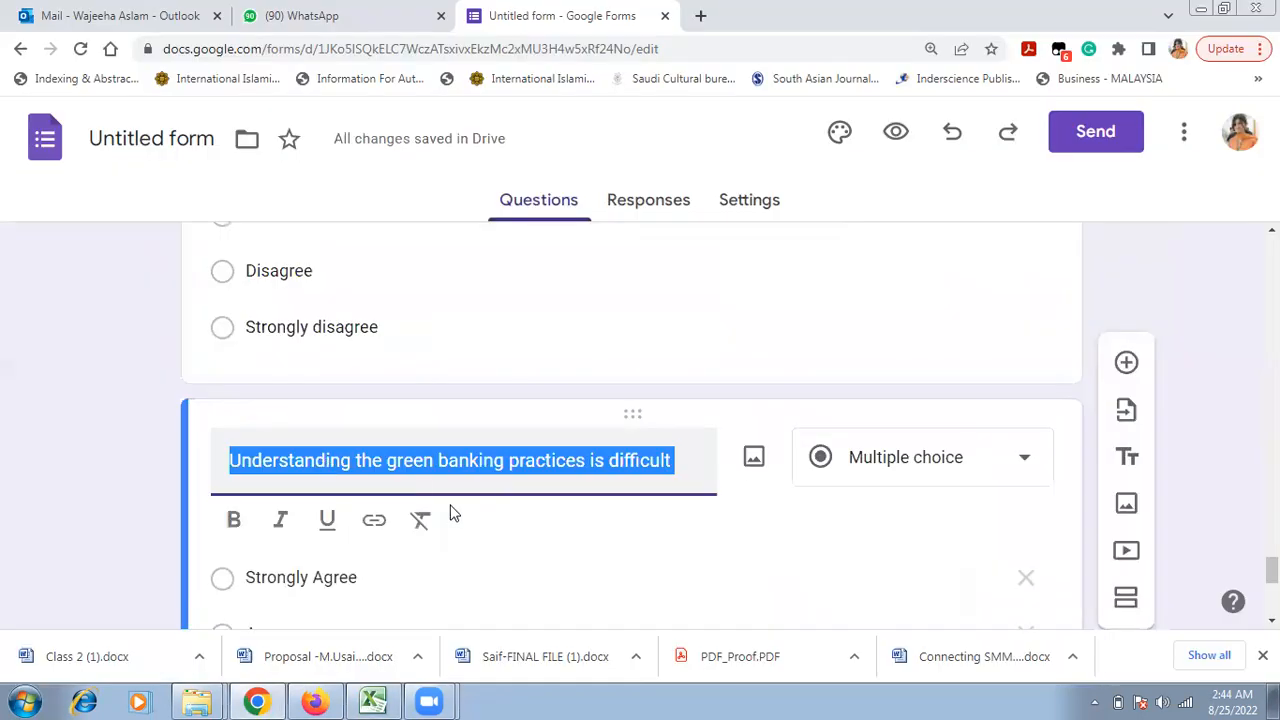
{"action": "key", "text": "ctrl+v"}
Step: Duplicate the learning question and replace the copy's text with the Excel item "Sharing the knowledge of the green banking practices is difficult"
{"action": "scroll", "coordinate": [842, 563], "scroll_direction": "down", "scroll_amount": 5}
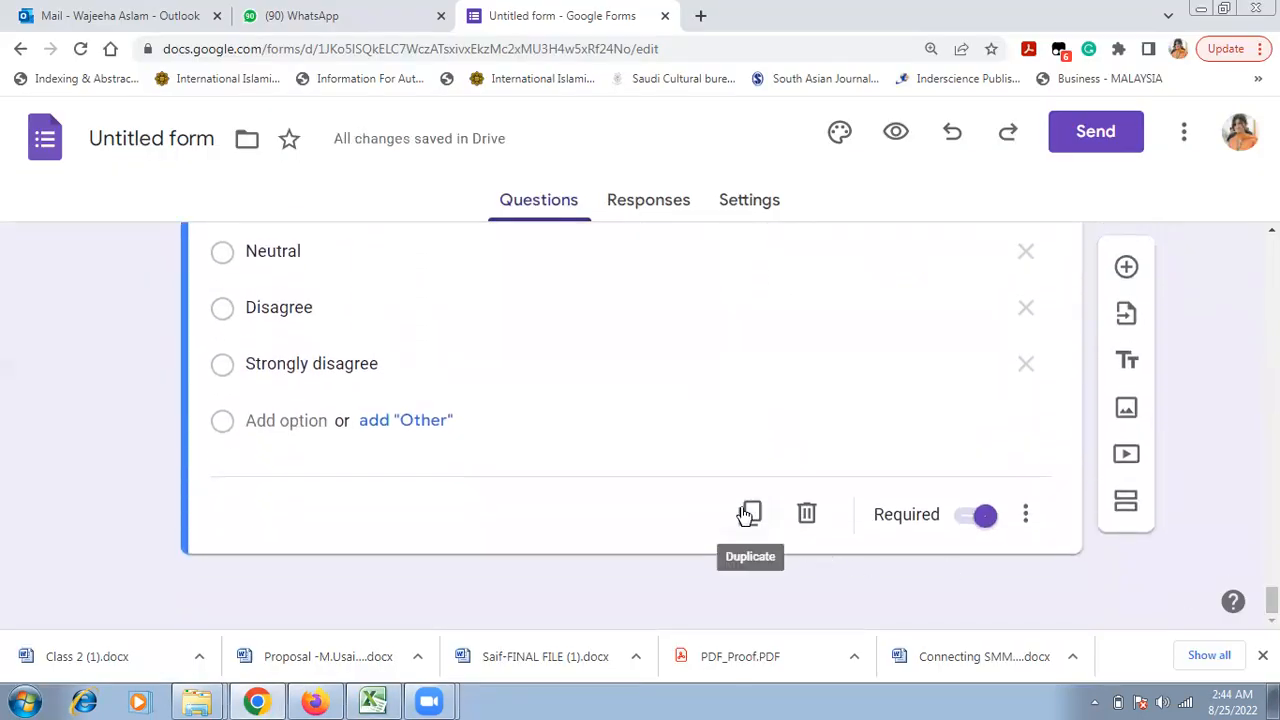
{"action": "left_click", "coordinate": [750, 513]}
{"action": "key", "text": "alt+Tab"}
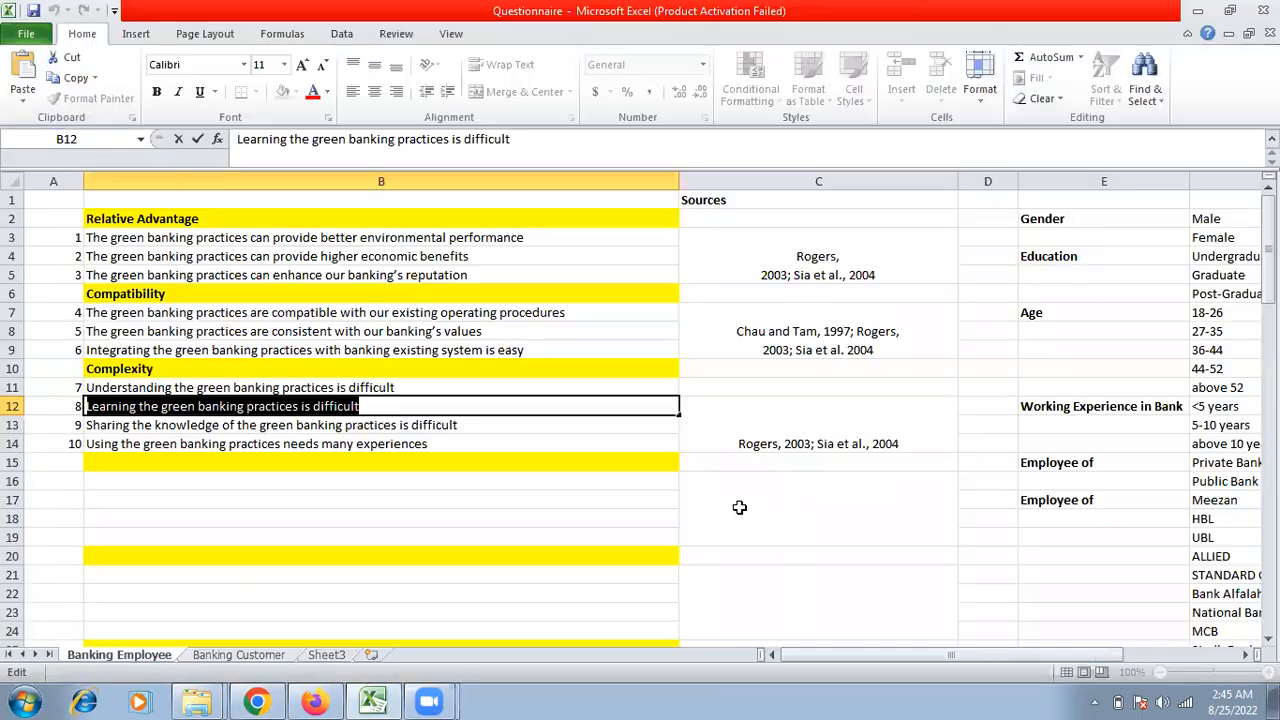
{"action": "double_click", "coordinate": [484, 427]}
{"action": "left_click_drag", "start_coordinate": [458, 425], "coordinate": [76, 422]}
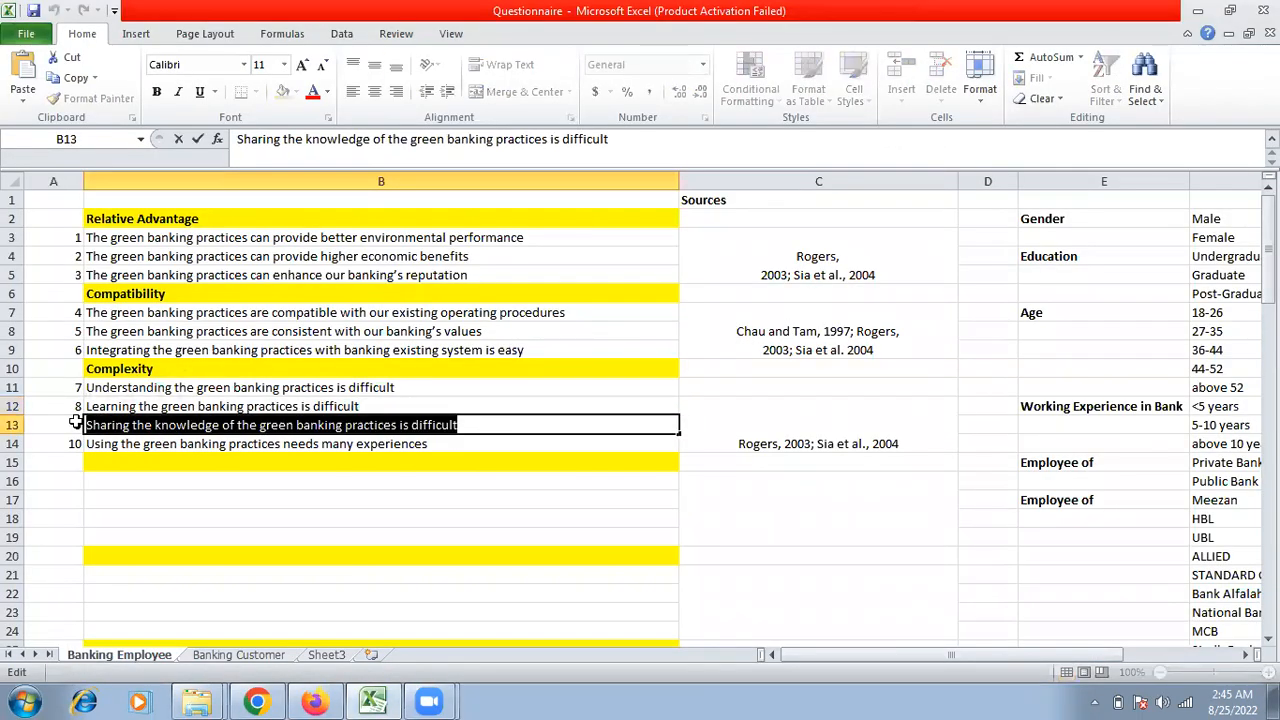
{"action": "key", "text": "ctrl+c"}
{"action": "key", "text": "alt+Tab"}
{"action": "key", "text": "ctrl+v"}
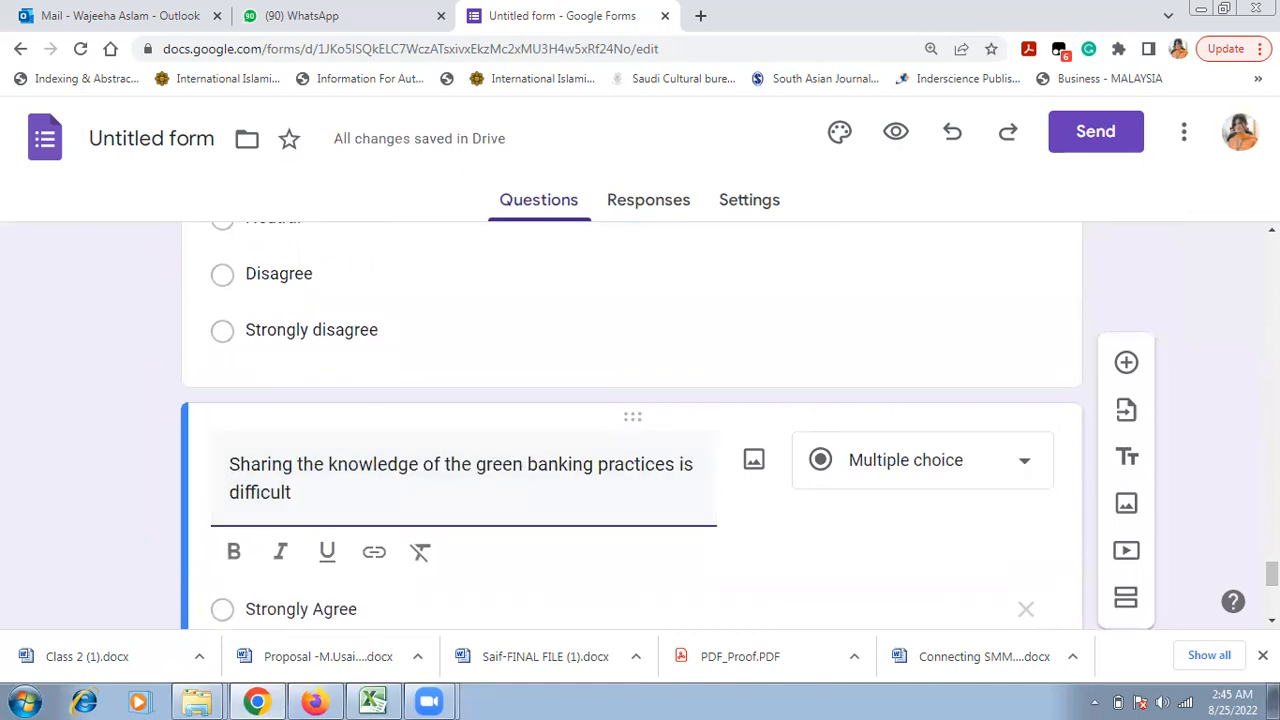
Step: Duplicate the knowledge-sharing question and replace the copy's text with the Excel item "Using the green banking practices needs many experiences"
{"action": "scroll", "coordinate": [772, 580], "scroll_direction": "down", "scroll_amount": 4}
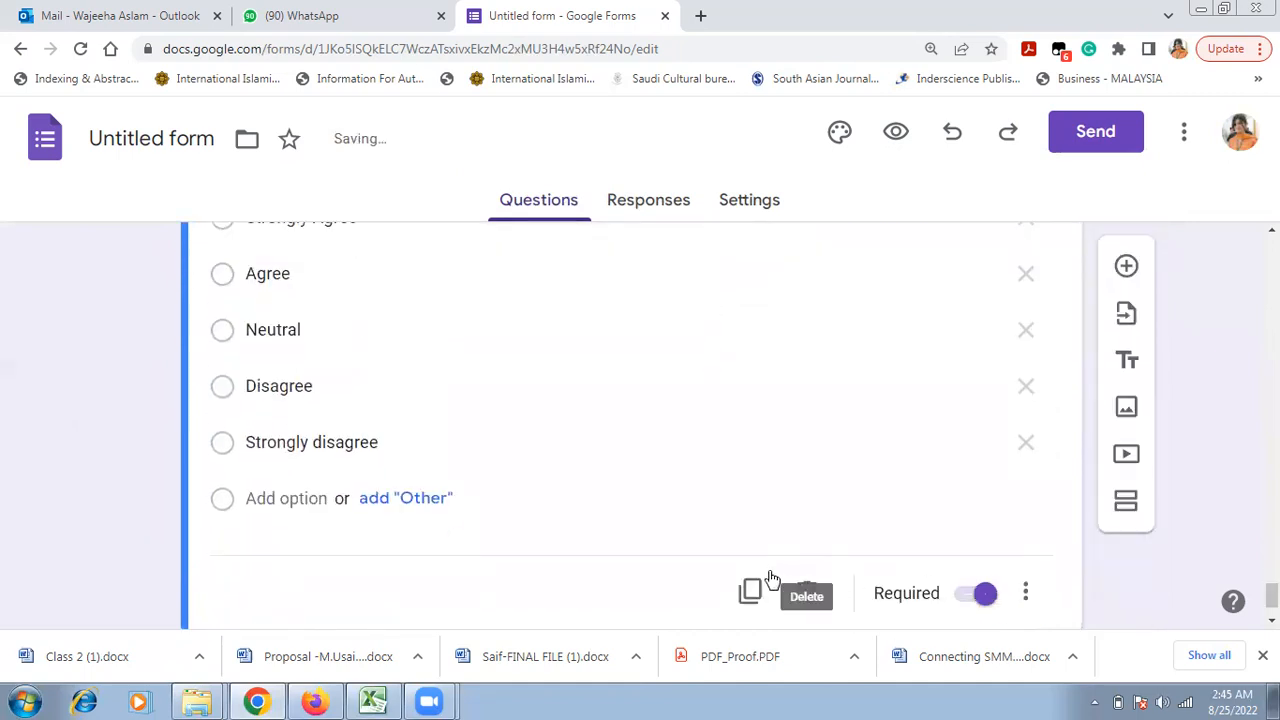
{"action": "left_click", "coordinate": [752, 592]}
{"action": "key", "text": "alt+Tab"}
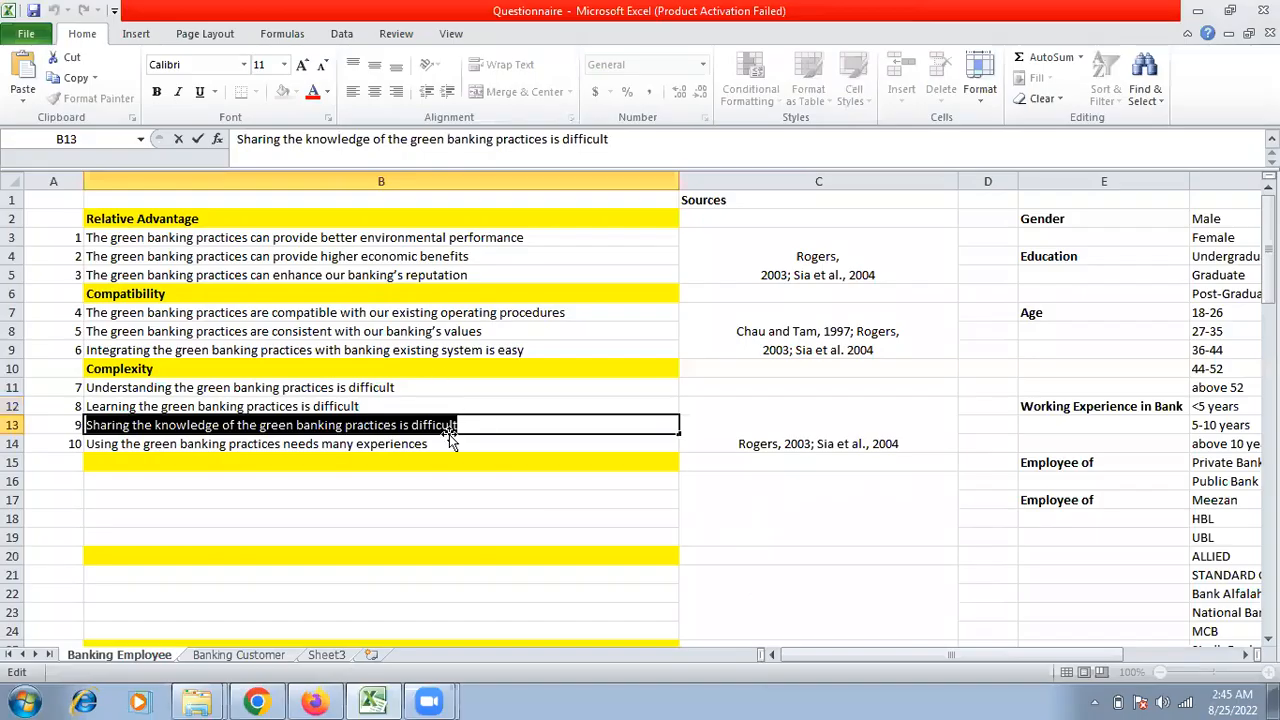
{"action": "double_click", "coordinate": [450, 444]}
{"action": "left_click_drag", "start_coordinate": [450, 444], "coordinate": [62, 447]}
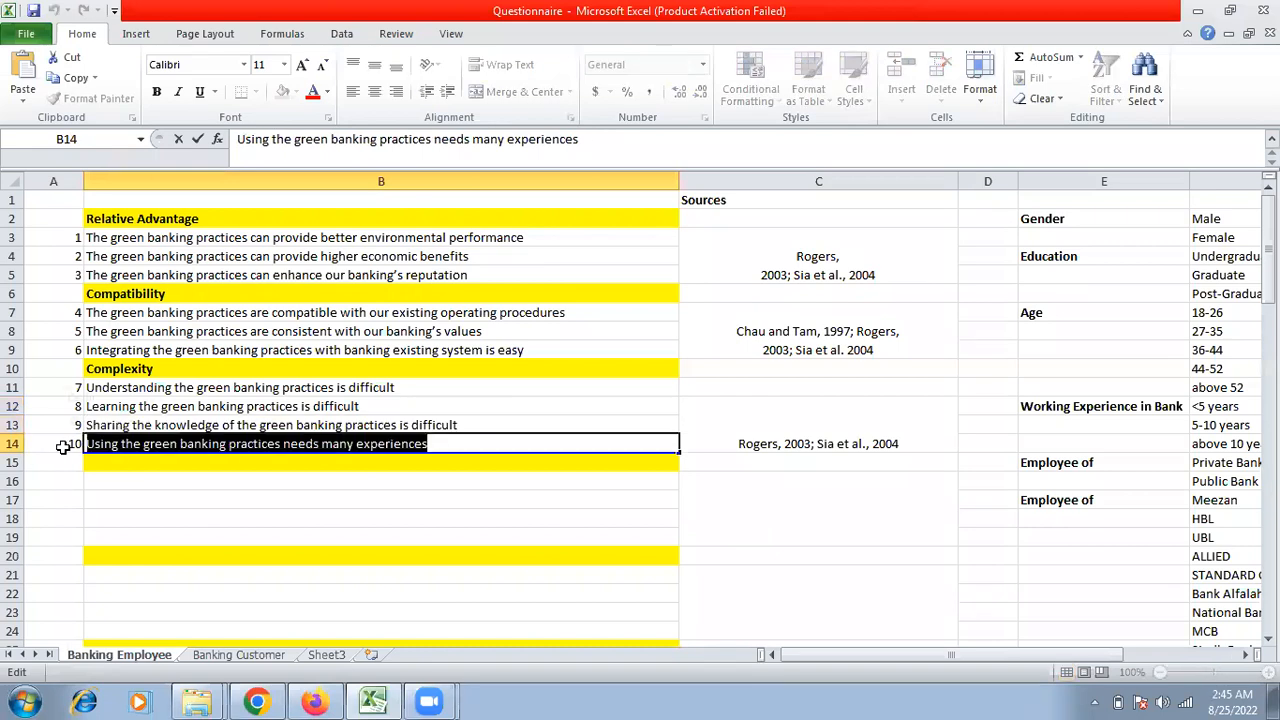
{"action": "key", "text": "alt+Tab"}
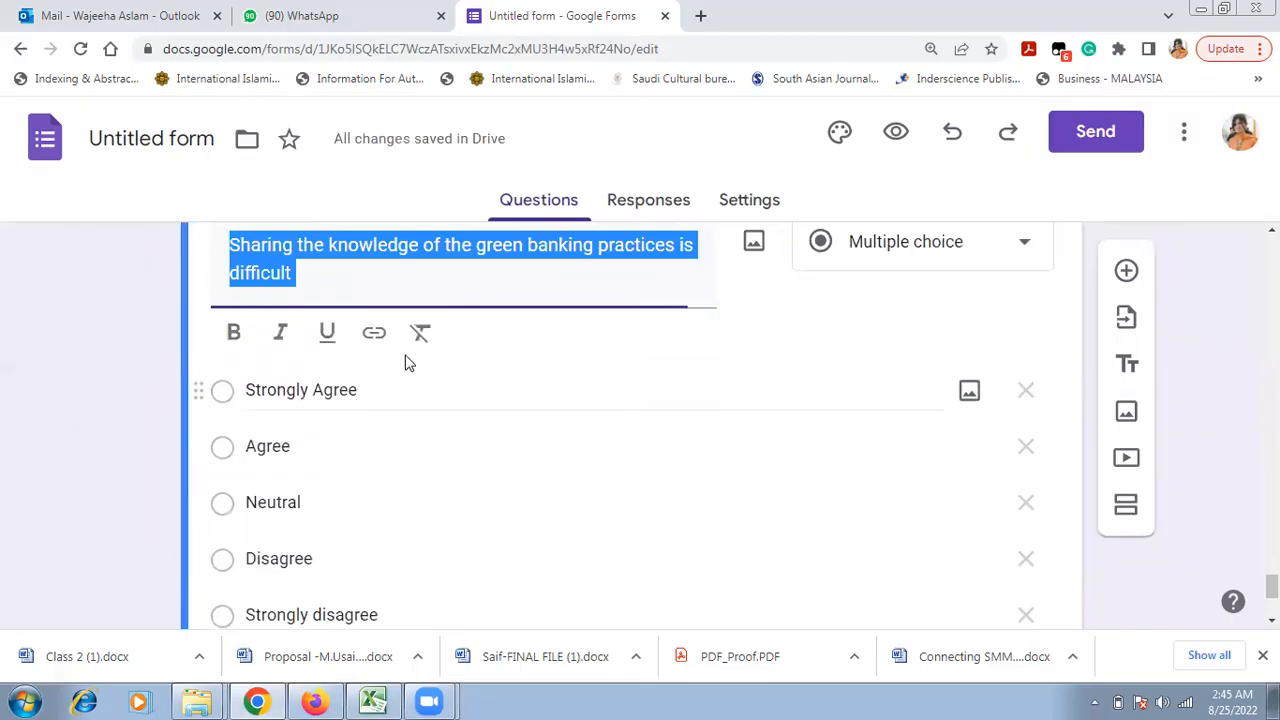
{"action": "key", "text": "ctrl+v"}
{"action": "scroll", "coordinate": [1123, 409], "scroll_direction": "down", "scroll_amount": 1}
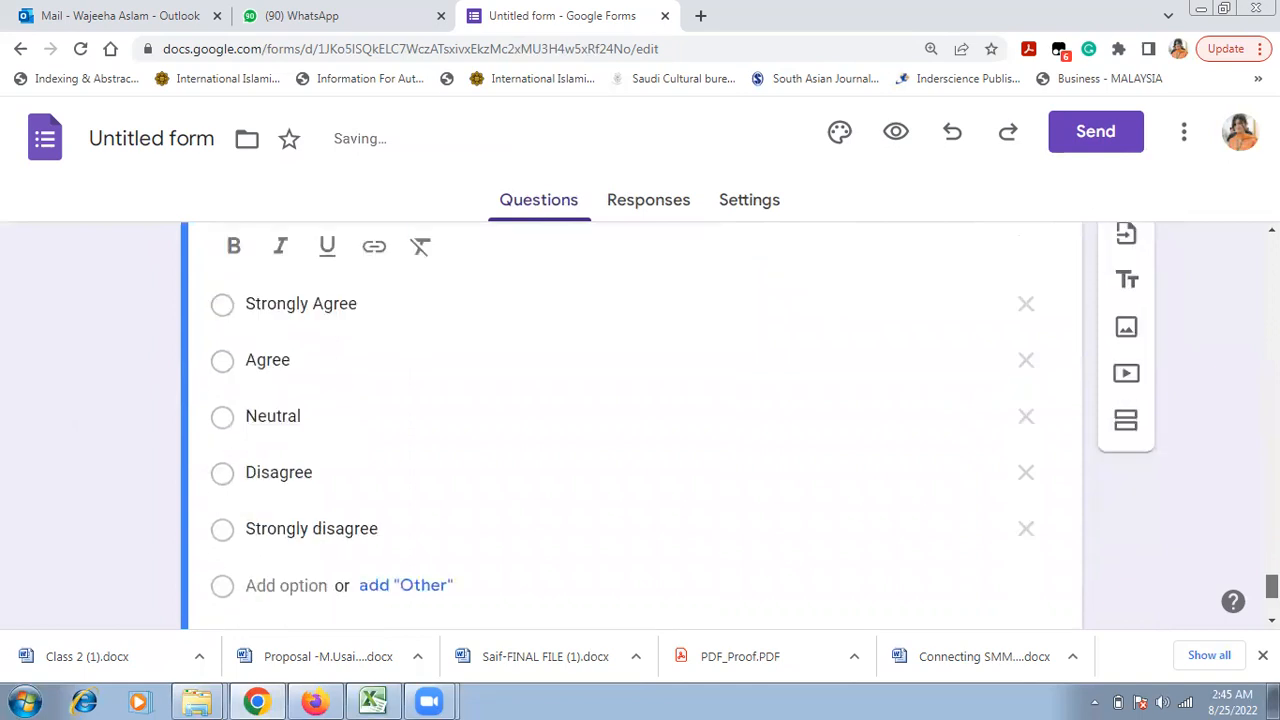
{"action": "scroll", "coordinate": [640, 420], "scroll_direction": "down", "scroll_amount": 2}
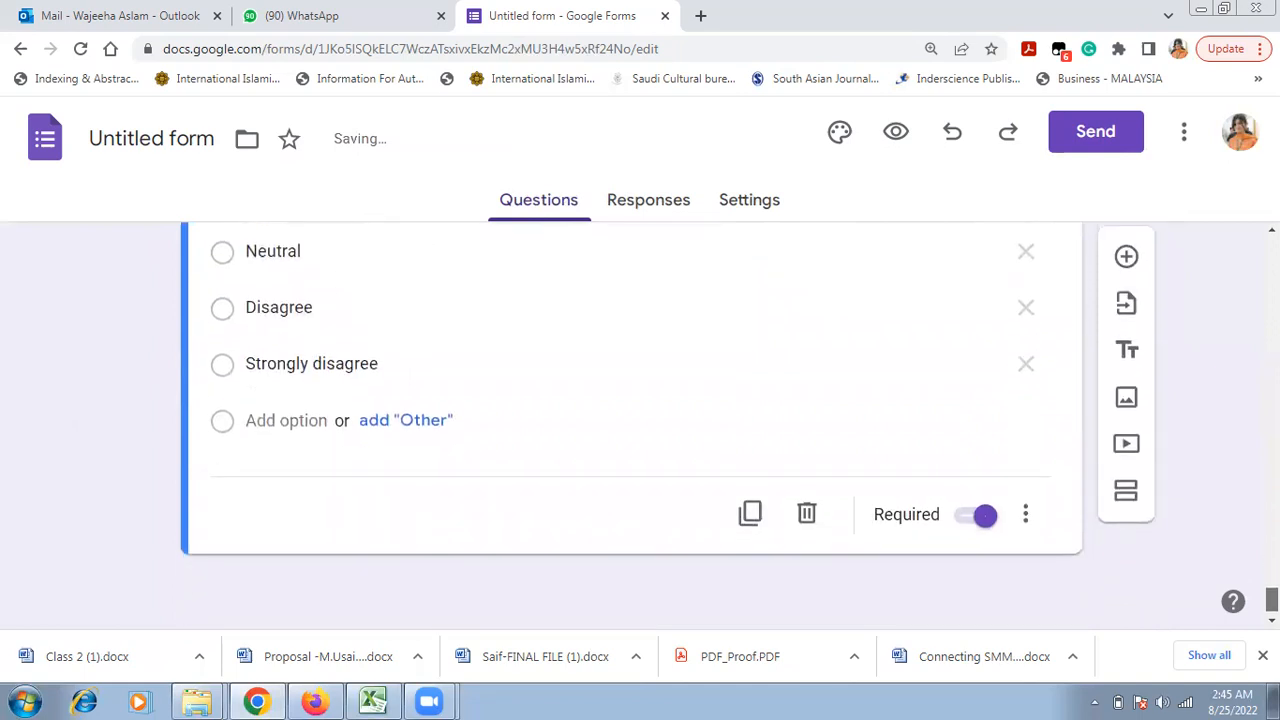
Step: Generate a shortened link for sending the form and switch to WhatsApp Web
{"action": "left_click", "coordinate": [1090, 140]}
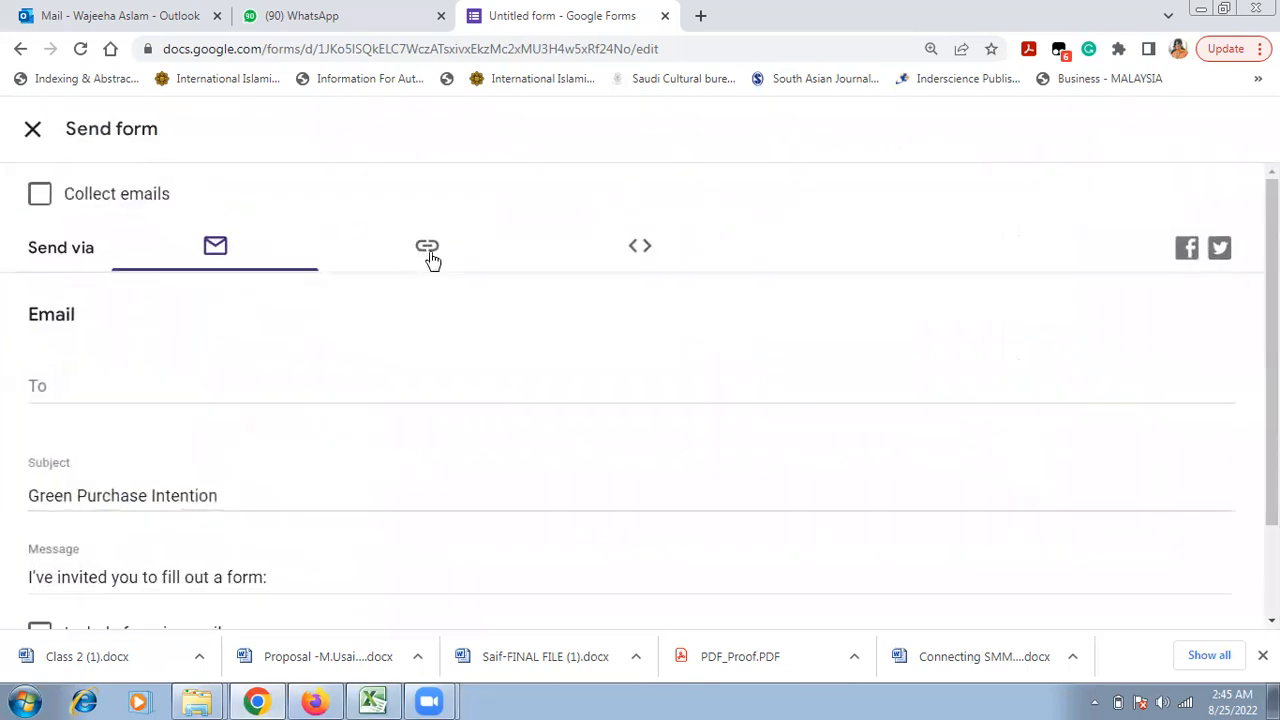
{"action": "left_click", "coordinate": [430, 249]}
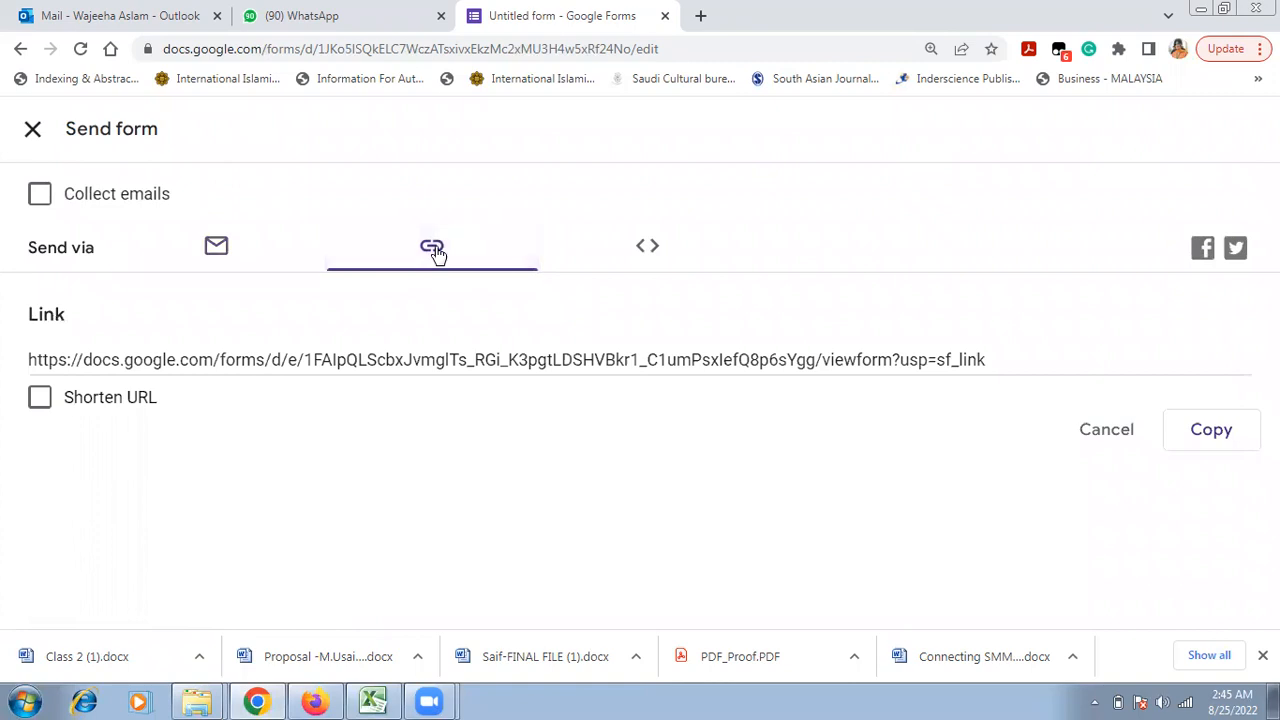
{"action": "left_click", "coordinate": [40, 399]}
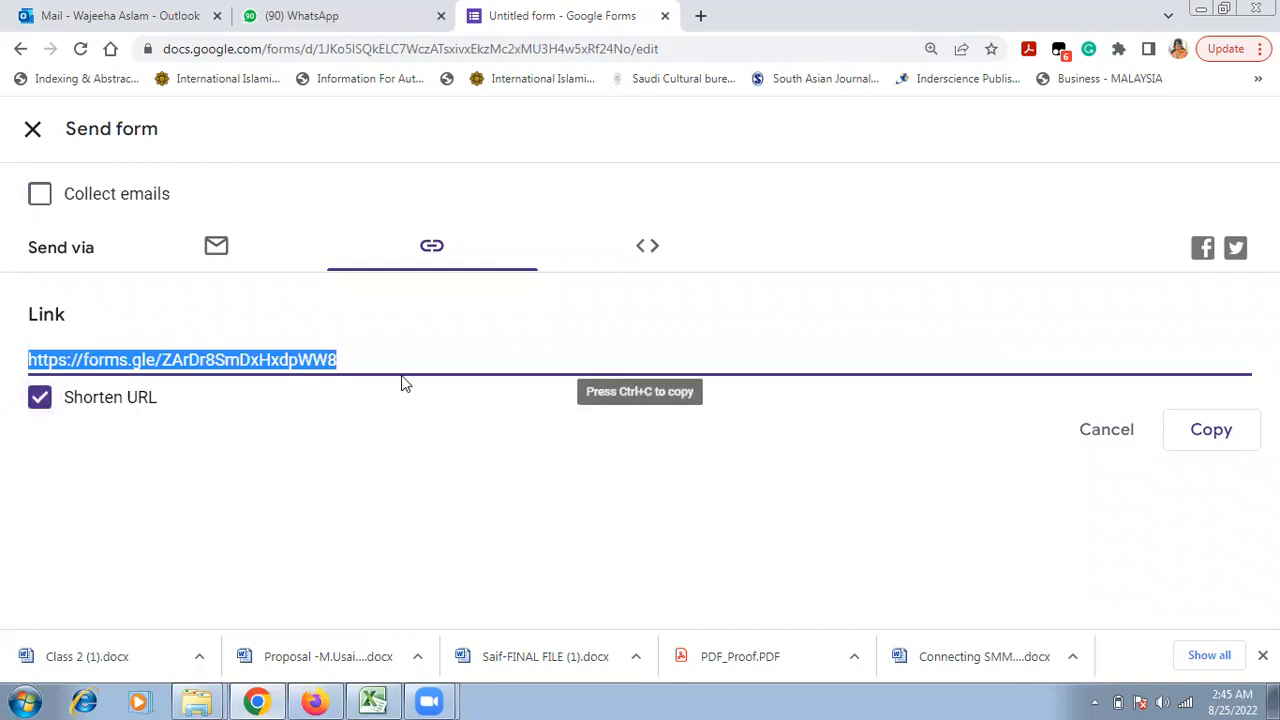
{"action": "left_click", "coordinate": [349, 10]}
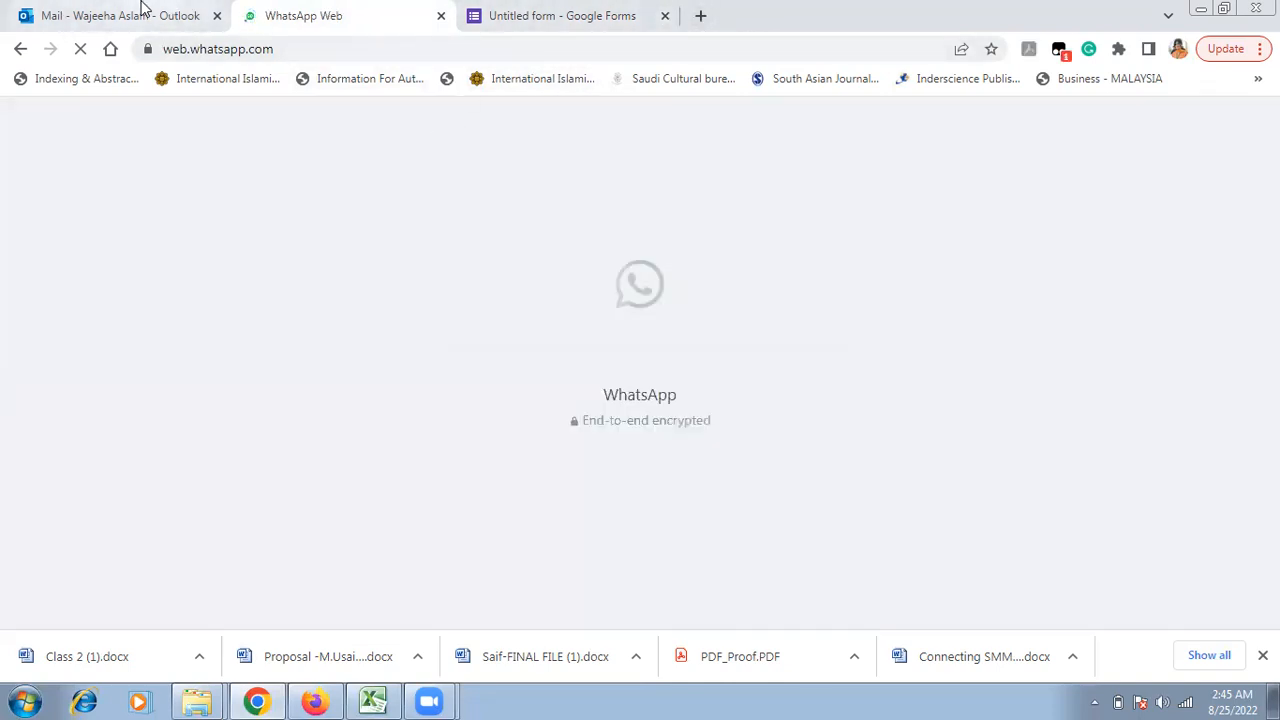
{"action": "left_click", "coordinate": [141, 10]}
{"action": "left_click", "coordinate": [266, 12]}
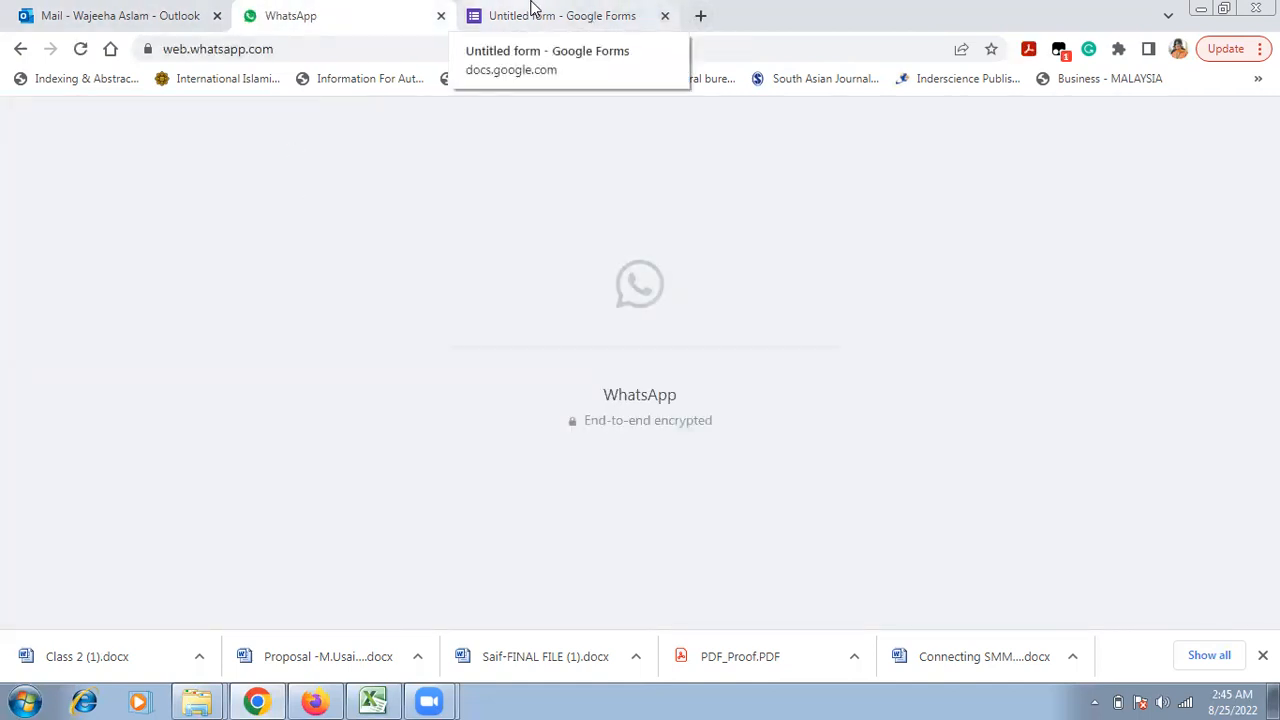
{"action": "left_click", "coordinate": [531, 8]}
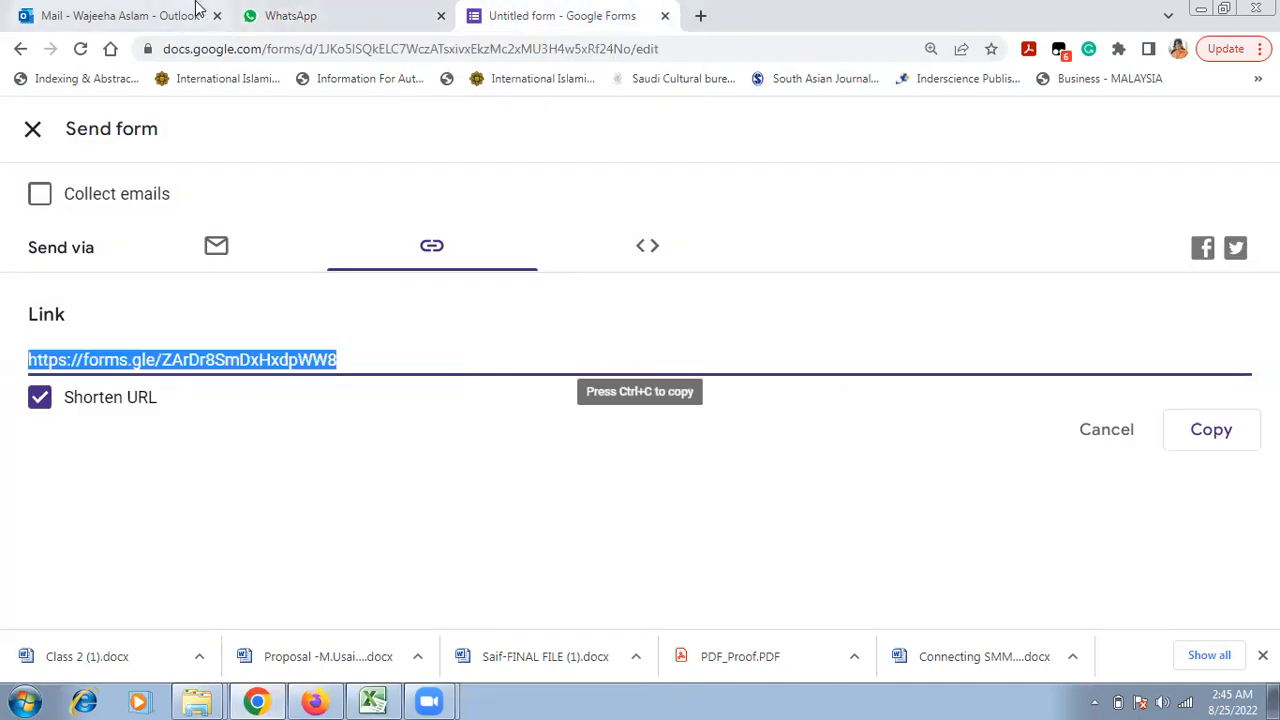
{"action": "left_click", "coordinate": [197, 8]}
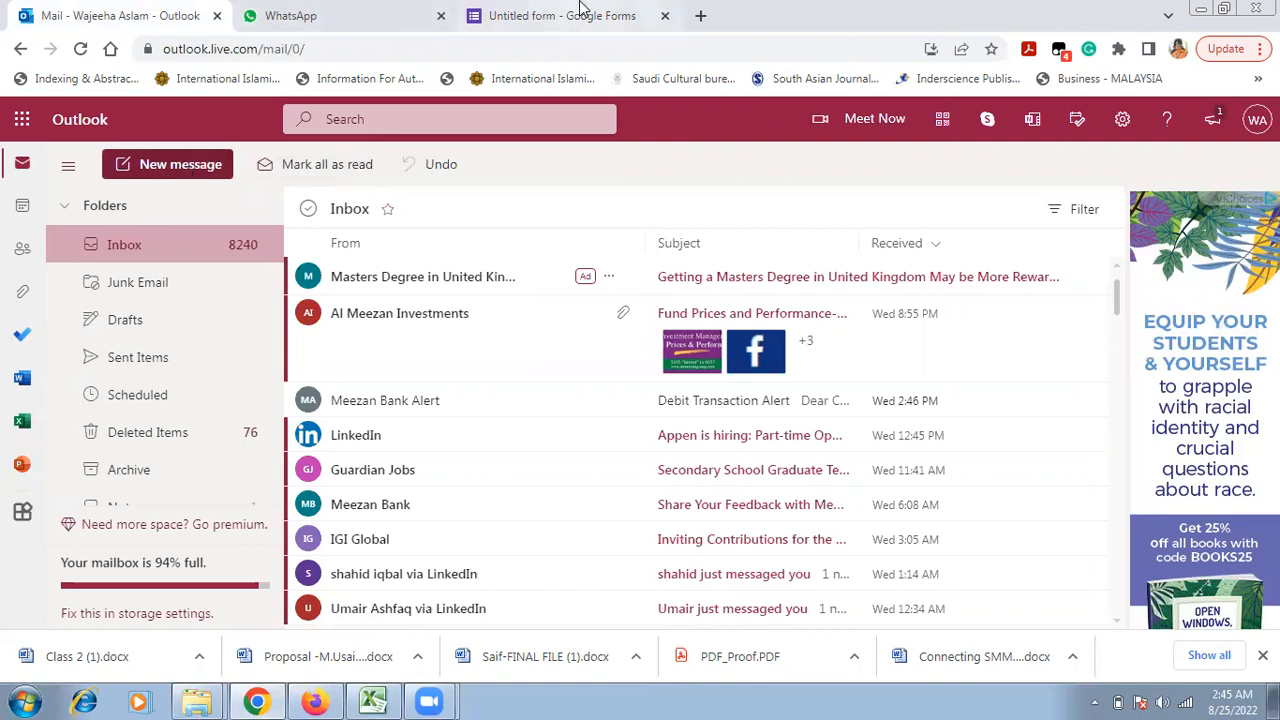
{"action": "left_click", "coordinate": [366, 14]}
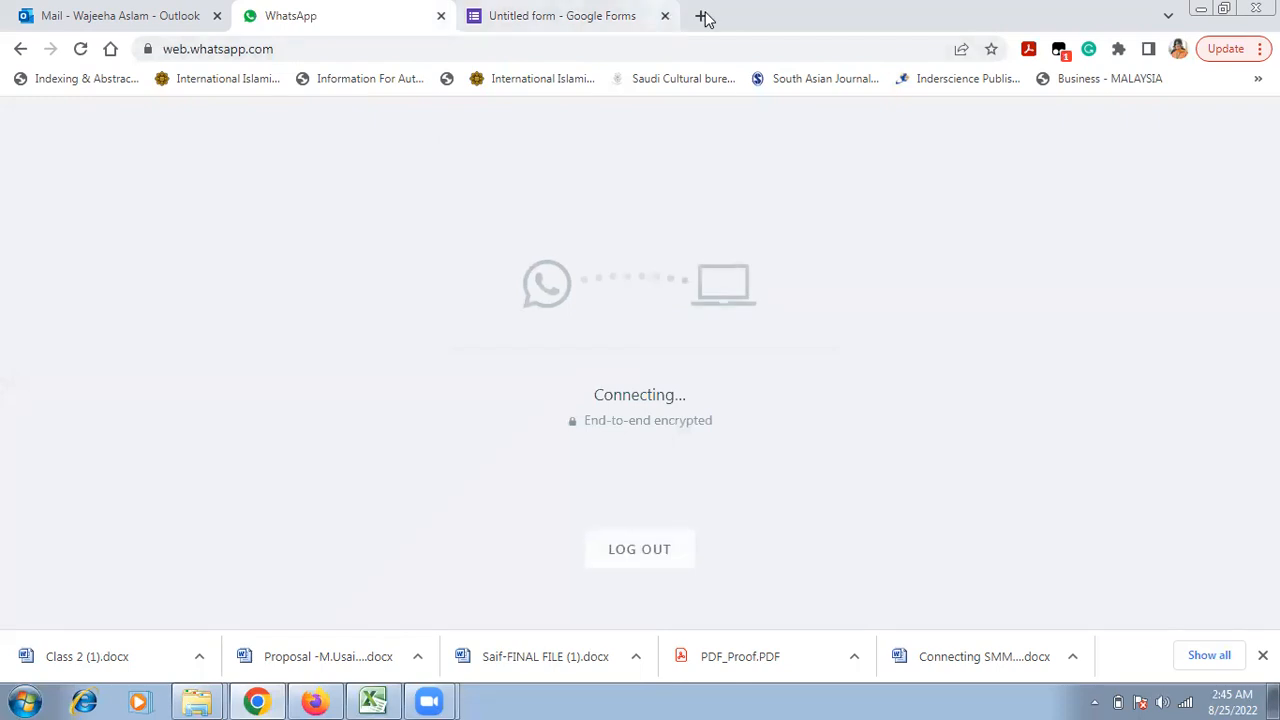
{"action": "left_click", "coordinate": [15, 14]}
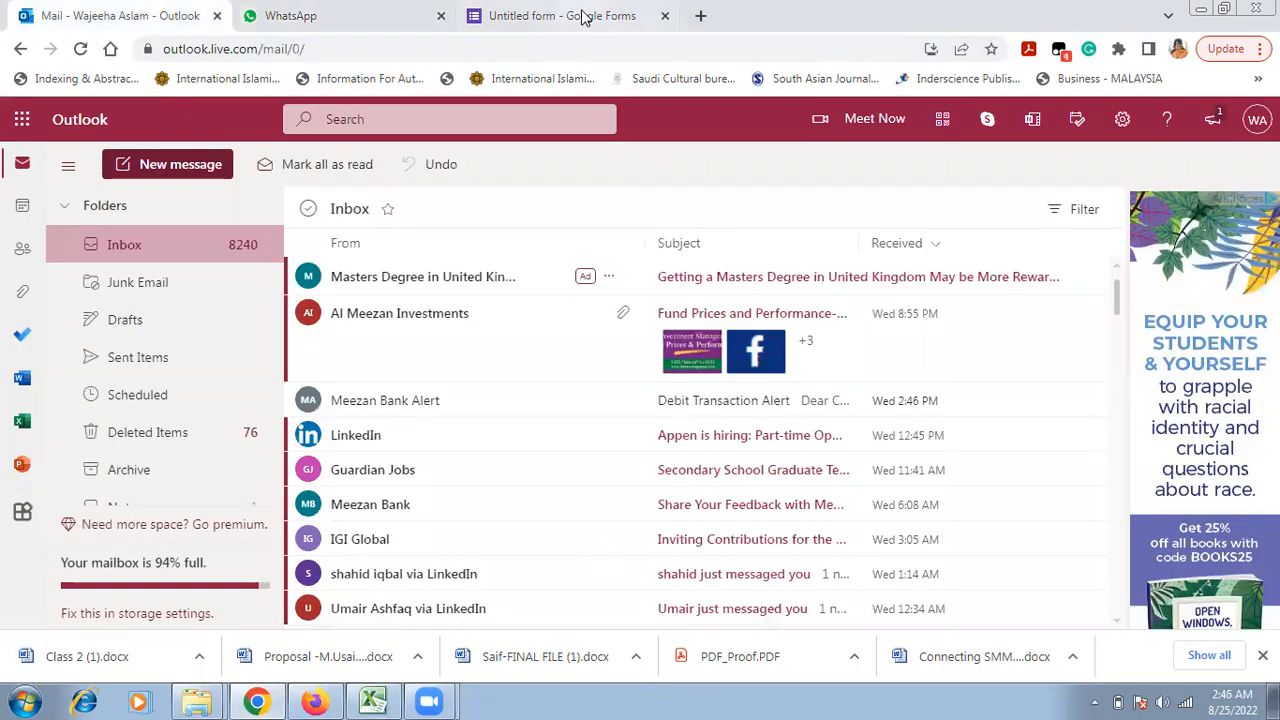
Step: Load the copied shortened form link in a new browser tab
{"action": "left_click", "coordinate": [700, 17]}
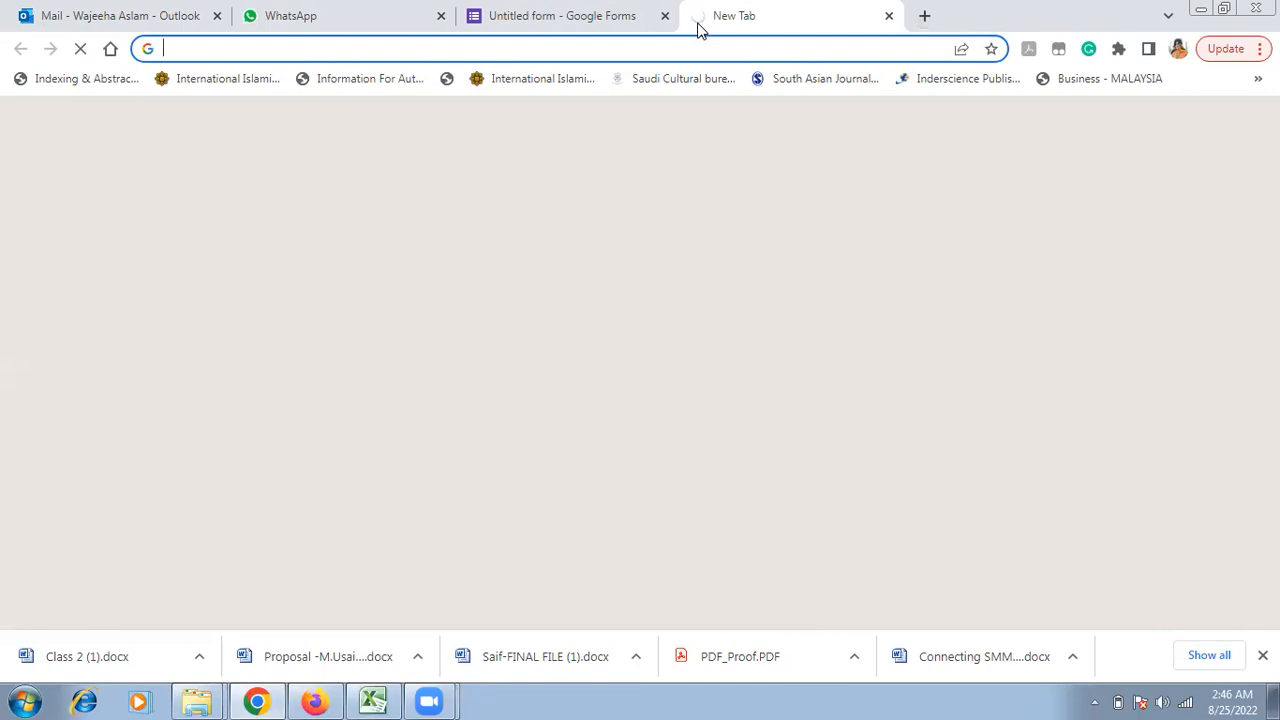
{"action": "key", "text": "ctrl+v"}
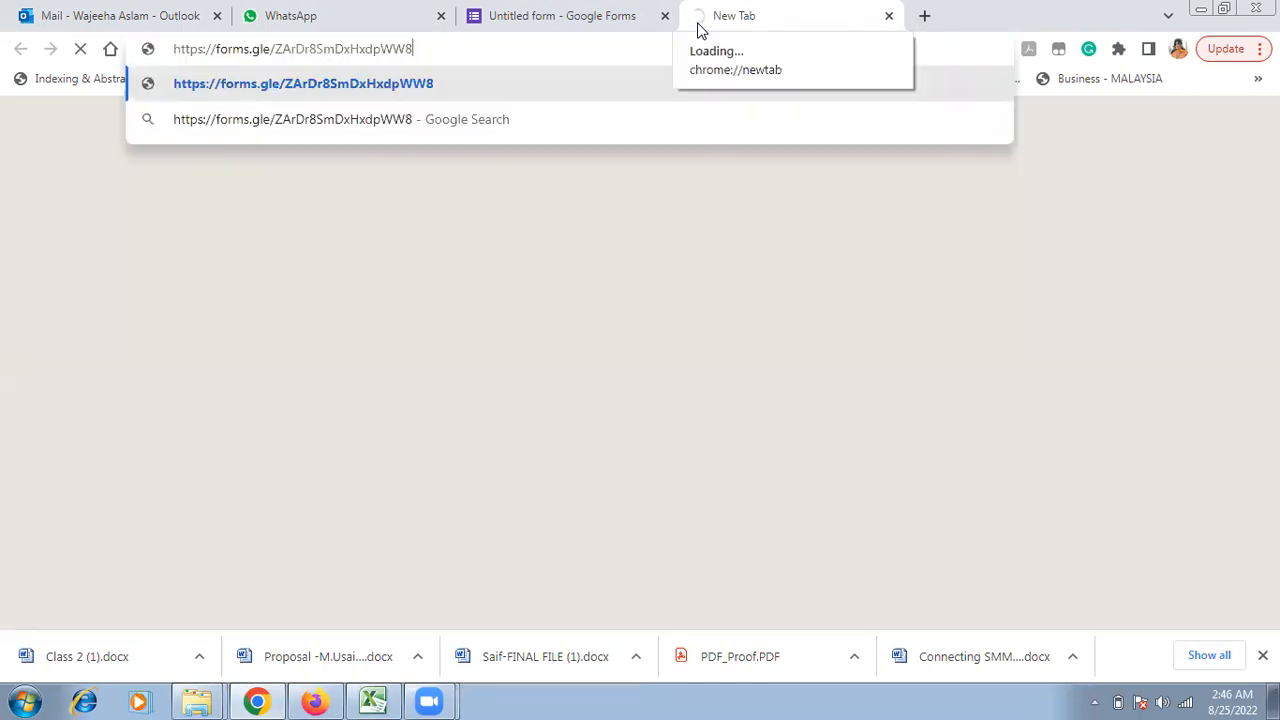
{"action": "key", "text": "Return"}
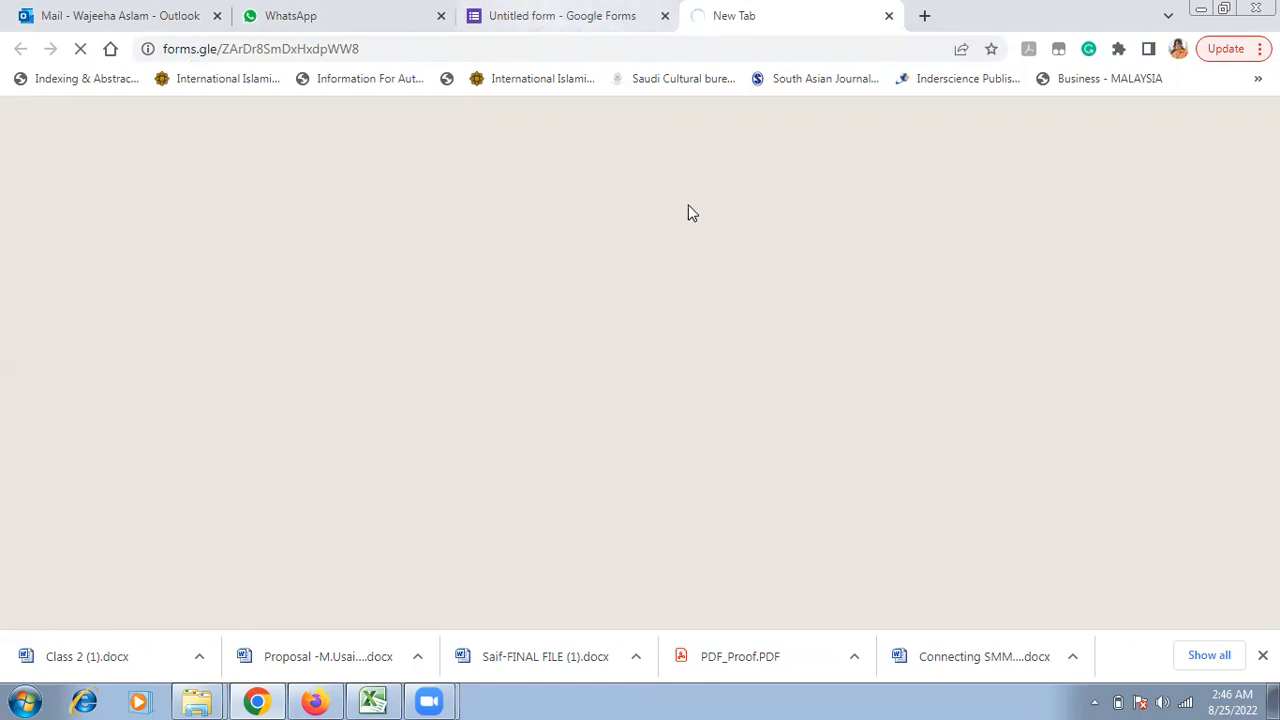
{"action": "left_click", "coordinate": [560, 12]}
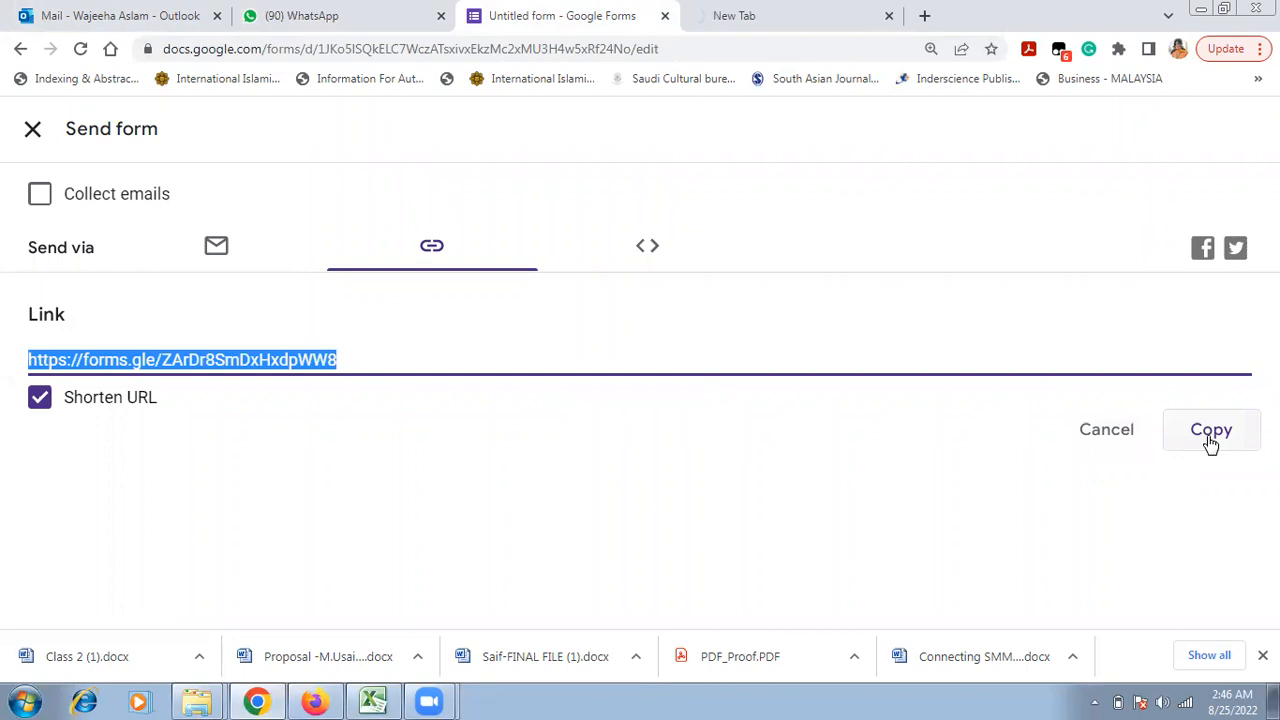
{"action": "left_click", "coordinate": [734, 12]}
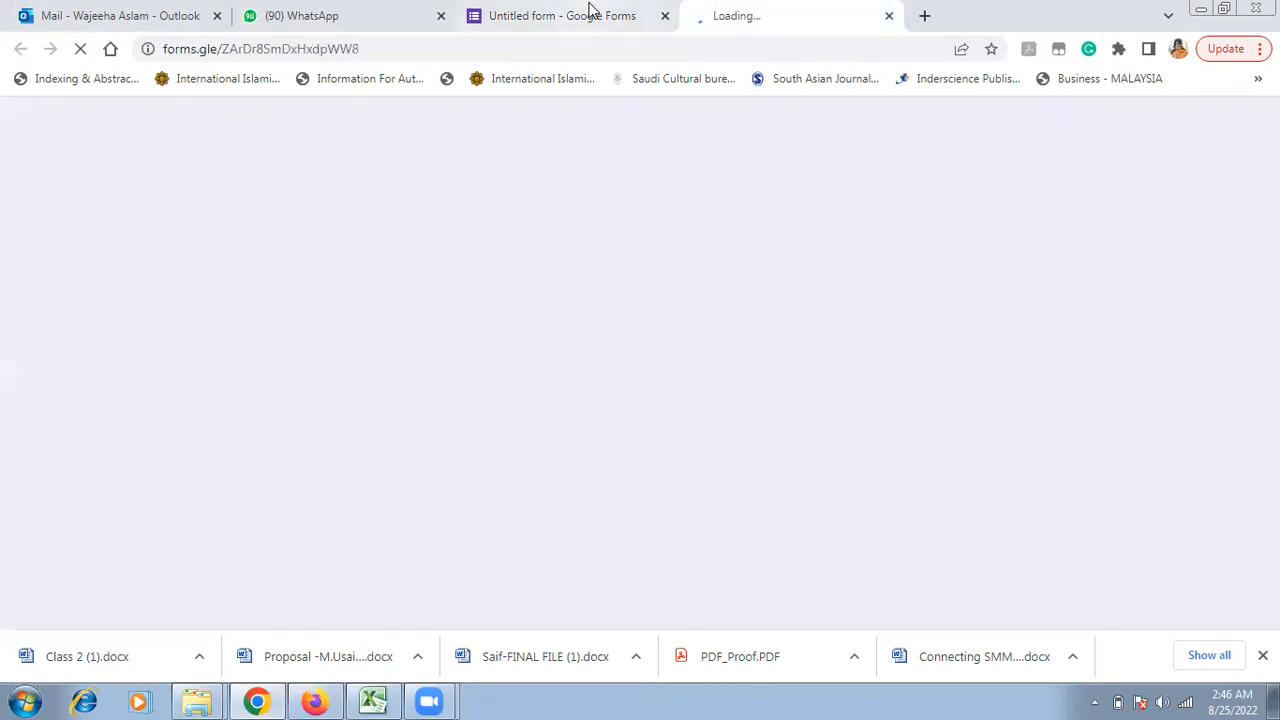
{"action": "left_click", "coordinate": [590, 12]}
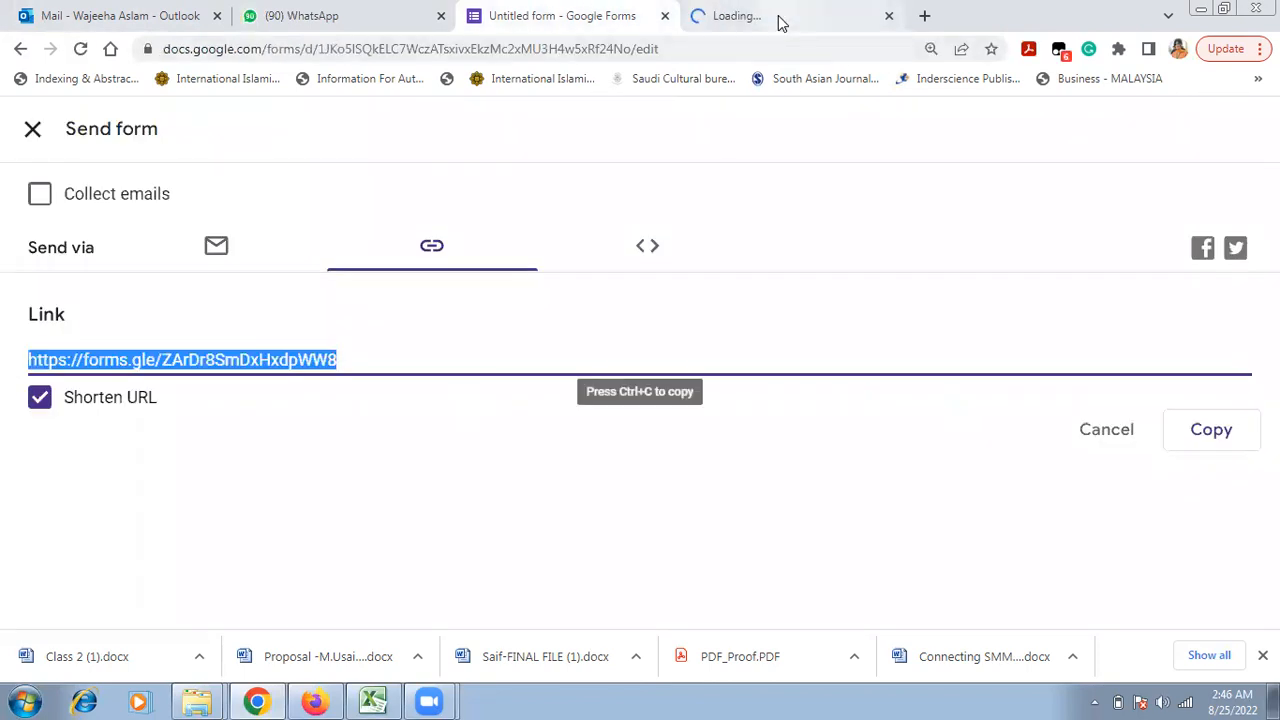
{"action": "left_click", "coordinate": [737, 13]}
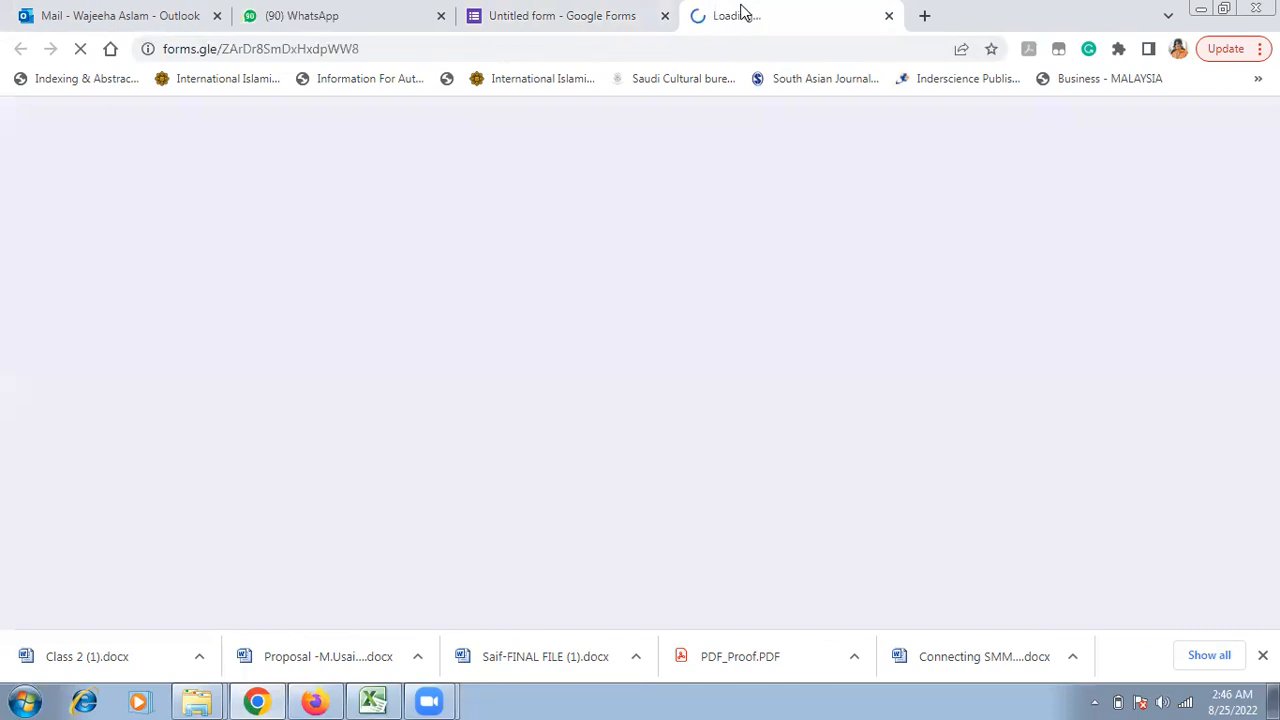
Step: Return to the form editor, leave the Send form dialog and view the form's responses
{"action": "left_click", "coordinate": [605, 8]}
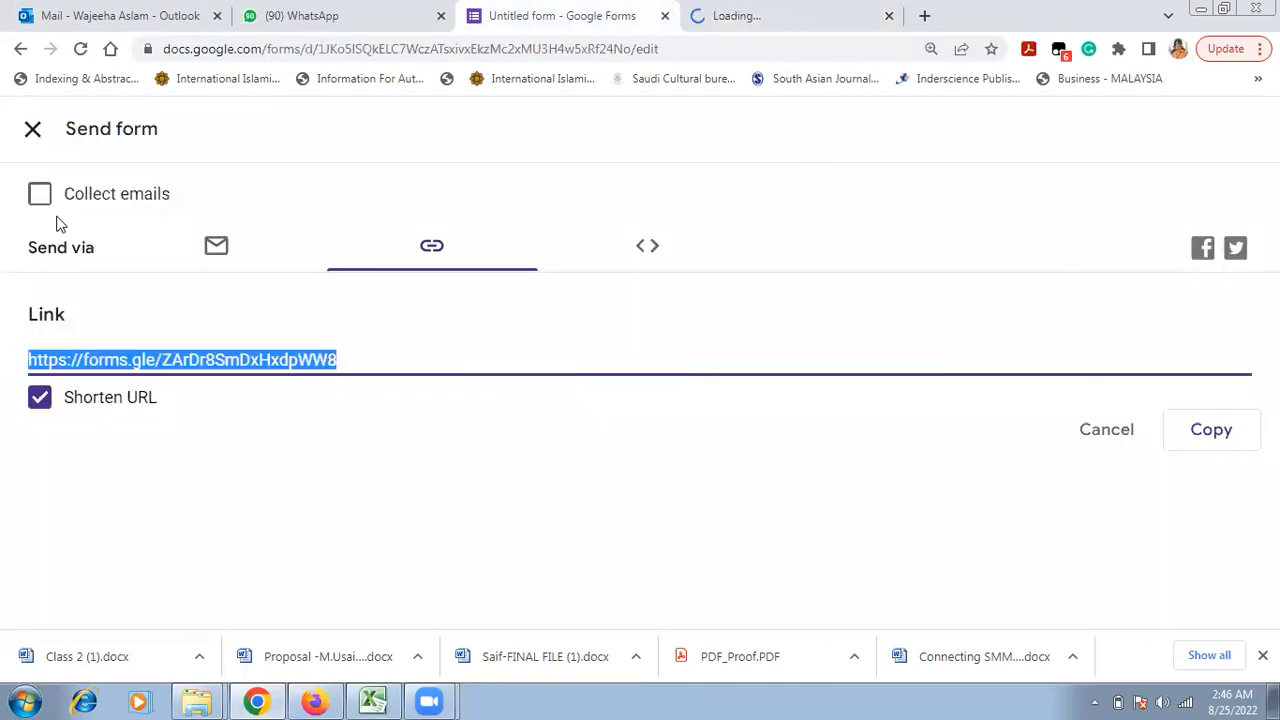
{"action": "left_click", "coordinate": [16, 50]}
{"action": "left_click", "coordinate": [660, 195]}
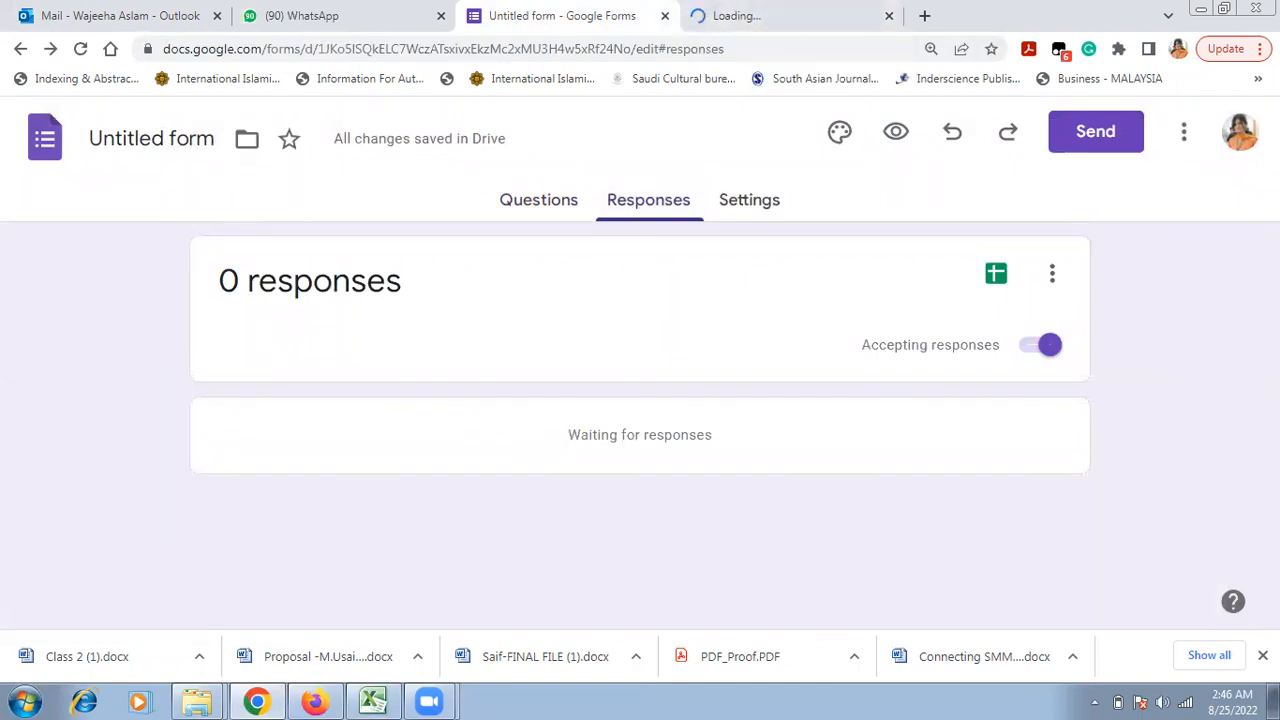
{"action": "left_click", "coordinate": [765, 10]}
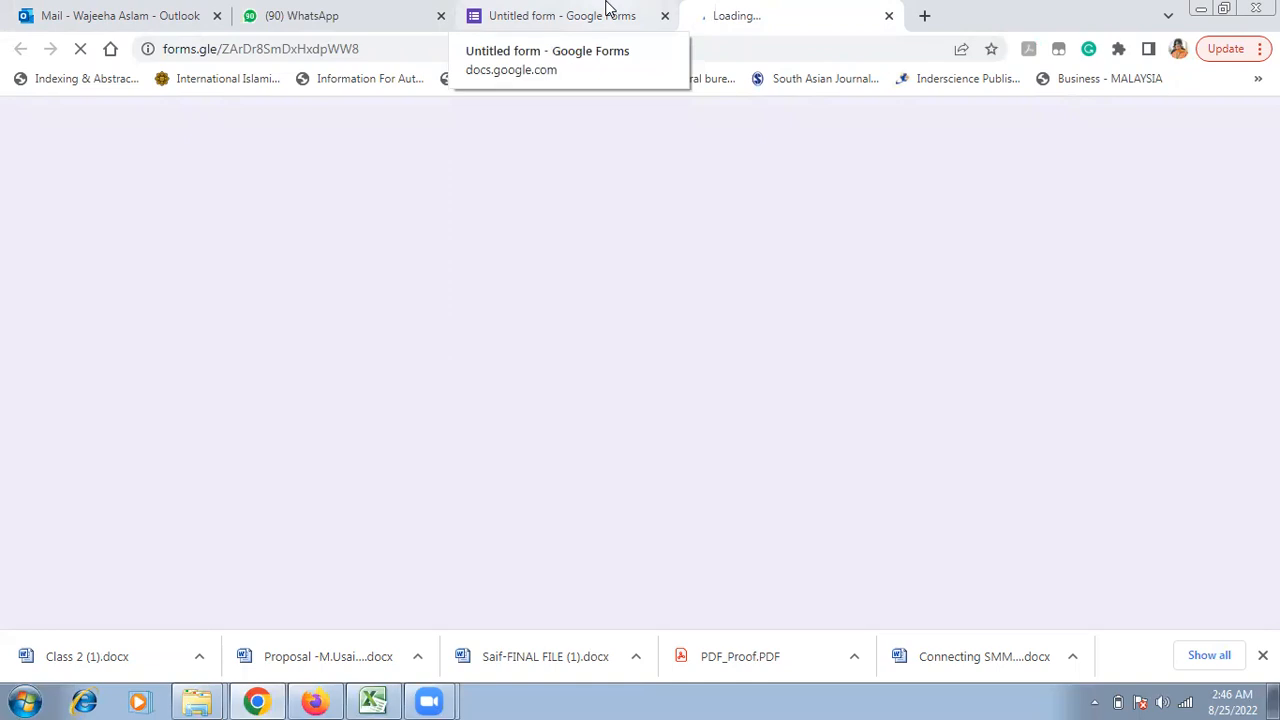
{"action": "left_click", "coordinate": [607, 10]}
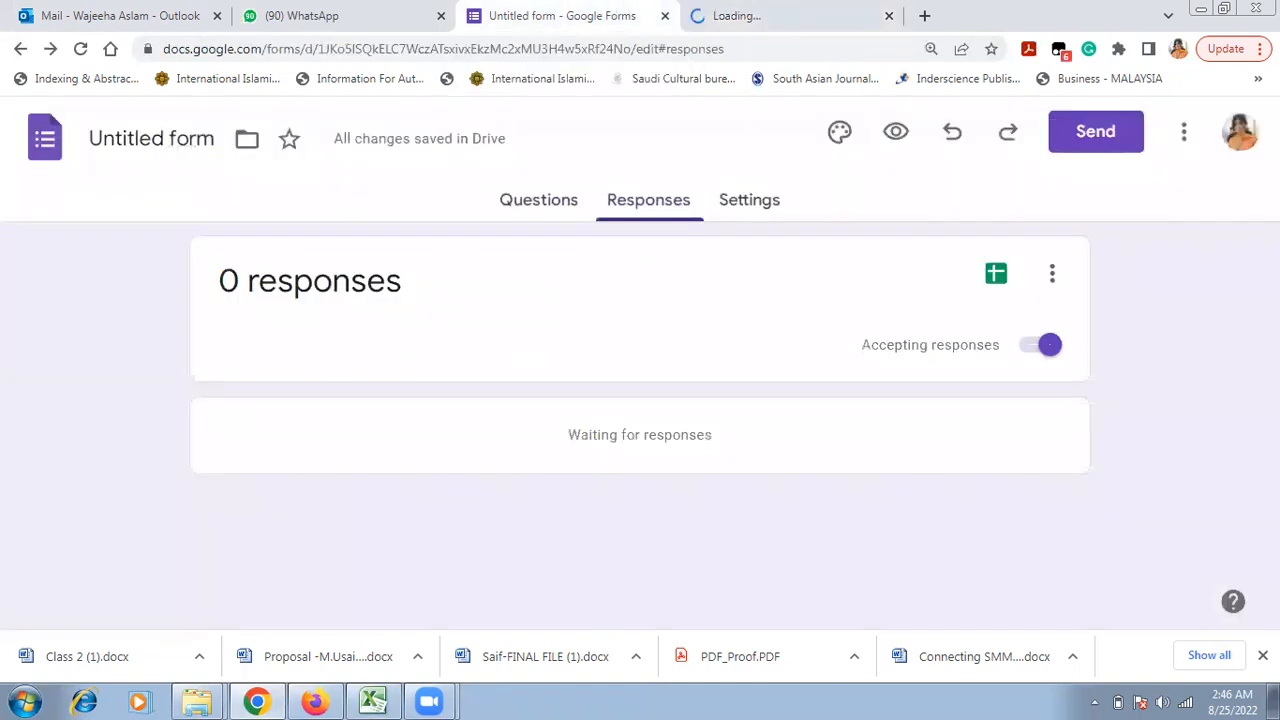
{"action": "left_click", "coordinate": [800, 8]}
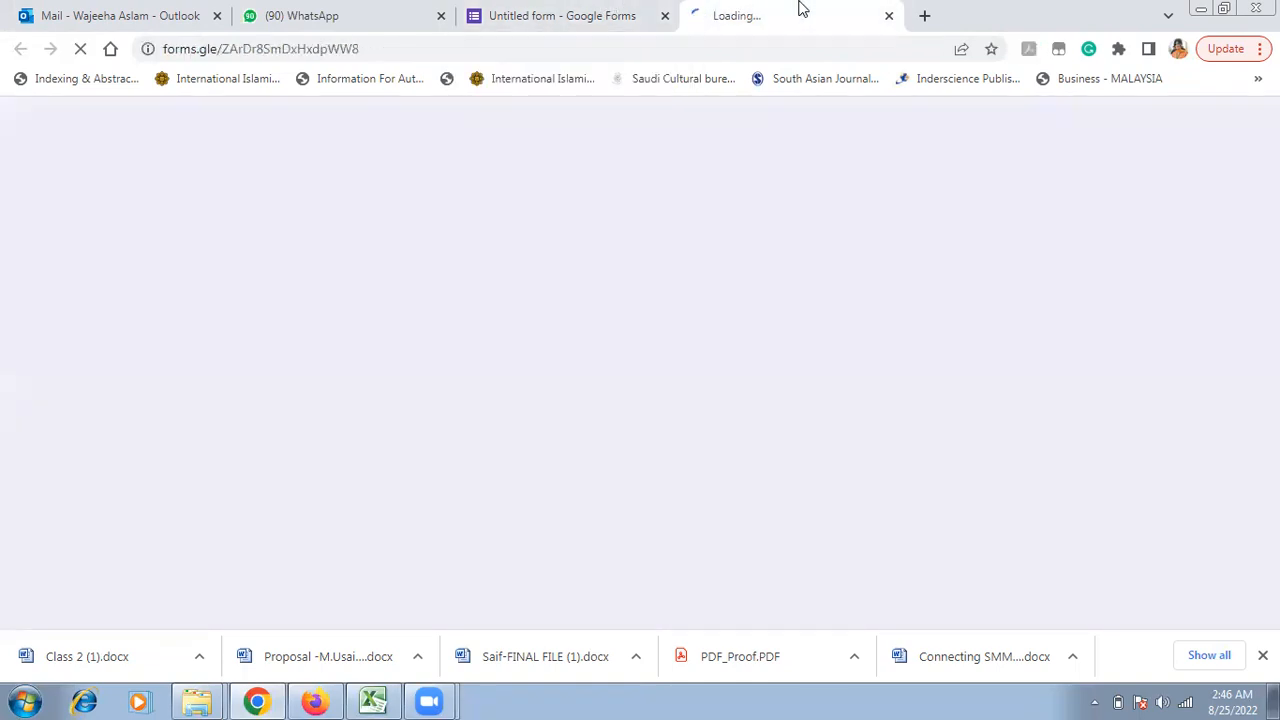
Step: Search Google for "google doc form" in the tab that holds the form editor
{"action": "left_click", "coordinate": [527, 16]}
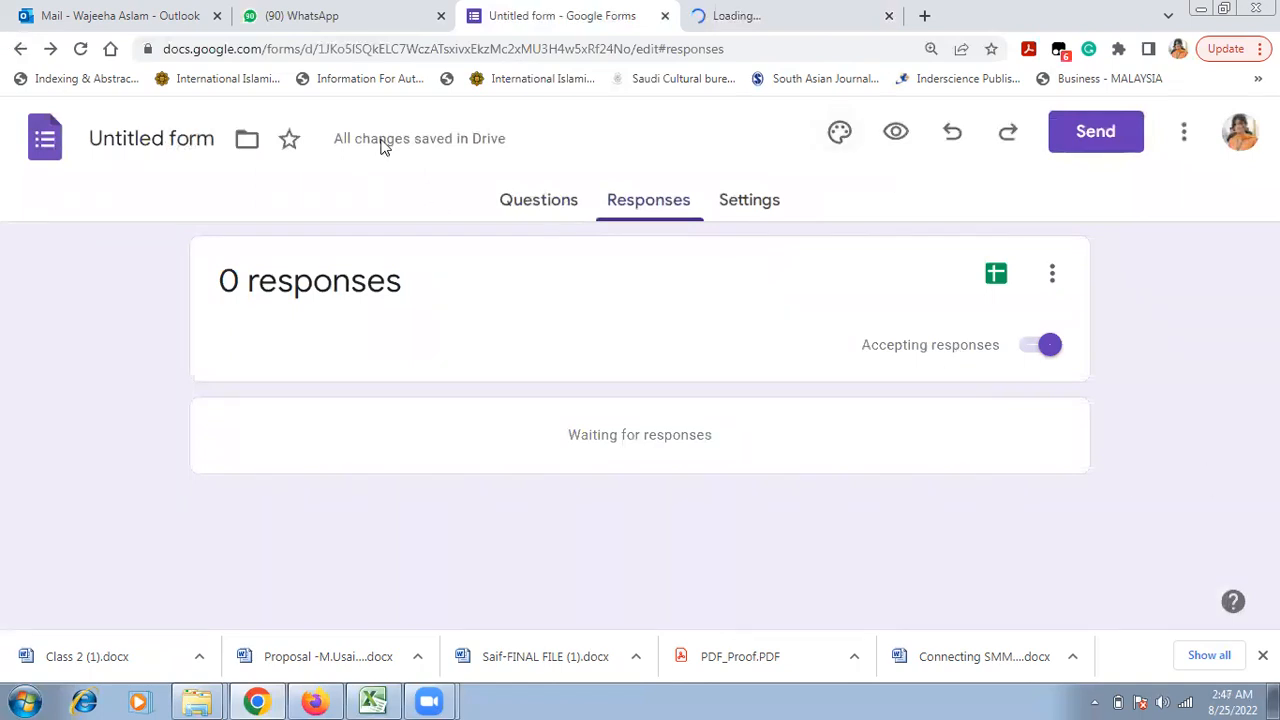
{"action": "left_click", "coordinate": [630, 50]}
{"action": "type", "text": "goo"}
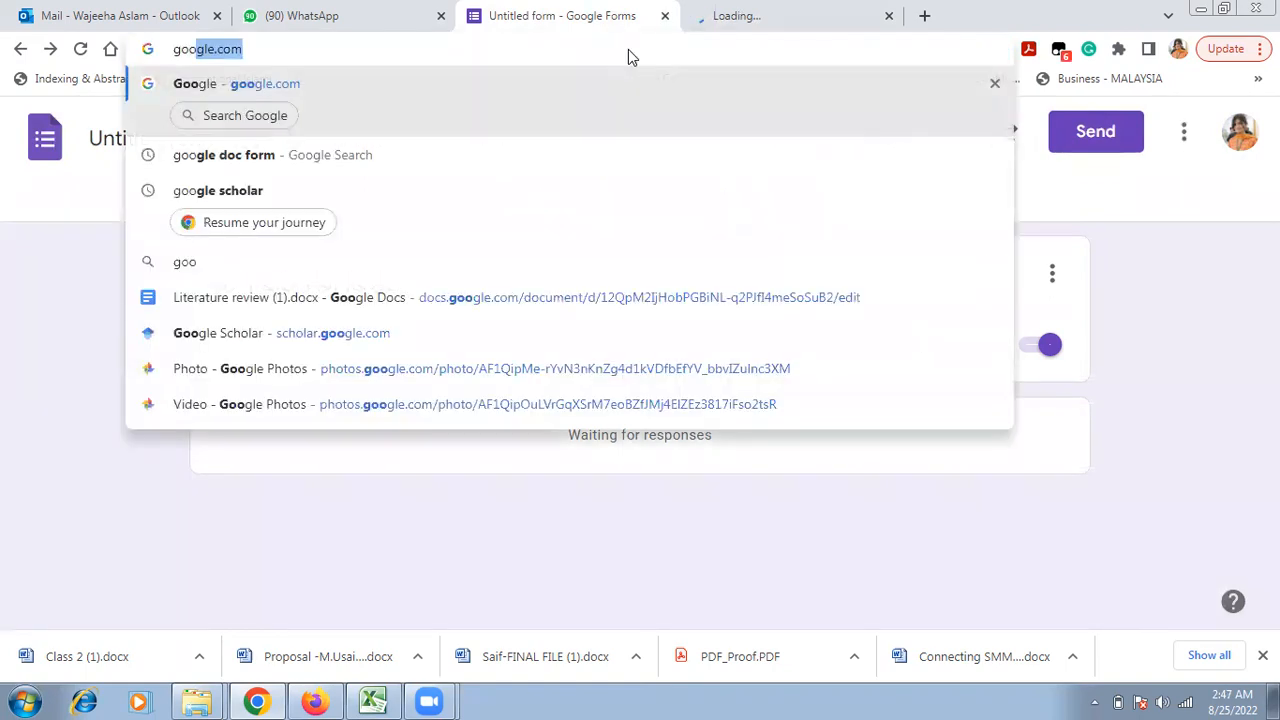
{"action": "key", "text": "Down"}
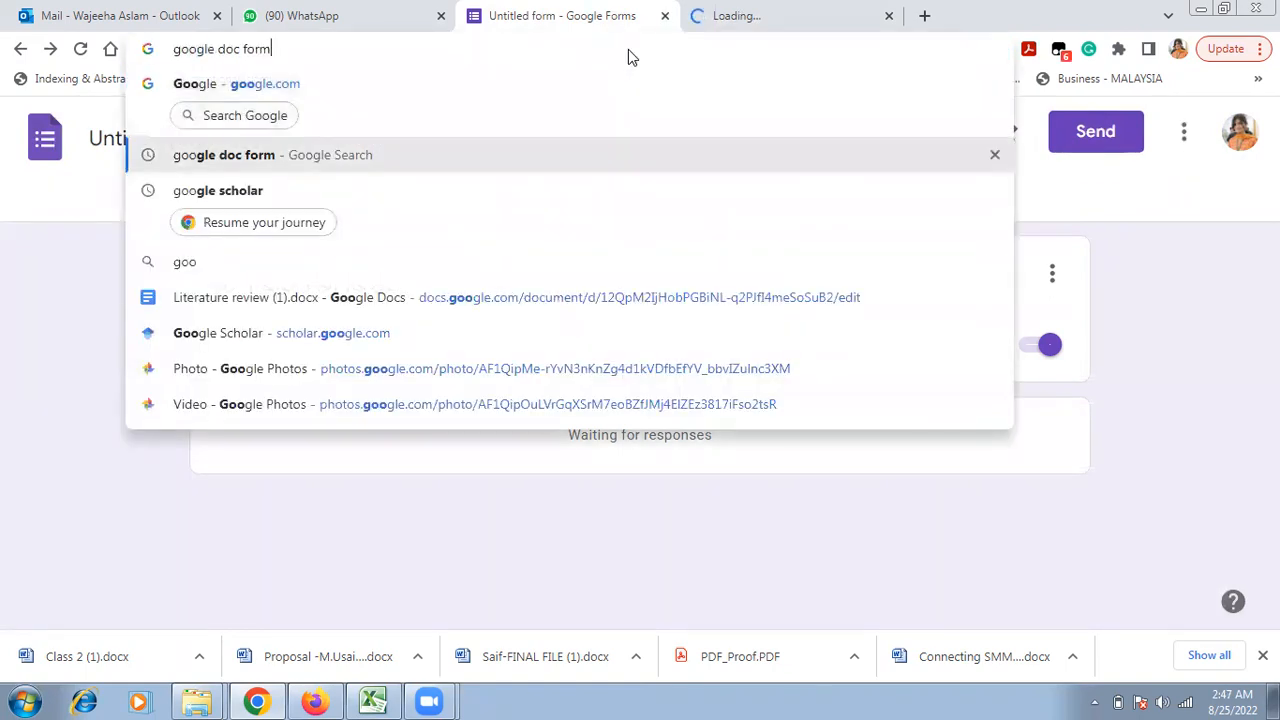
{"action": "key", "text": "Return"}
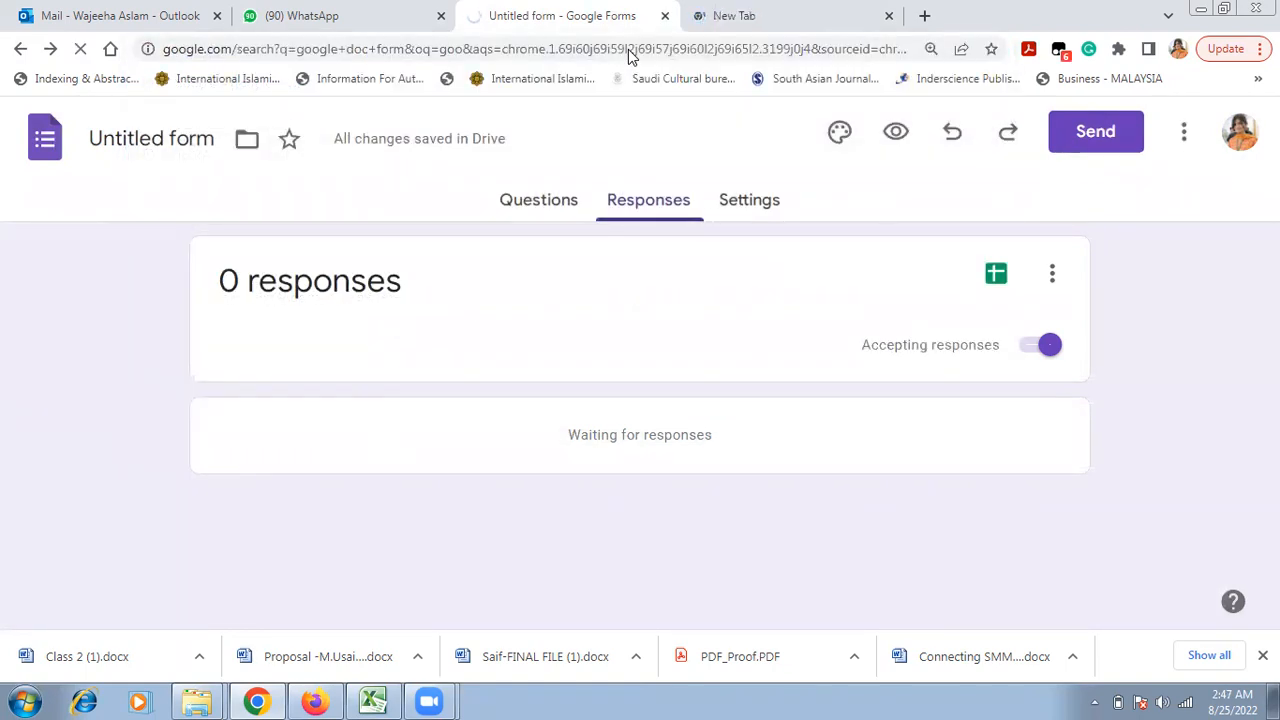